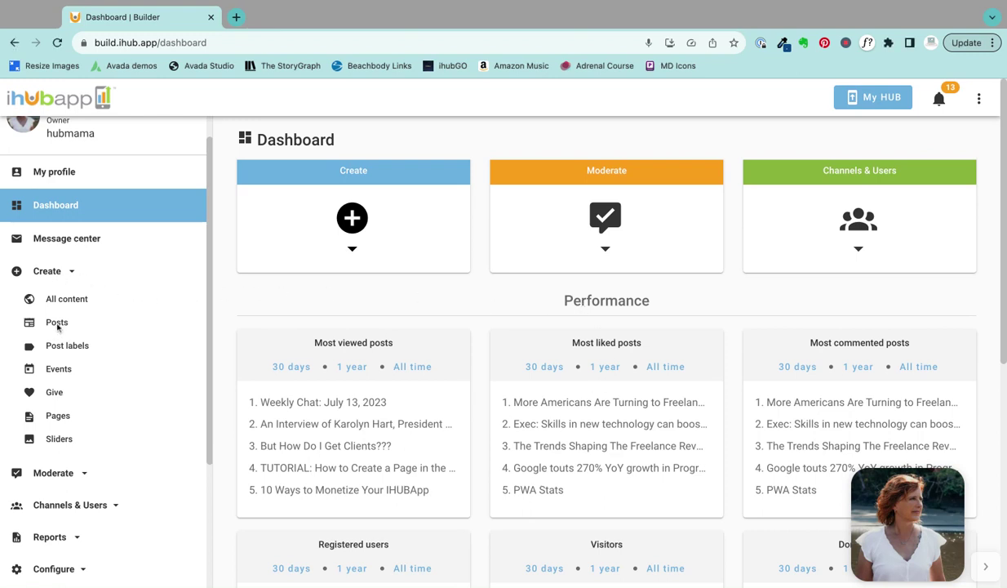
Step: Go to the Posts list and start a blank new post
left_click(58, 324)
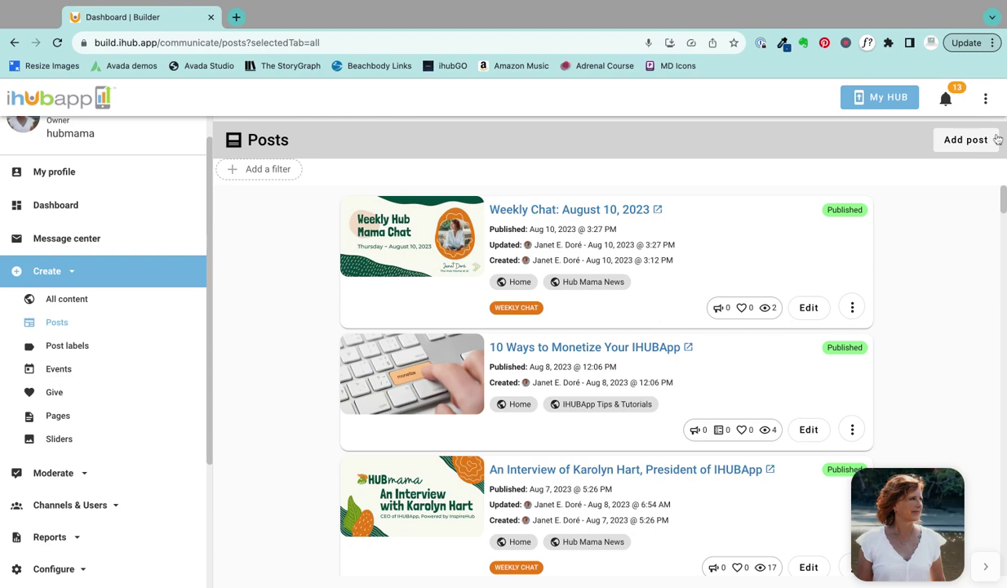
left_click(951, 145)
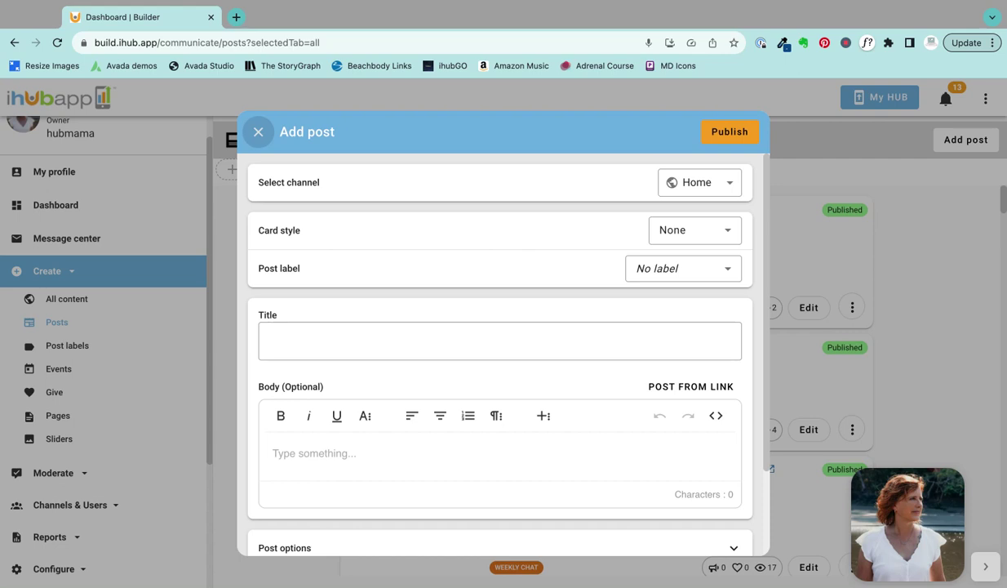
Step: Open the new post's channel picker, which shows only Home ticked among six channels
left_click(702, 184)
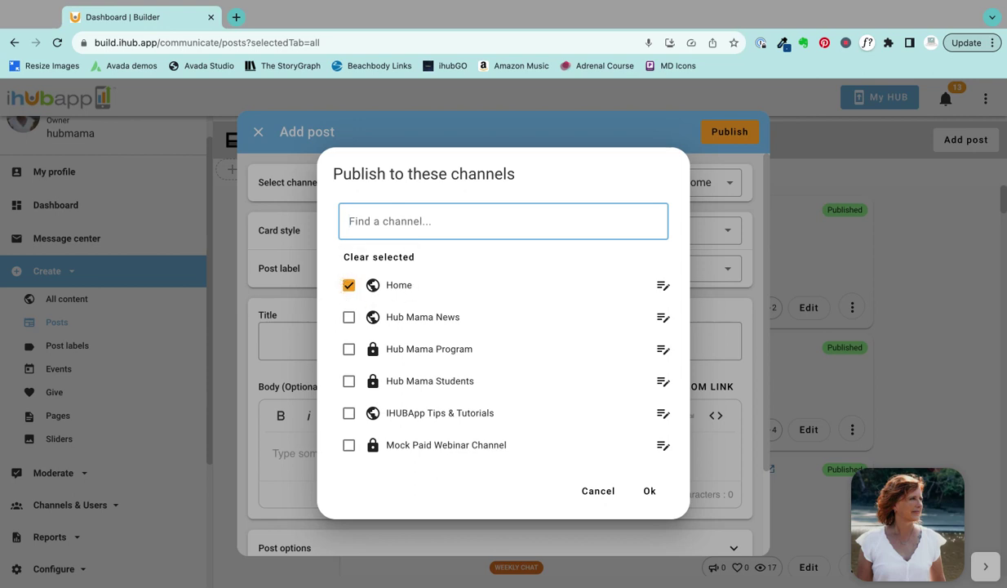
Step: Publish the post to IHUBApp Tips & Tutorials instead of Home
left_click(349, 287)
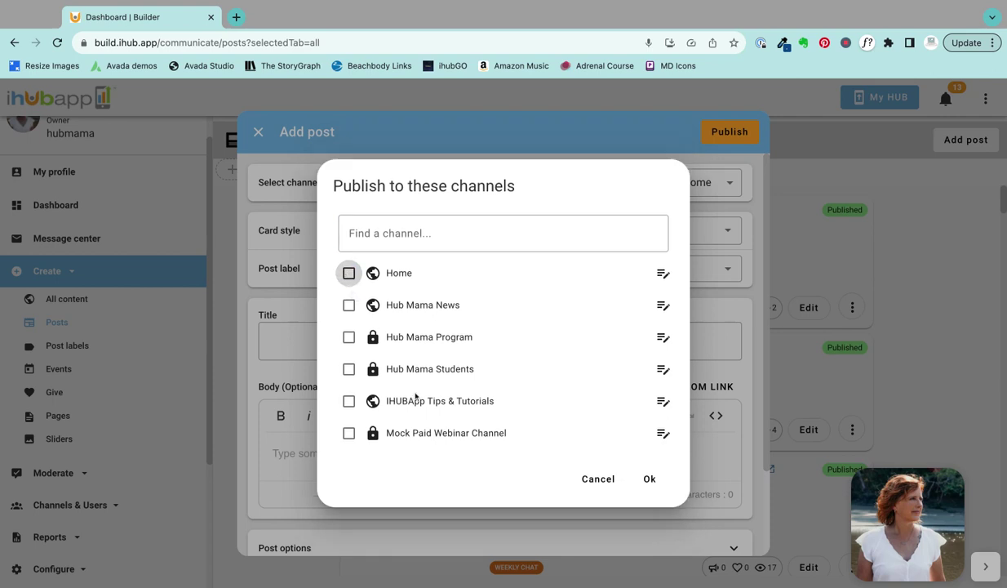
left_click(349, 401)
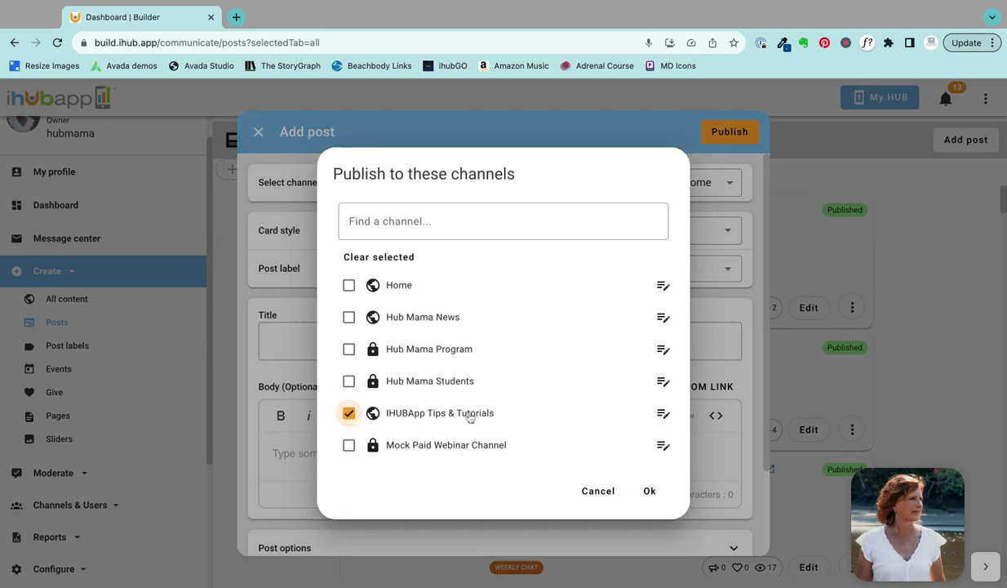
left_click(650, 491)
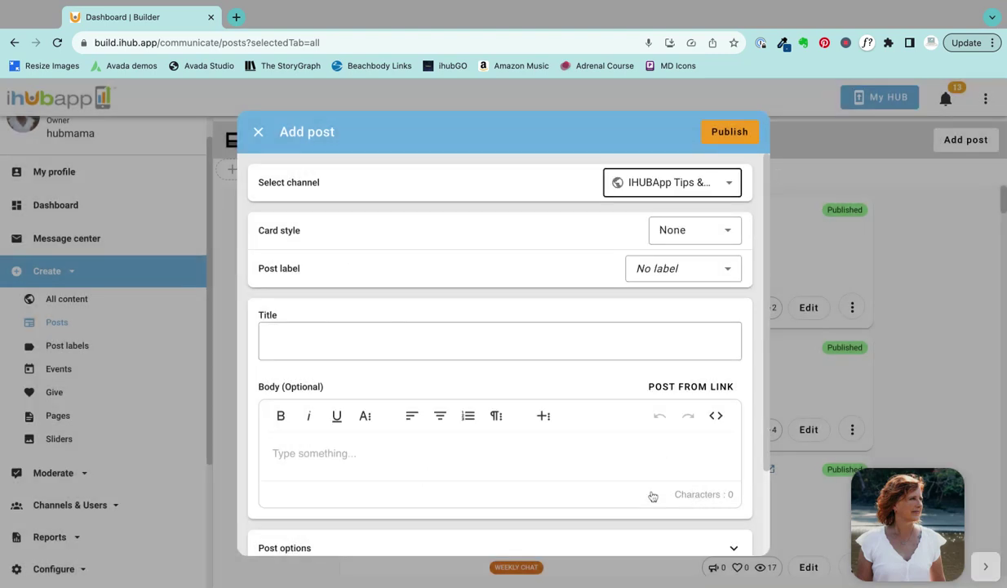
left_click(729, 232)
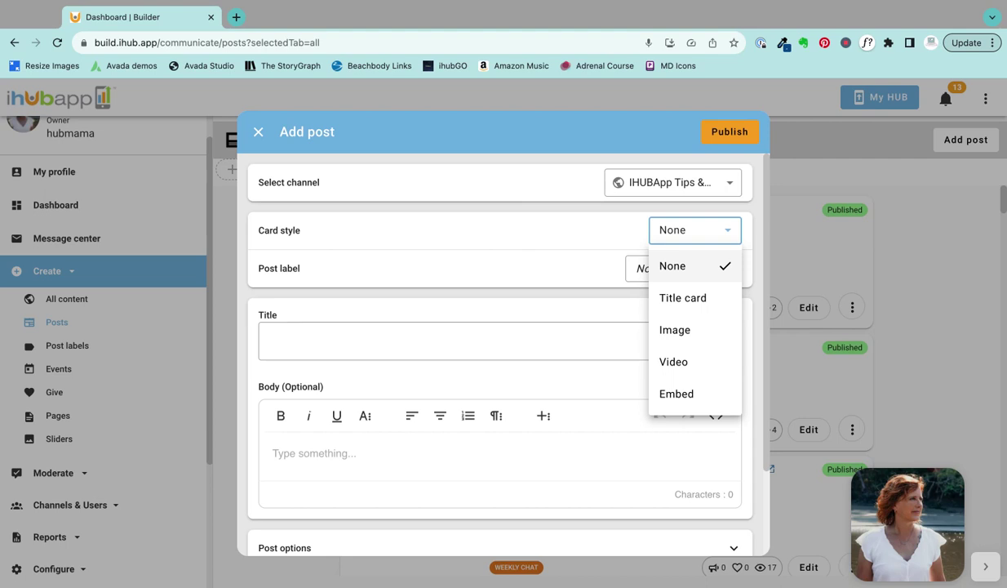
Step: Try the Title card, Image and Video card styles for the post
left_click(680, 299)
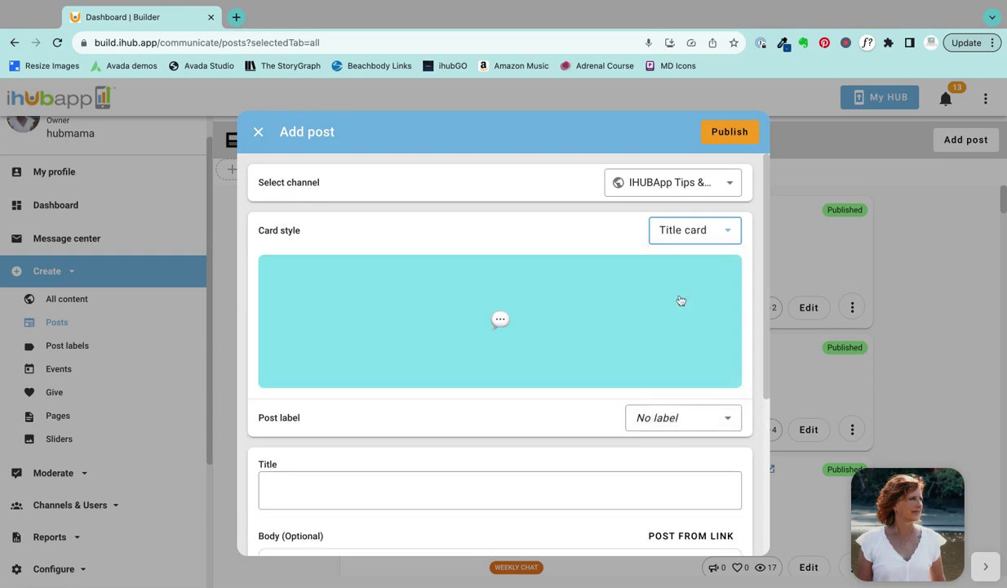
left_click(282, 488)
left_click(727, 234)
left_click(686, 331)
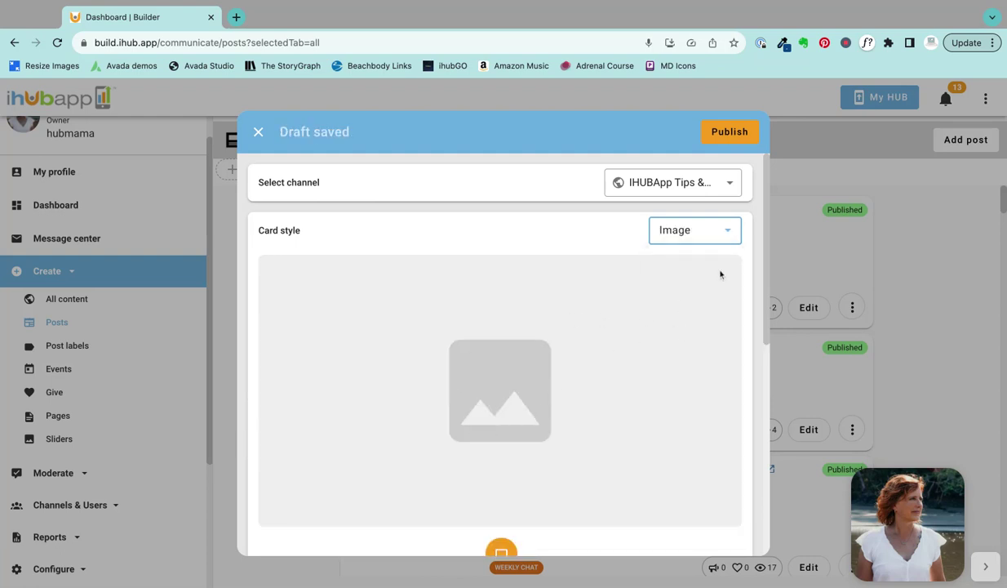
left_click(729, 233)
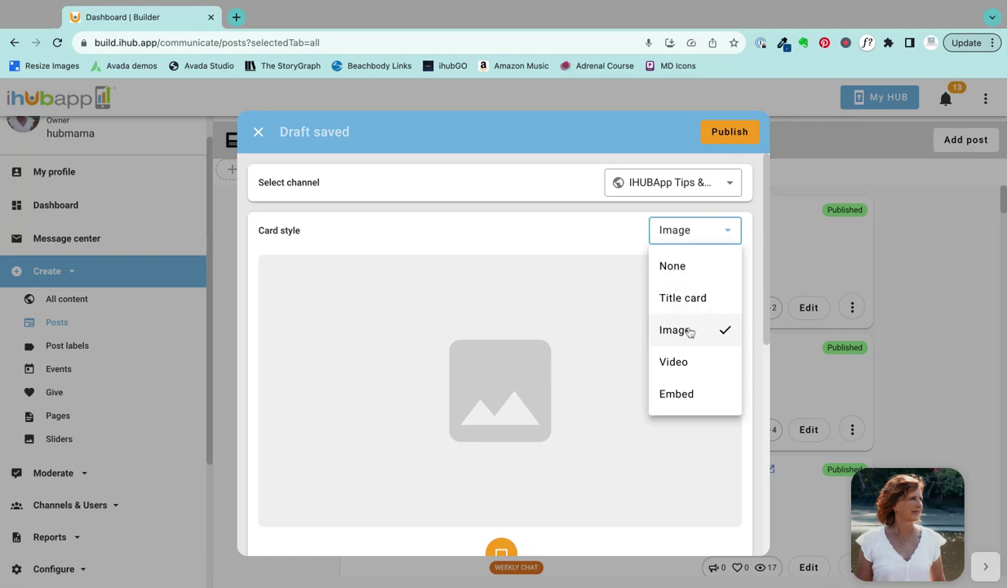
left_click(656, 353)
left_click(319, 274)
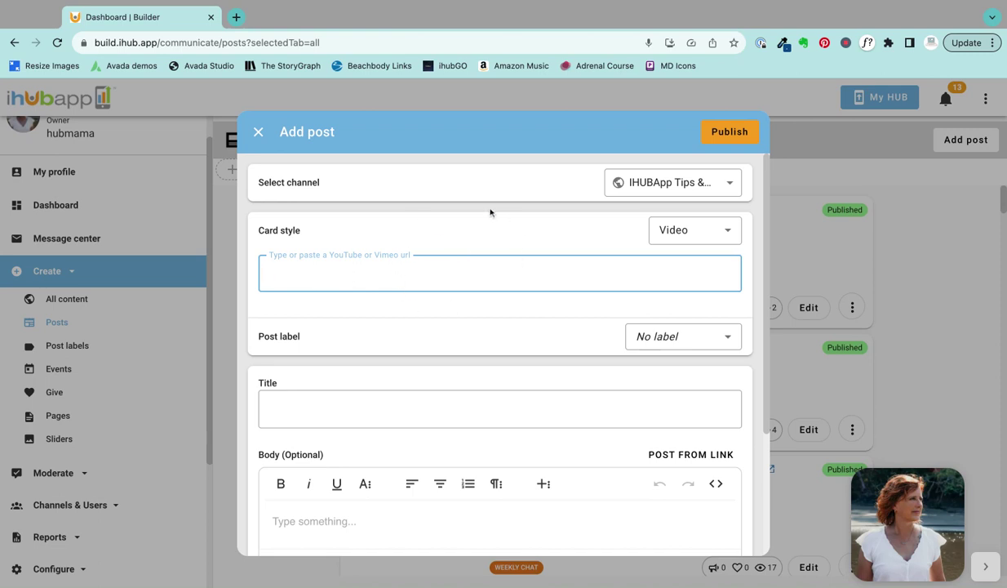
Step: Try the Embed card style, then settle on Image
left_click(728, 235)
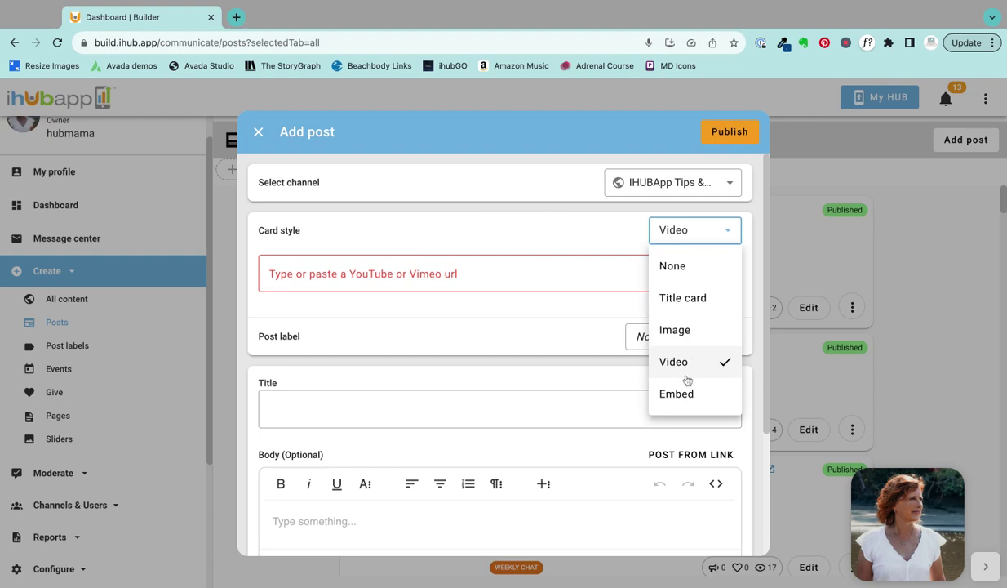
left_click(659, 389)
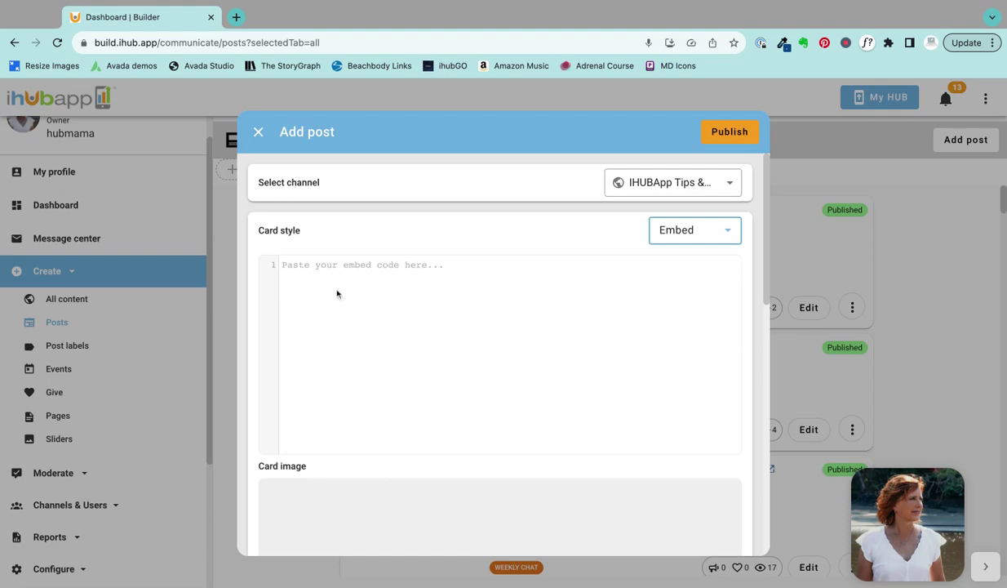
left_click(731, 235)
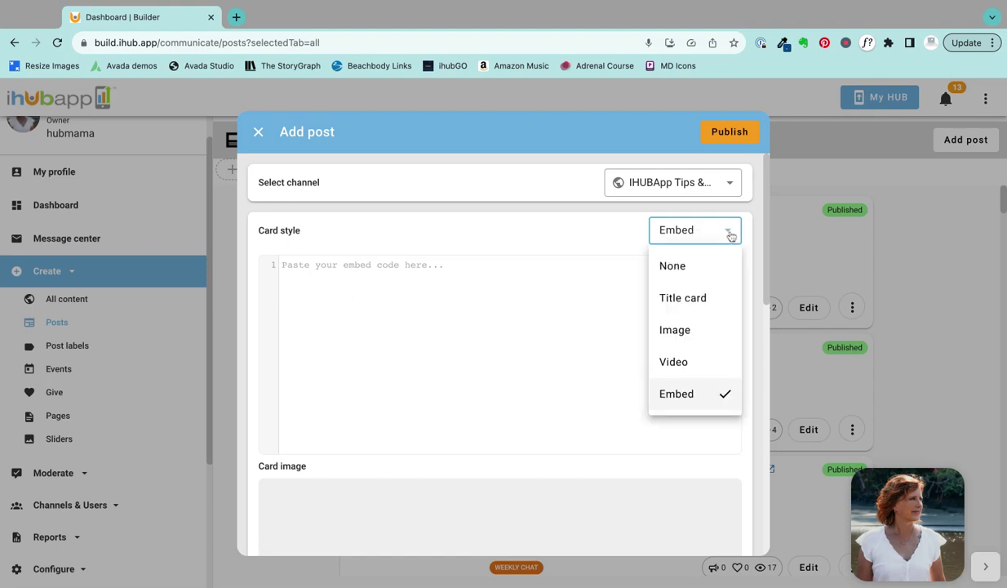
left_click(685, 329)
Step: Upload the orange 'Post Title by the Hub Mama' graphic as the card image
scroll(526, 356, "down", 1)
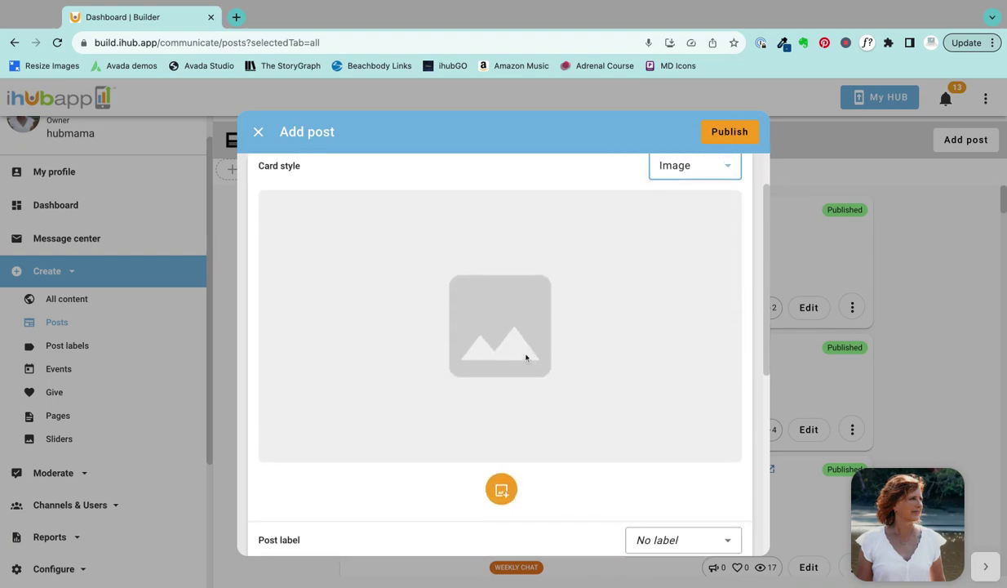
left_click(501, 484)
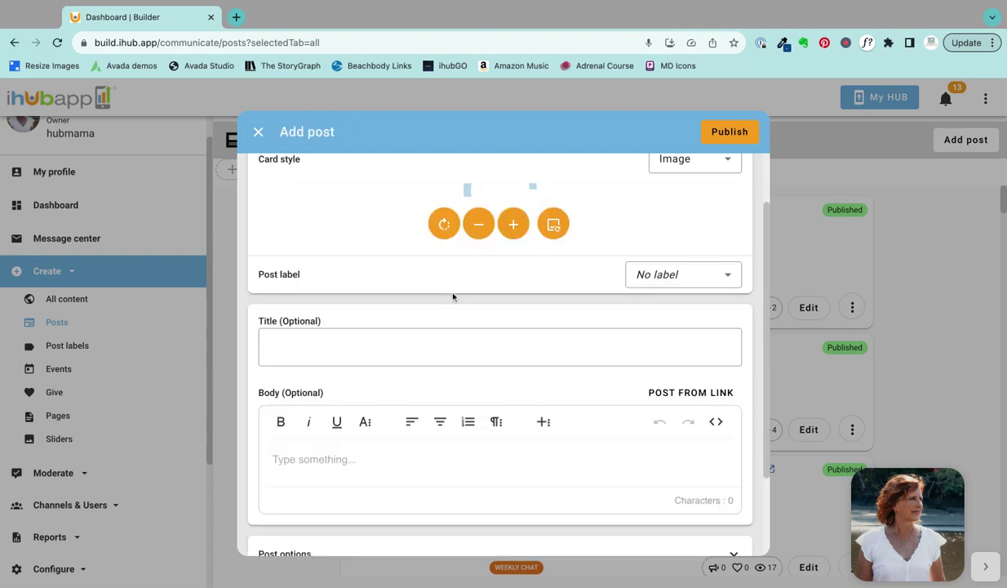
scroll(454, 279, "up", 2)
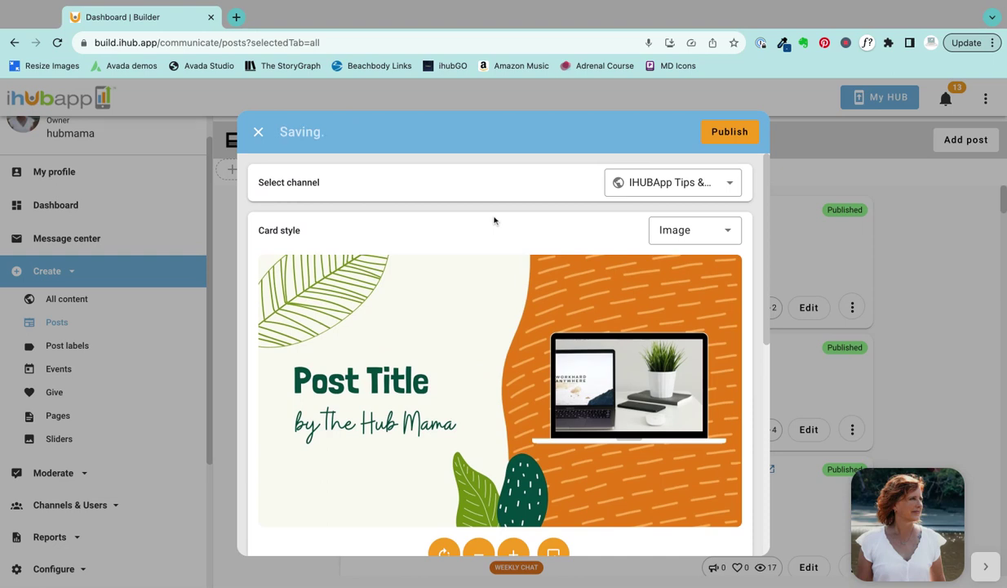
scroll(457, 228, "down", 1)
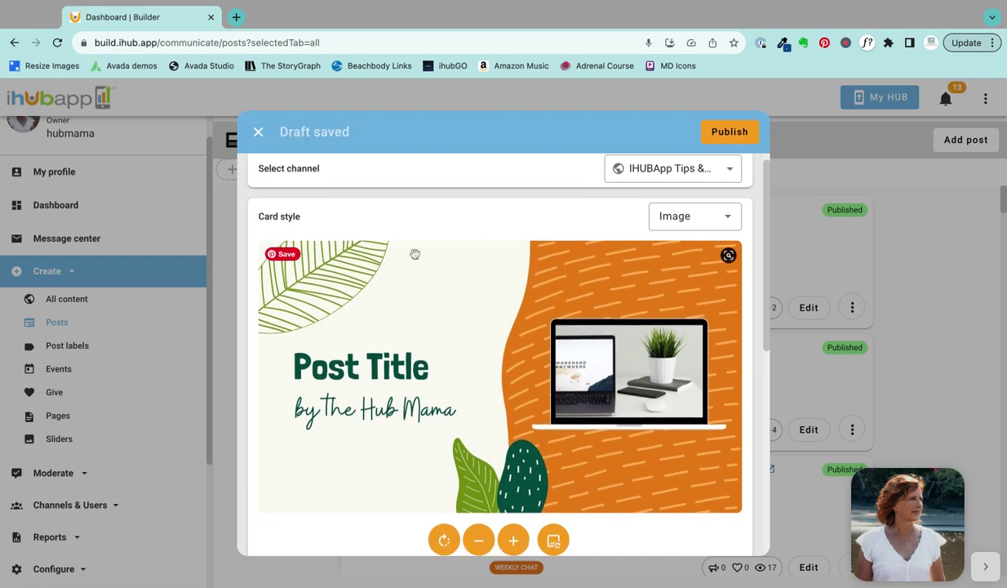
scroll(435, 338, "down", 4)
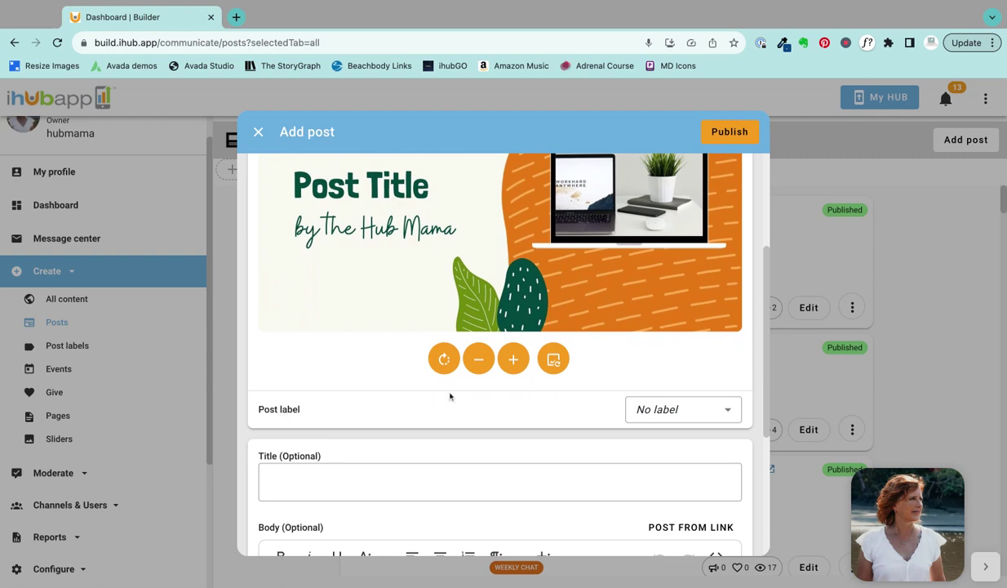
scroll(678, 383, "up", 5)
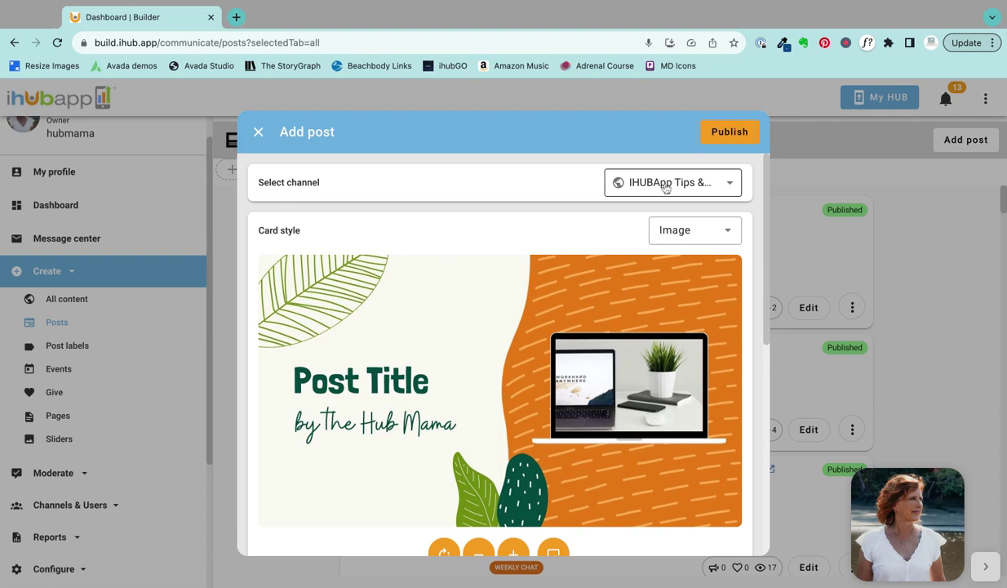
scroll(626, 355, "down", 3)
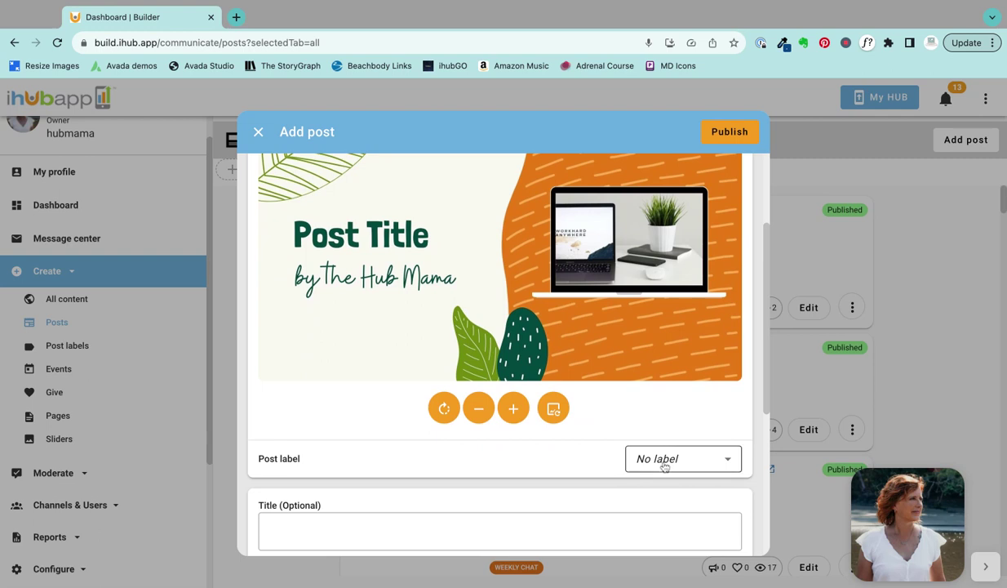
scroll(637, 384, "up", 3)
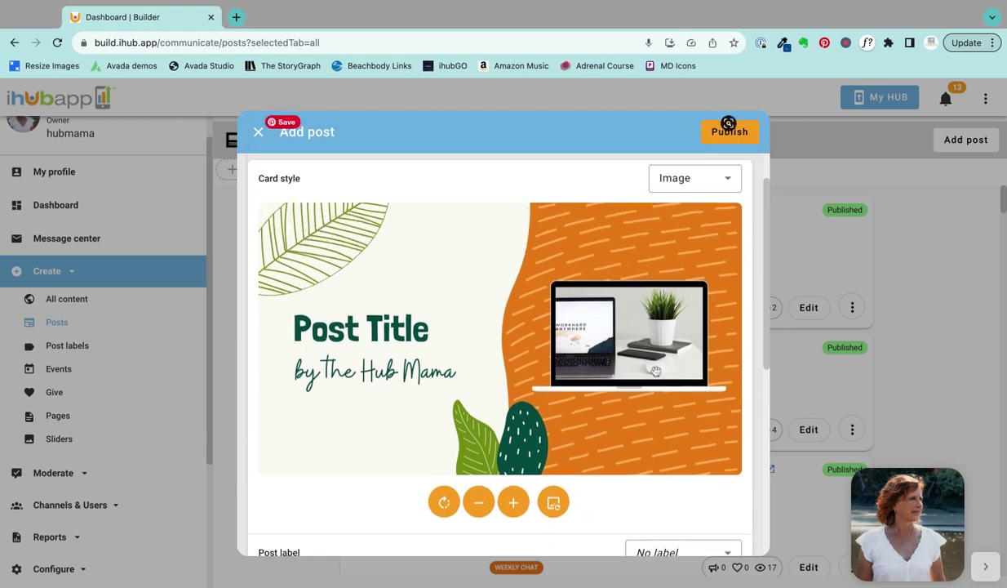
scroll(634, 363, "down", 3)
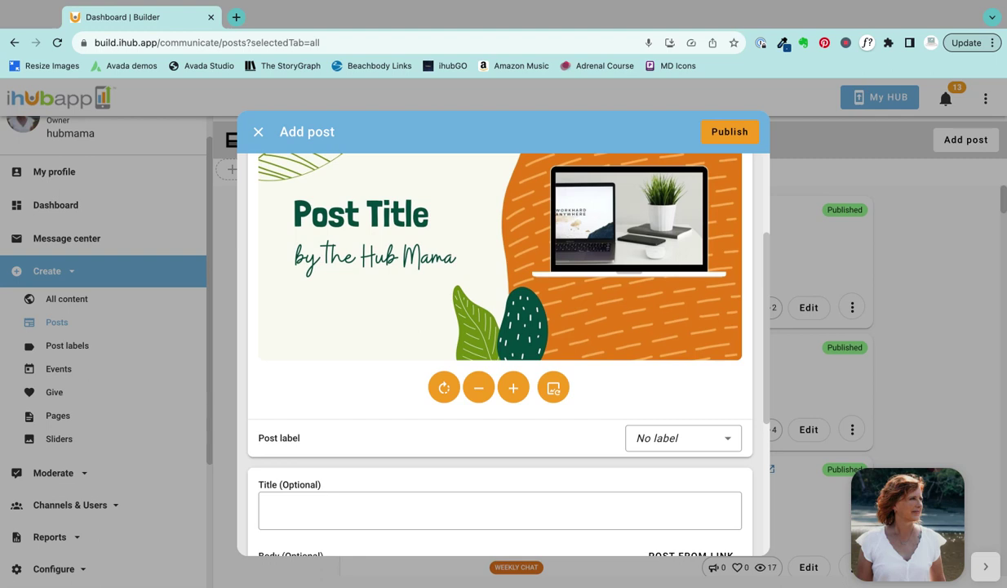
Step: Label the post TIPS and title it 'Sample Blog Post'
left_click(669, 439)
scroll(673, 362, "down", 3)
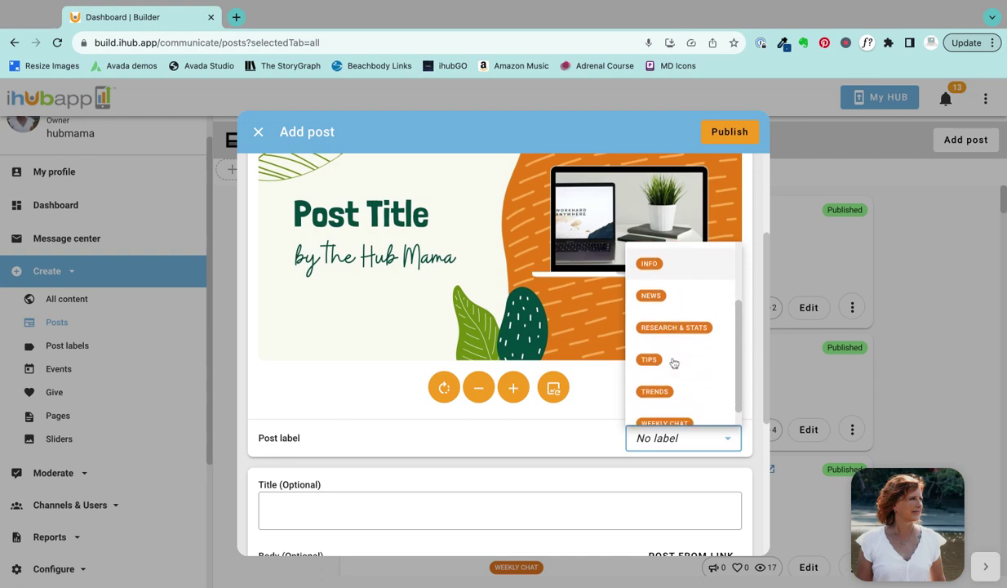
left_click(654, 357)
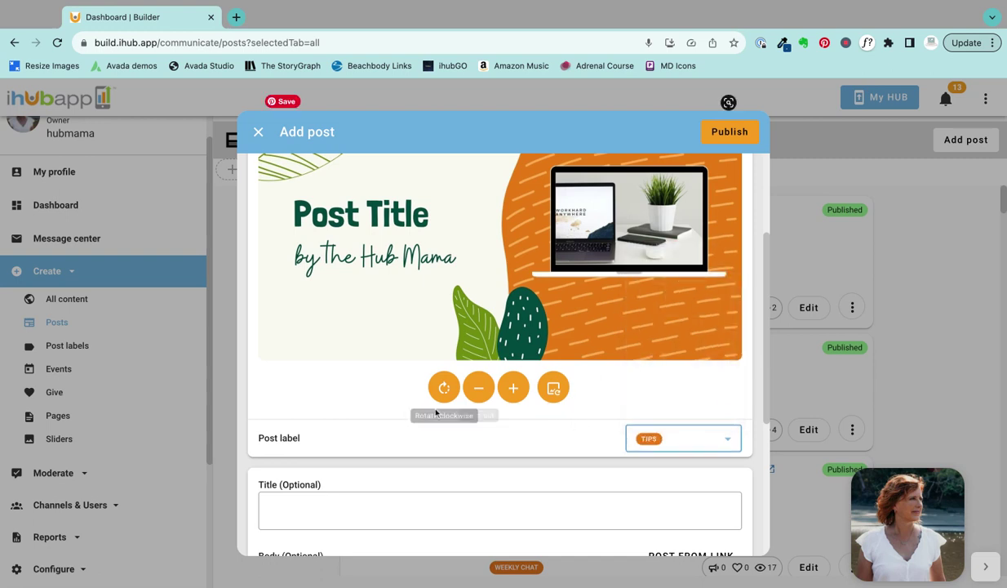
scroll(404, 381, "down", 3)
left_click(339, 398)
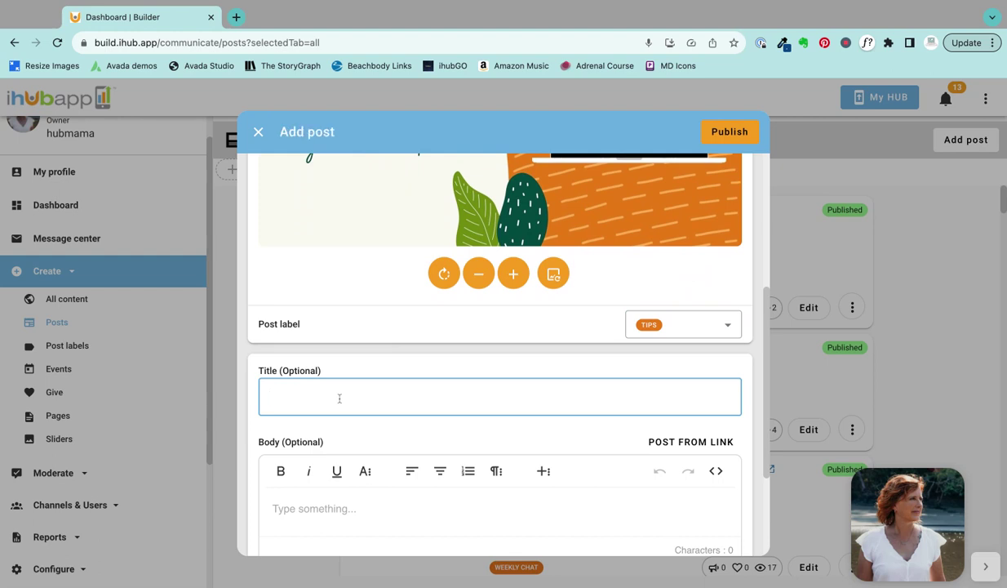
type("Sample Blog Post")
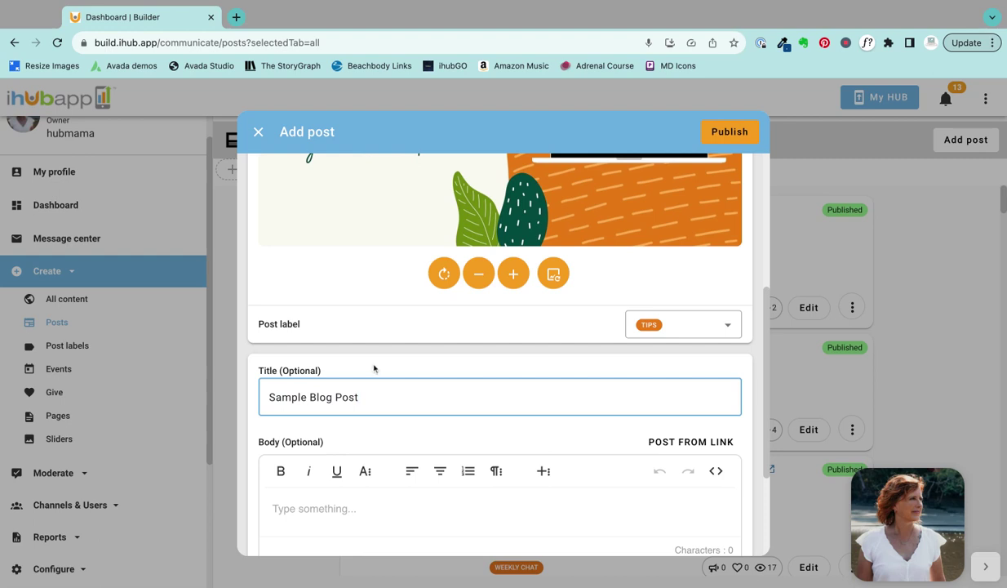
scroll(375, 368, "down", 1)
scroll(375, 368, "down", 3)
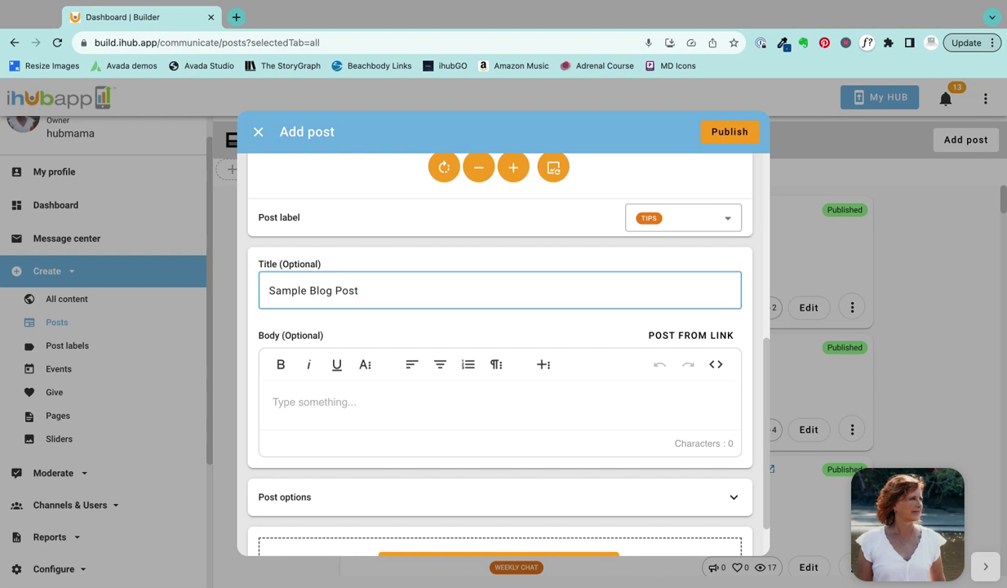
Step: Clear the pasted video link out of the post body, leaving it empty
left_click(314, 404)
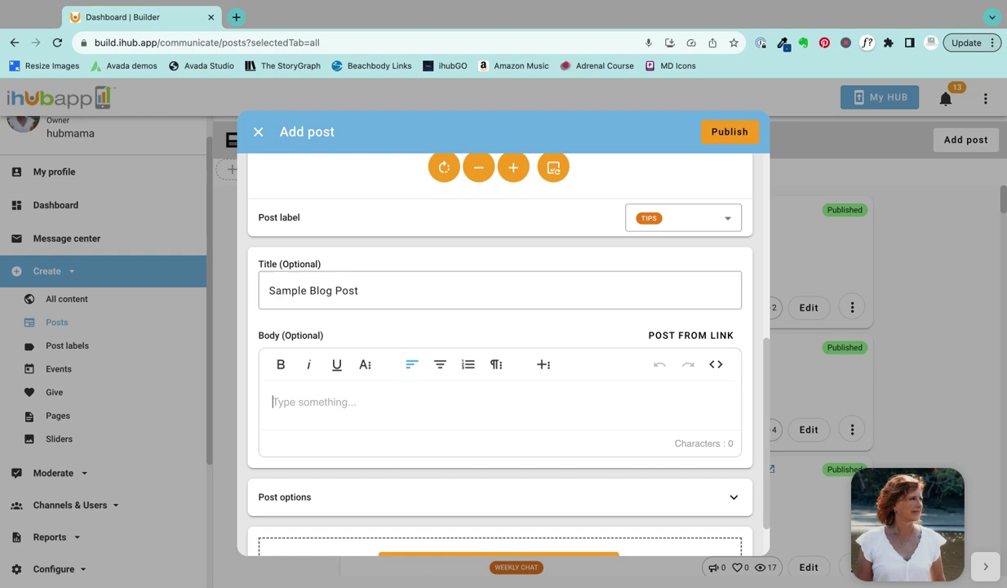
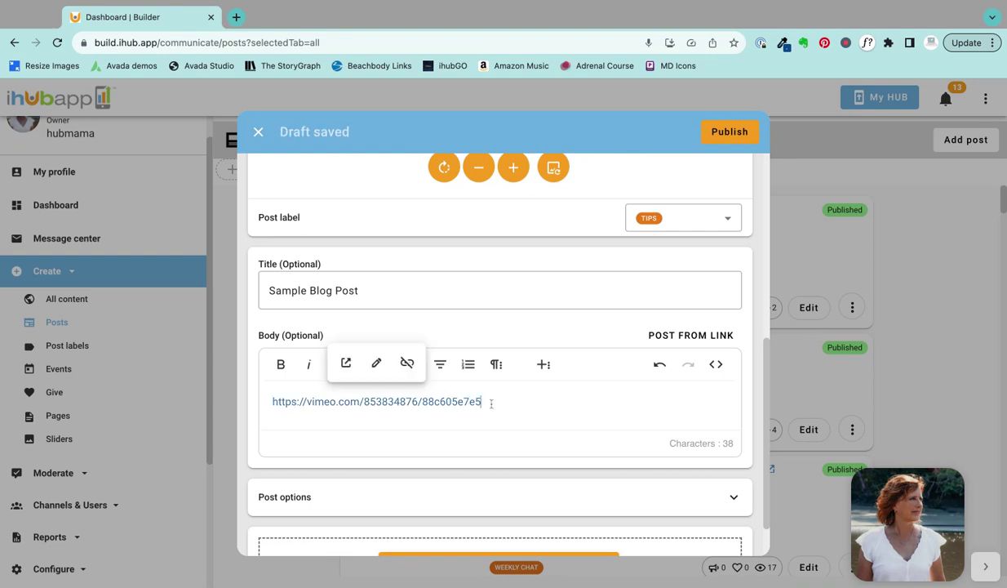
key("super+a")
key("BackSpace")
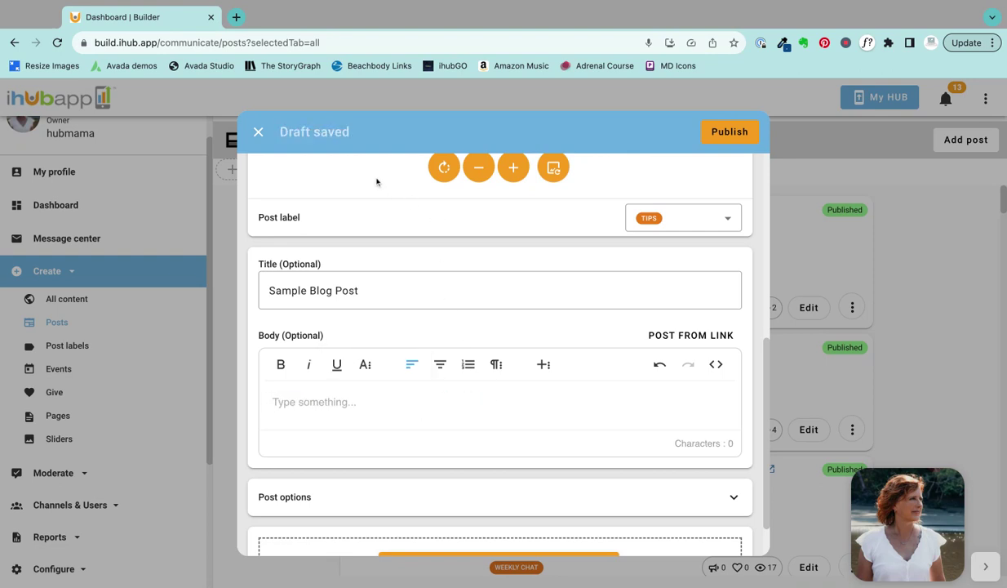
Step: Search Google for 'latin text generator' in a new tab
key("super+t")
type("latin text generator")
key("Return")
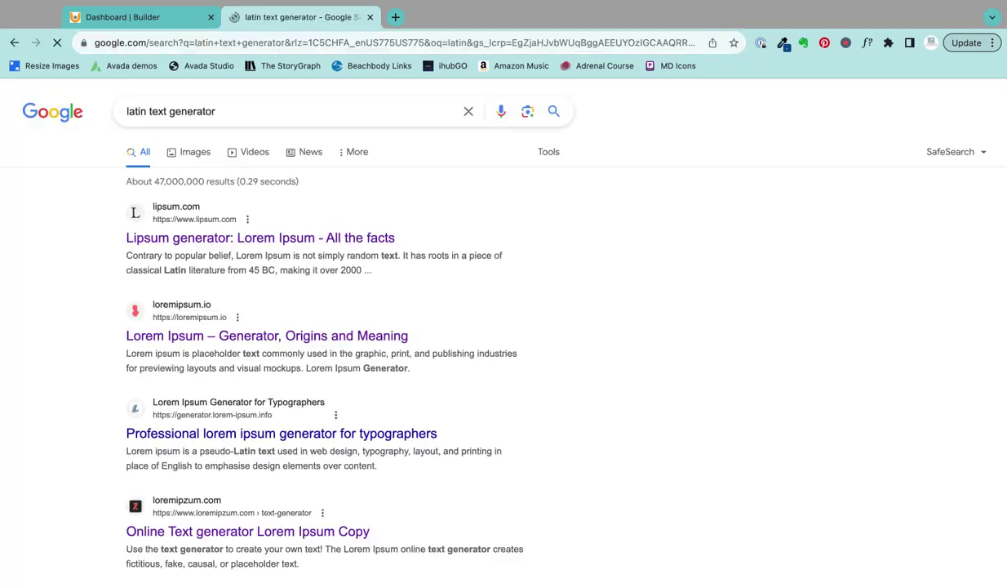
Step: Copy three generated paragraphs from loremipzum.com, then close the generator and search tabs
scroll(286, 340, "down", 1)
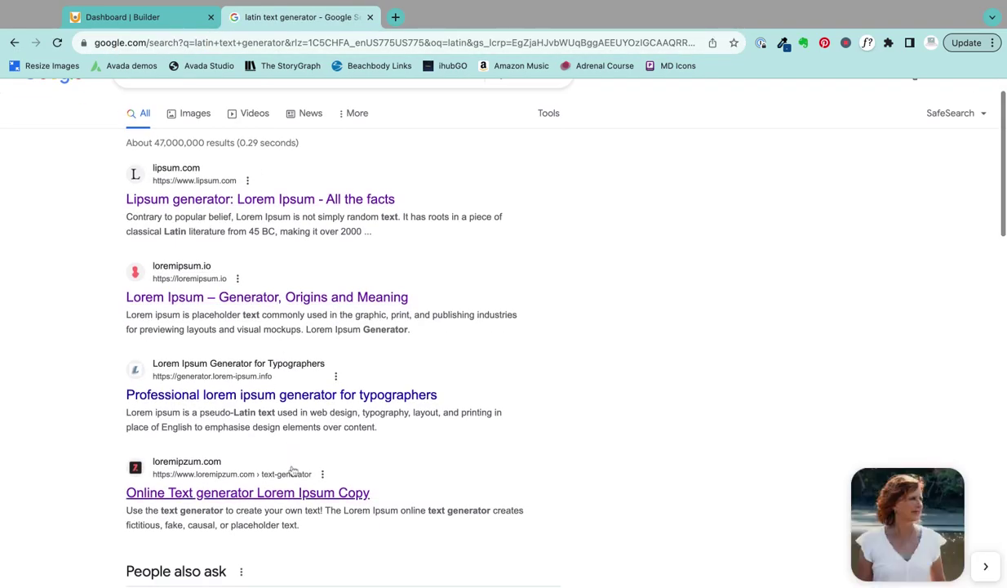
left_click(287, 491)
scroll(342, 398, "down", 6)
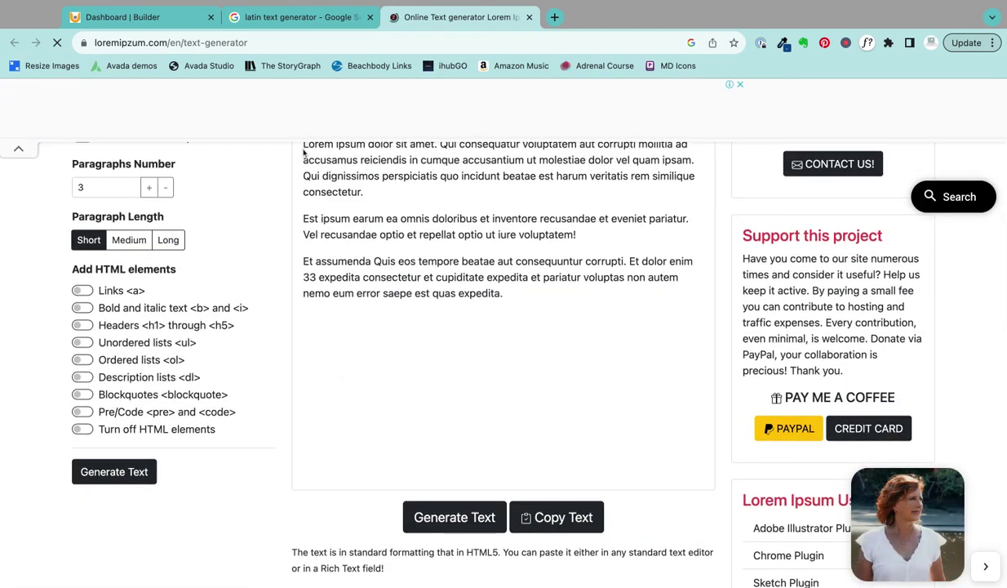
left_click_drag(304, 174, 500, 325)
key("super+c")
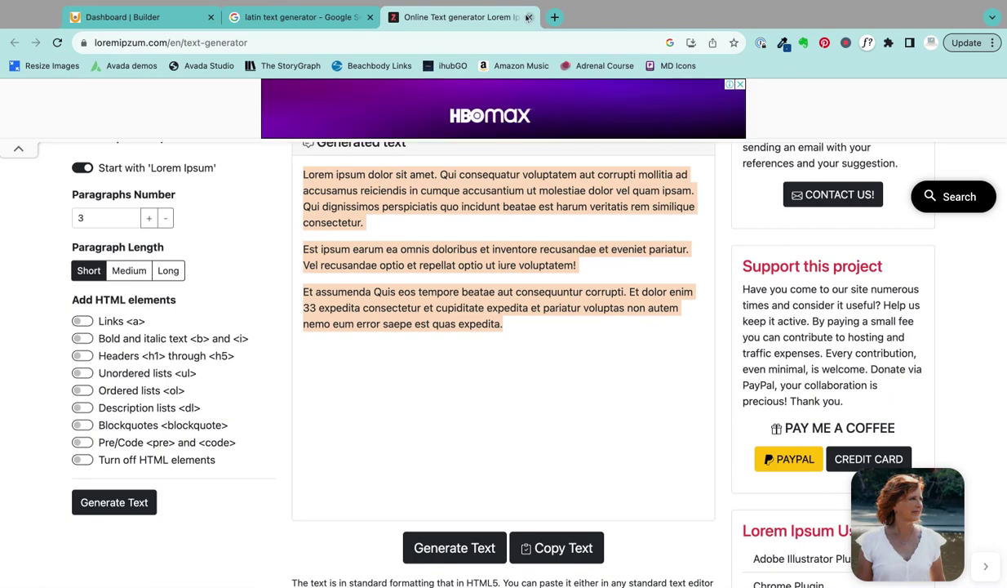
left_click(529, 17)
left_click(369, 17)
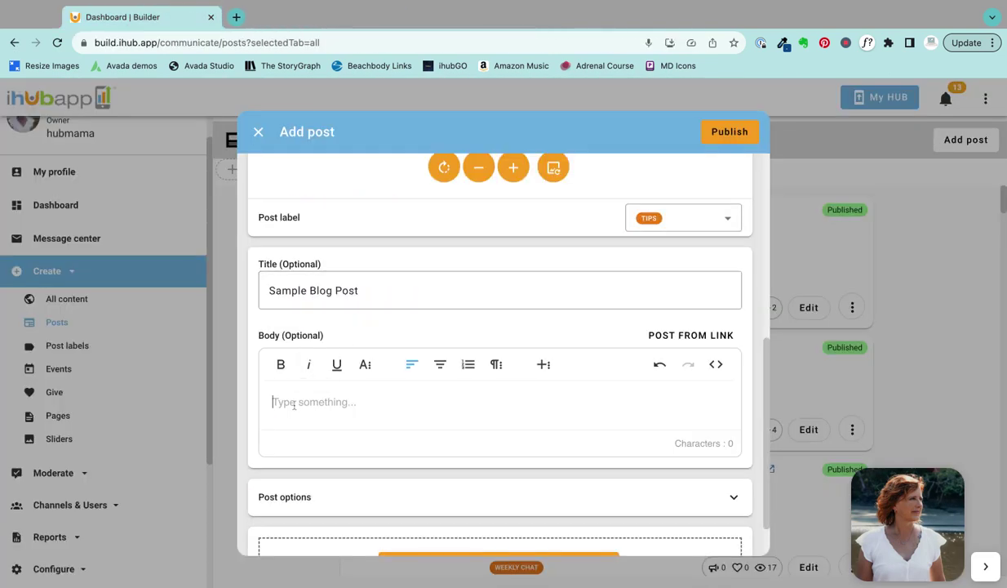
Step: Paste the three lorem ipsum paragraphs into the Sample Blog Post body
key("super+v")
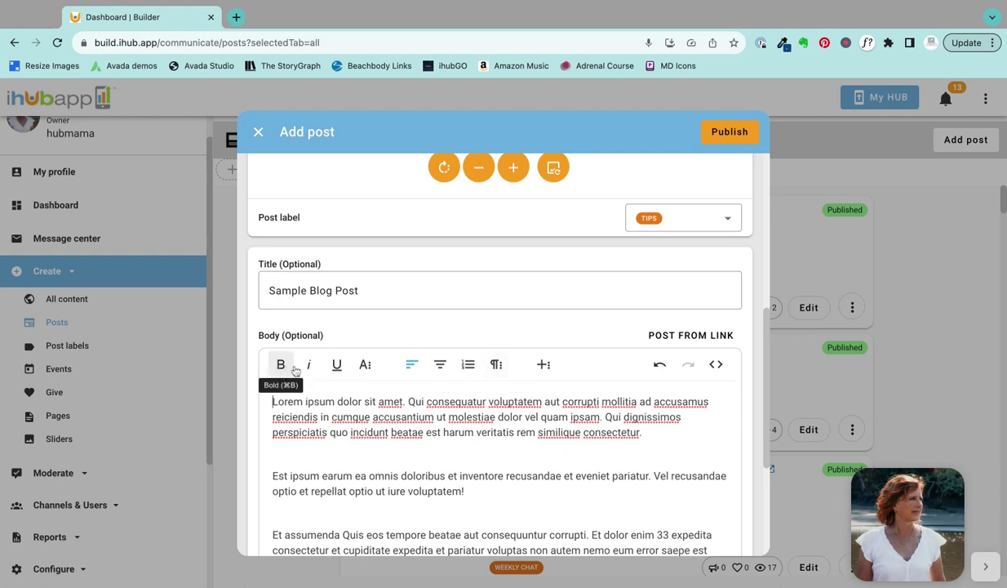
Step: Browse the body editor's text, inline style, paragraph, list, format, style and insert menus
left_click(365, 366)
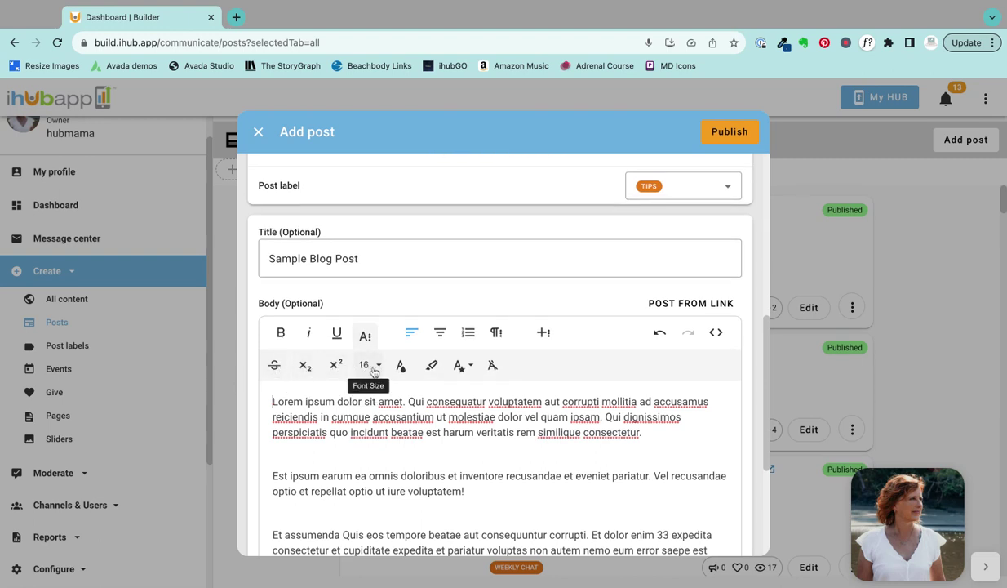
left_click(461, 364)
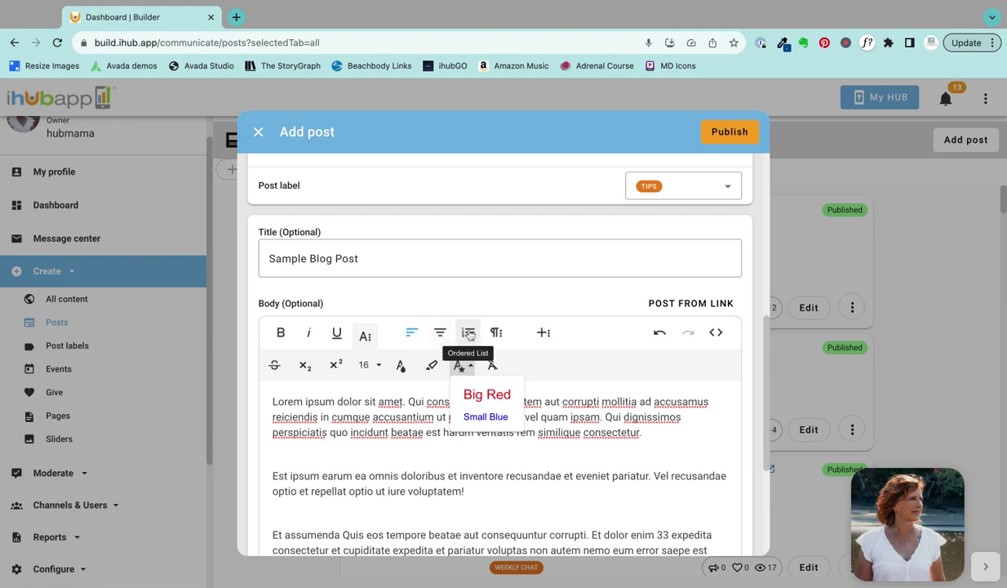
left_click(495, 333)
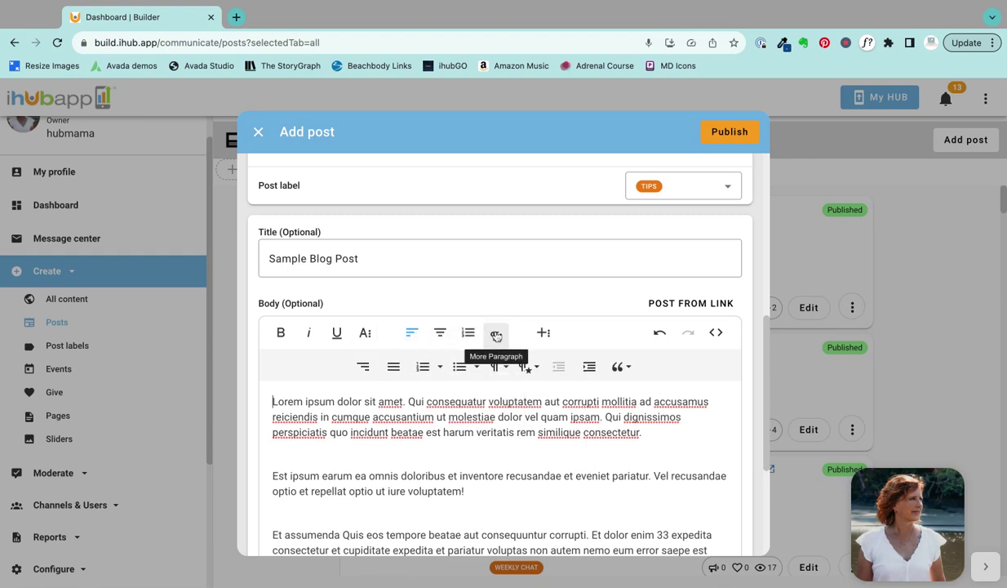
left_click(442, 368)
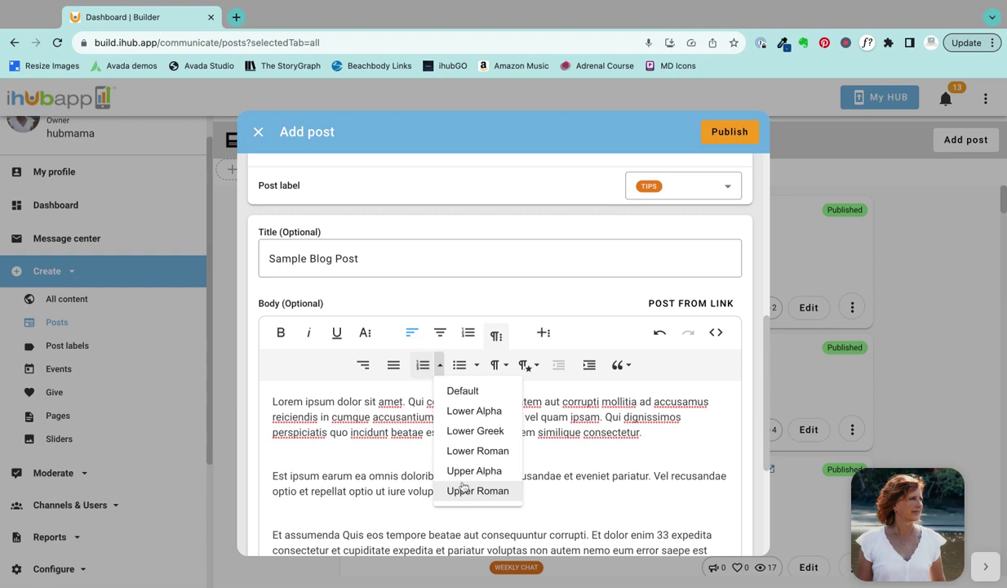
left_click(476, 368)
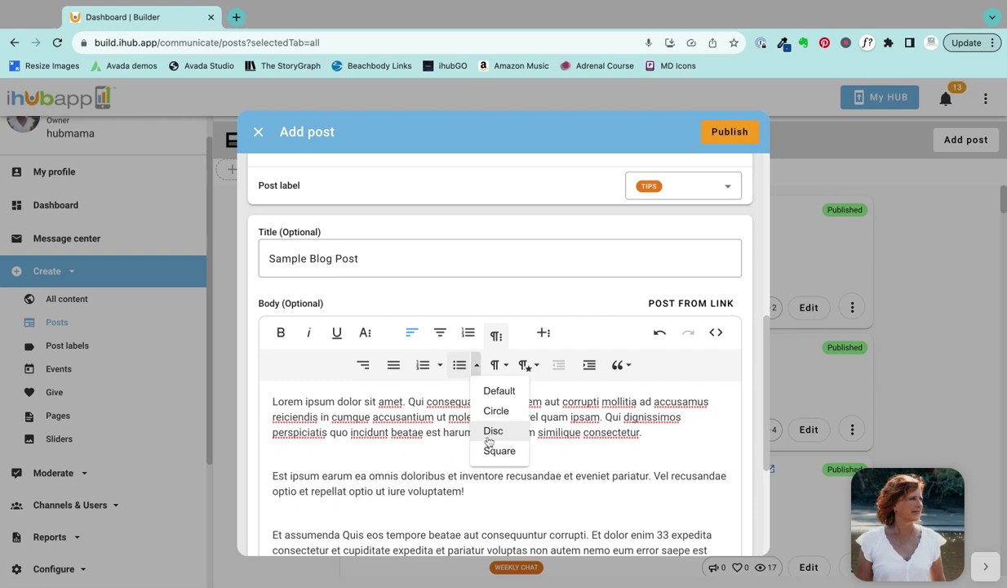
left_click(506, 368)
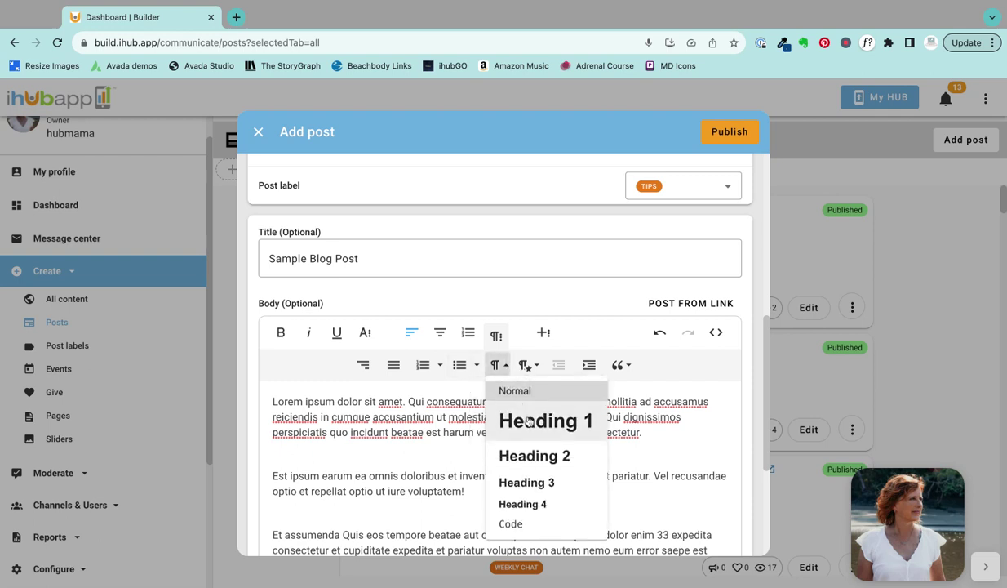
left_click(526, 365)
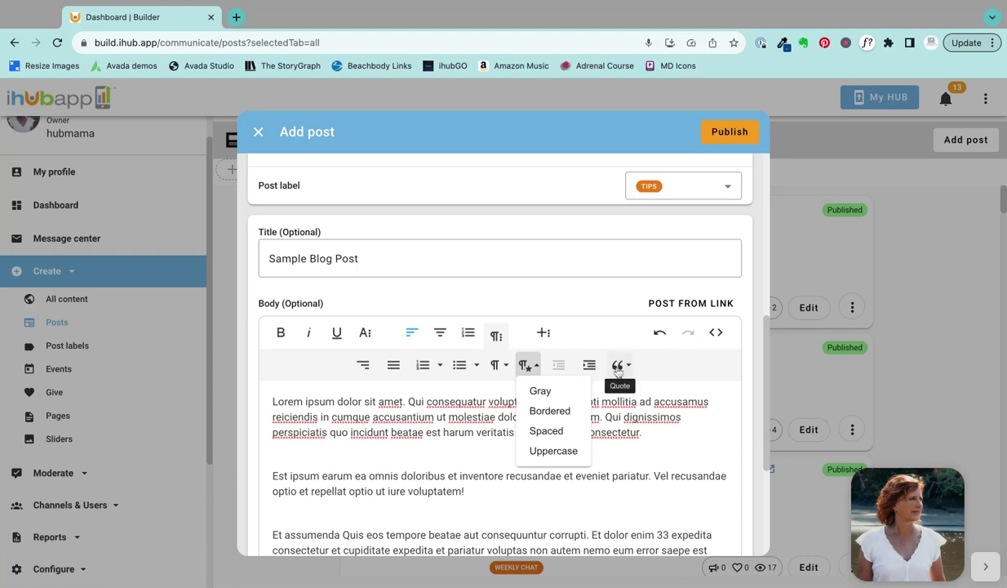
left_click(544, 334)
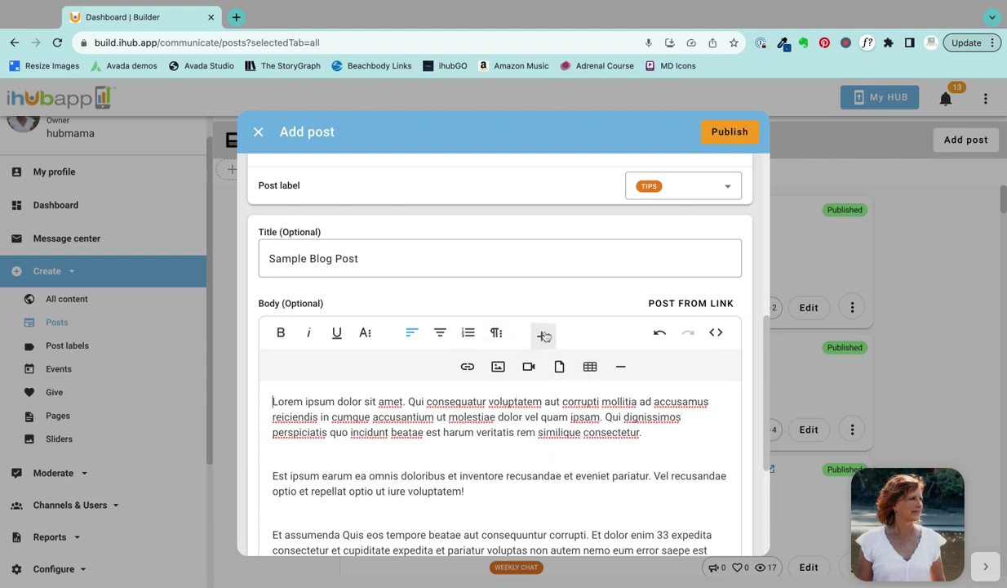
left_click(469, 367)
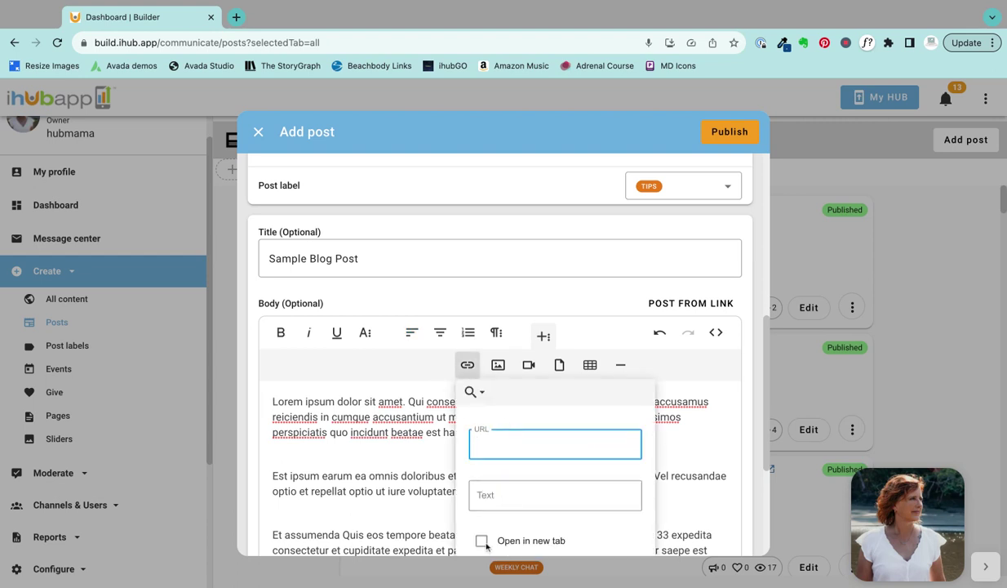
scroll(482, 542, "down", 2)
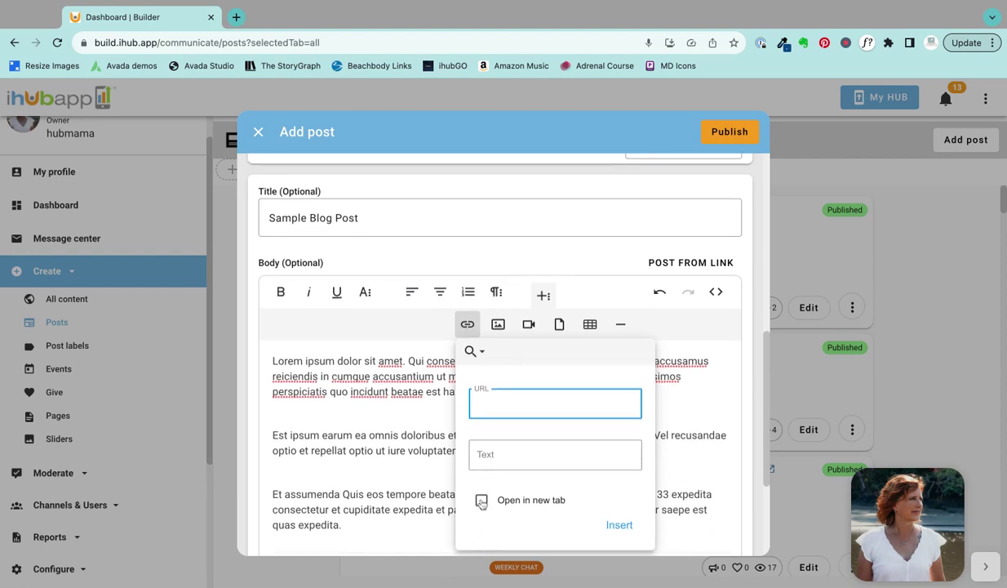
left_click(441, 376)
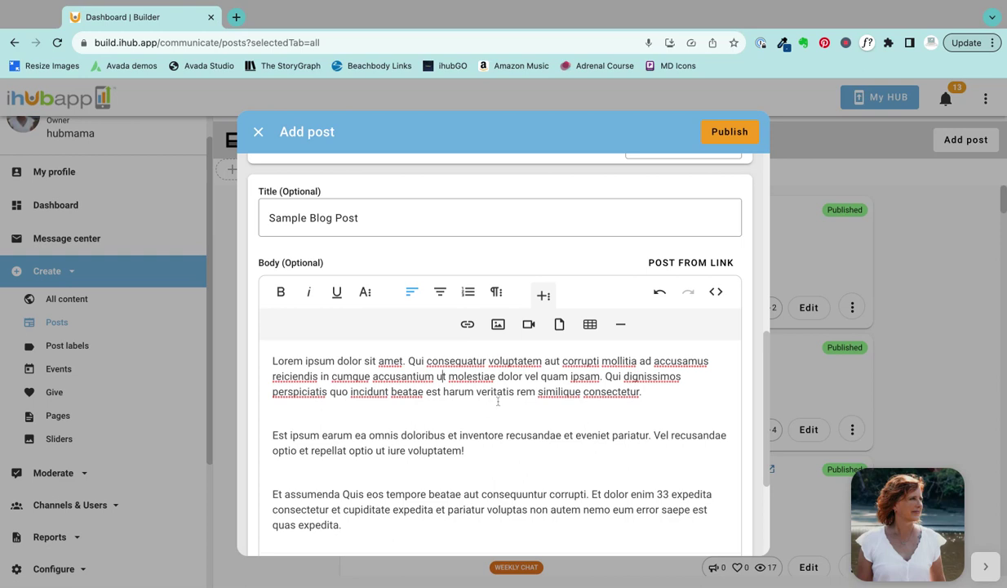
left_click(498, 325)
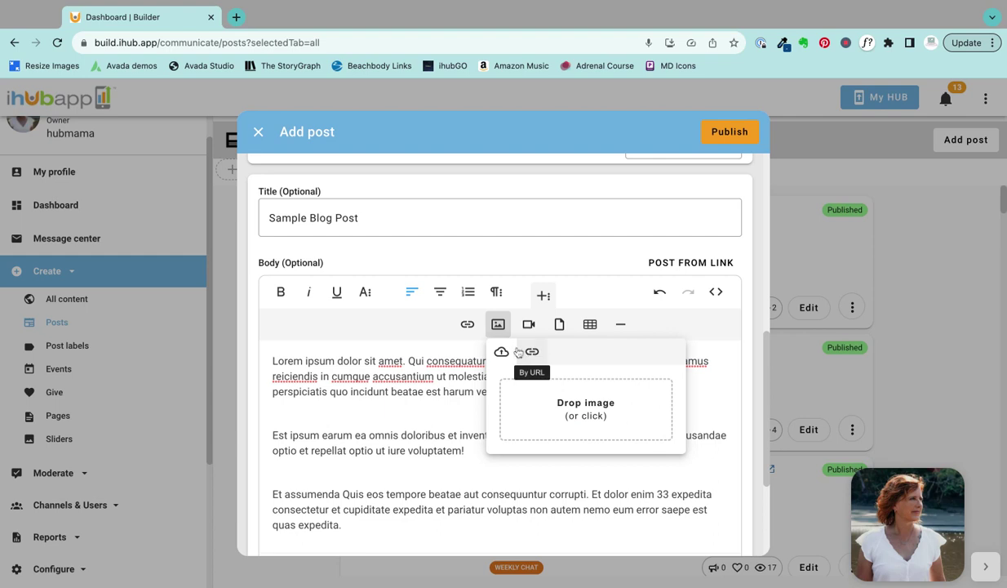
left_click(529, 325)
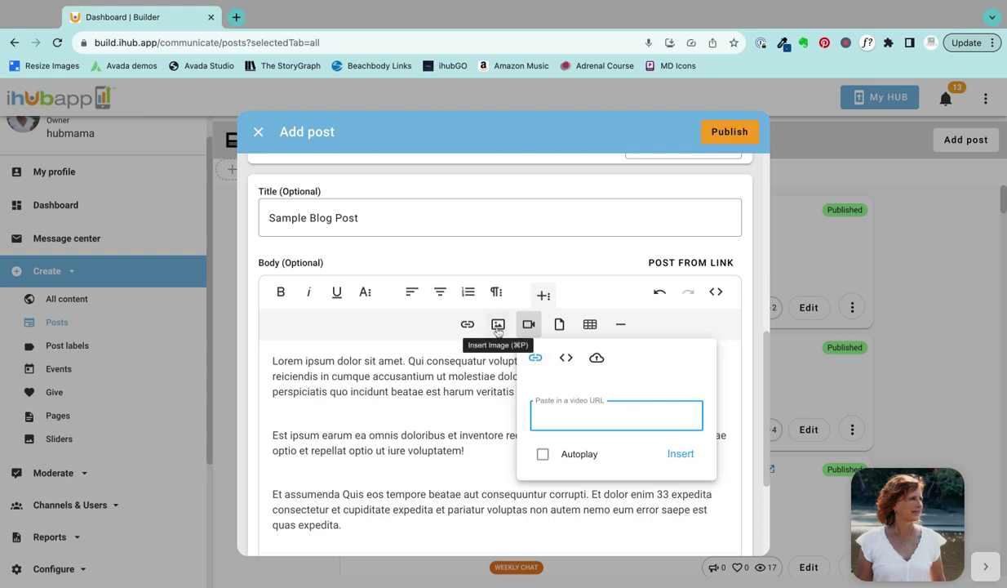
left_click(458, 378)
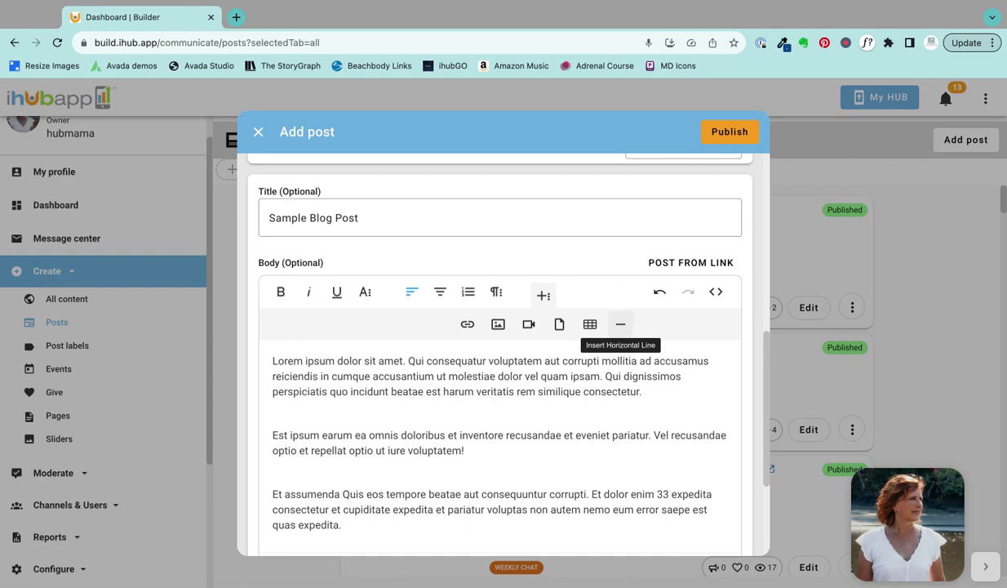
left_click(408, 361)
Step: Split off 'Lorem ipsum dolor sit amet.' and remove blank lines before 'Est ipsum' and 'Et assumenda'
key("Return")
scroll(416, 351, "down", 10)
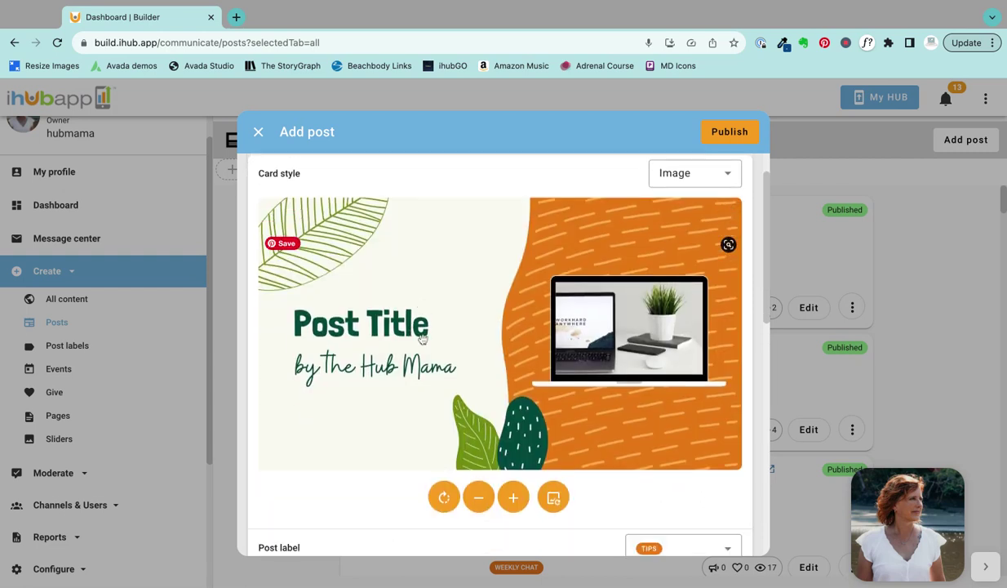
left_click(273, 424)
key("BackSpace")
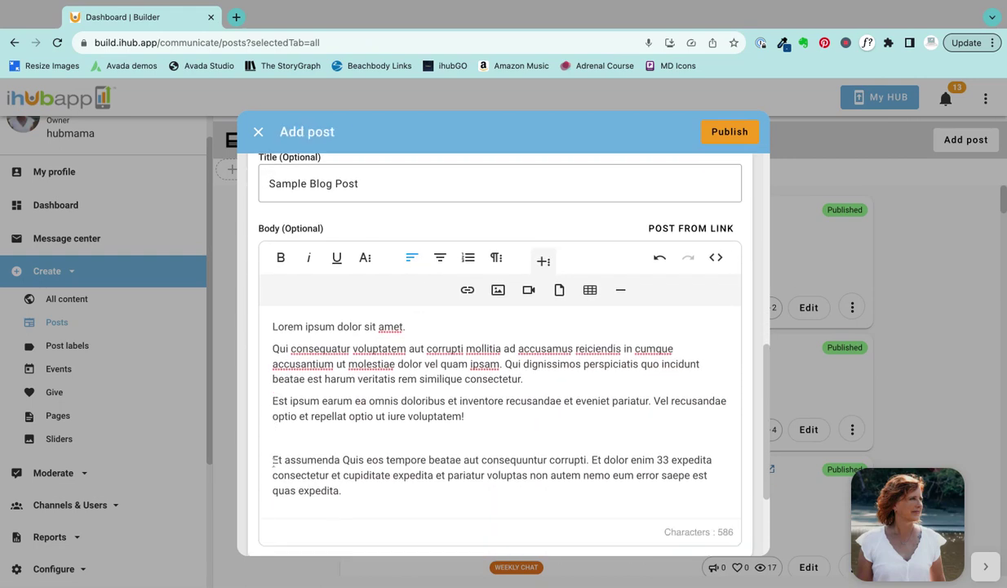
key("BackSpace")
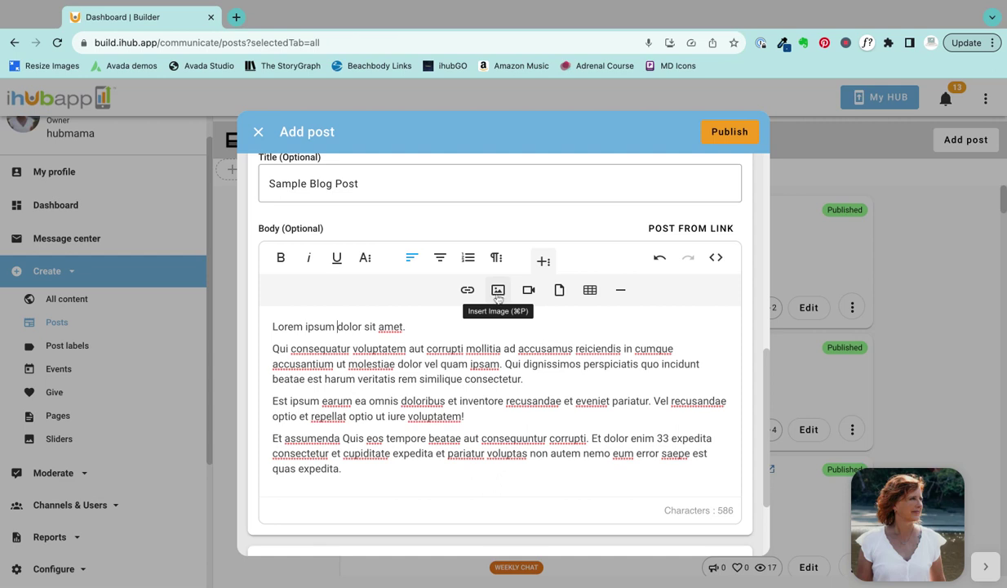
Step: Format the opening line 'Lorem ipsum dolor sit amet.' as Heading 2 via Paragraph Format
left_click(496, 258)
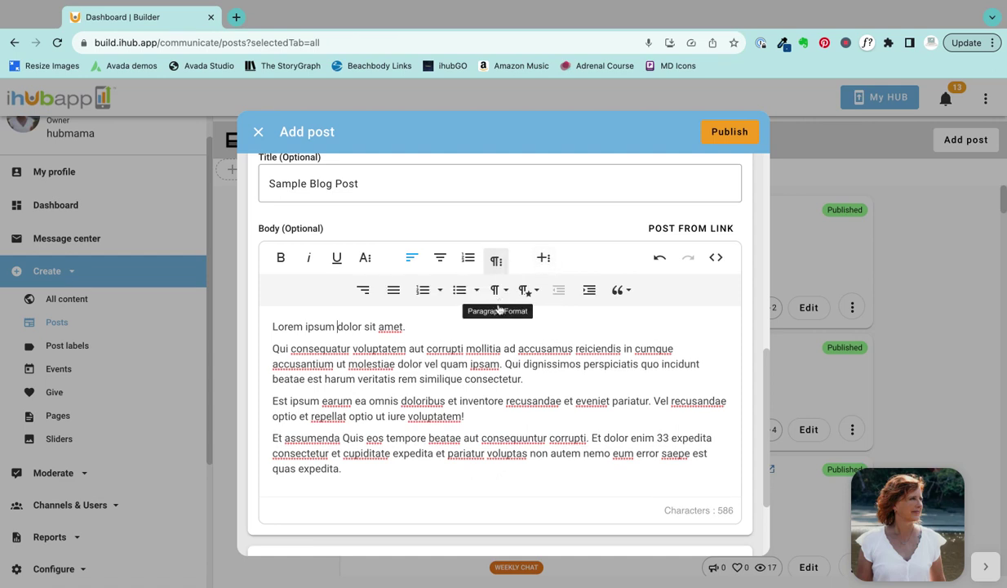
left_click(498, 290)
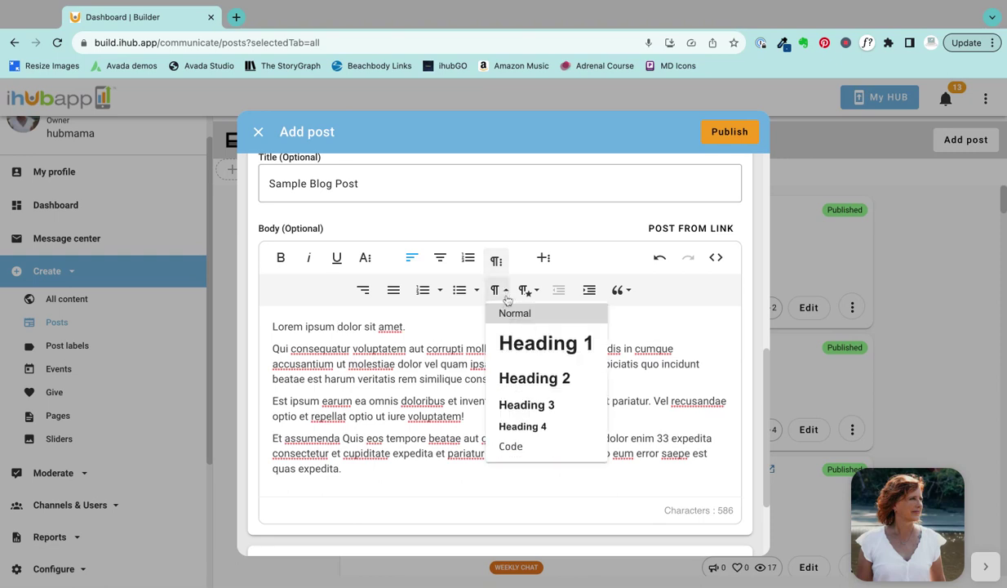
left_click(522, 383)
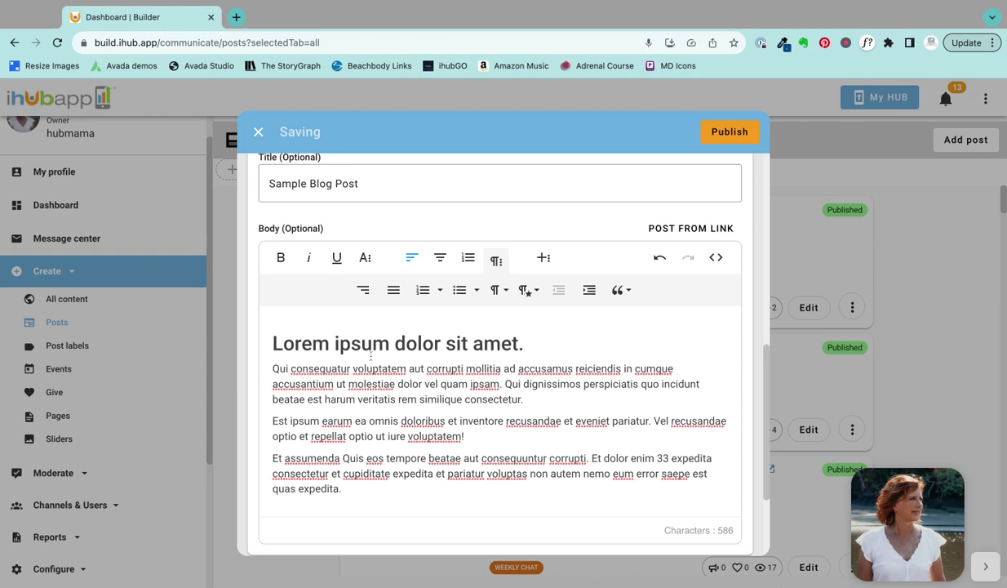
scroll(370, 356, "up", 1)
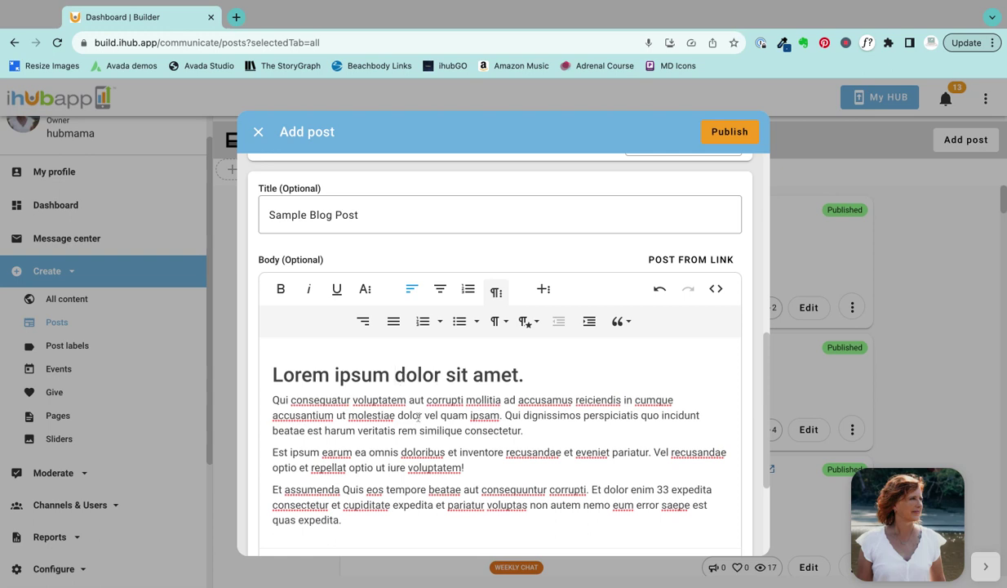
Step: Apply the Gray, Bordered, Spaced and Uppercase paragraph styles to the 'Est ipsum' paragraph
triple_click(389, 454)
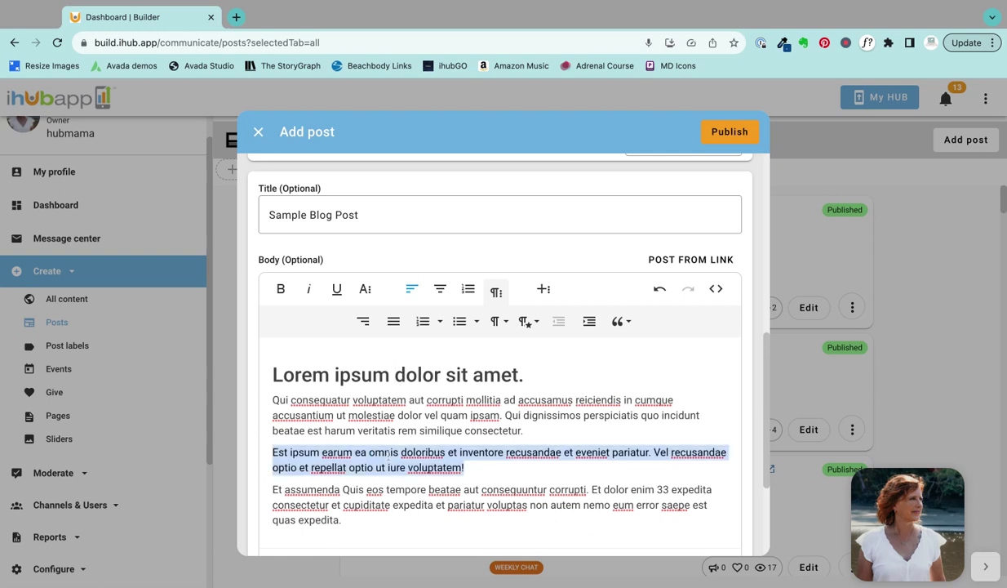
left_click(527, 321)
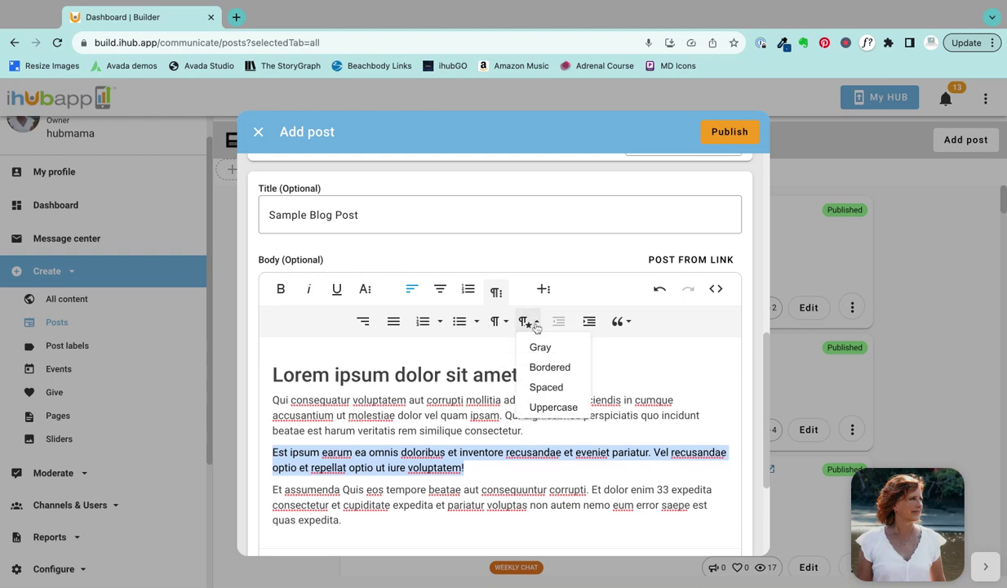
left_click(543, 348)
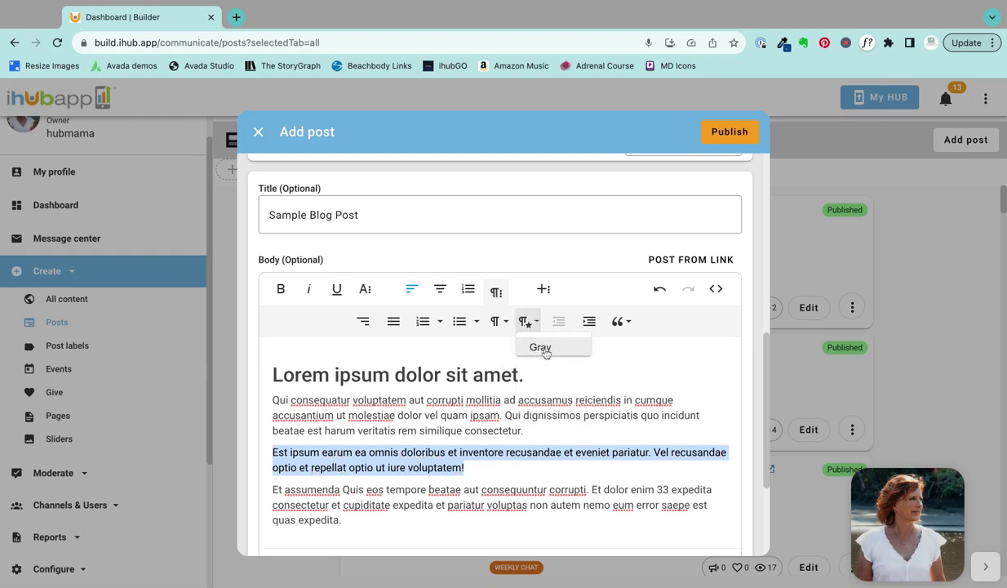
triple_click(443, 467)
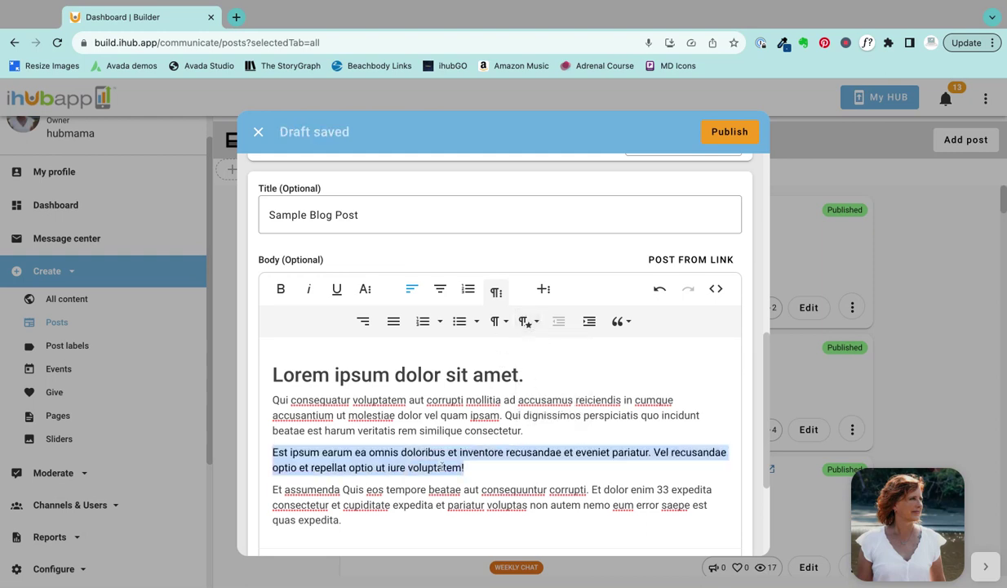
left_click(525, 320)
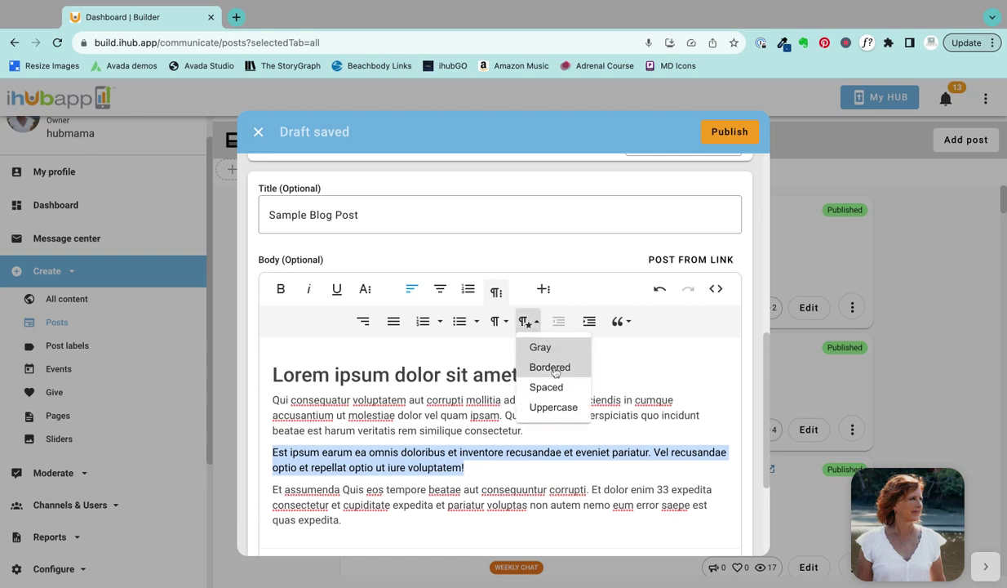
left_click(549, 365)
left_click(525, 321)
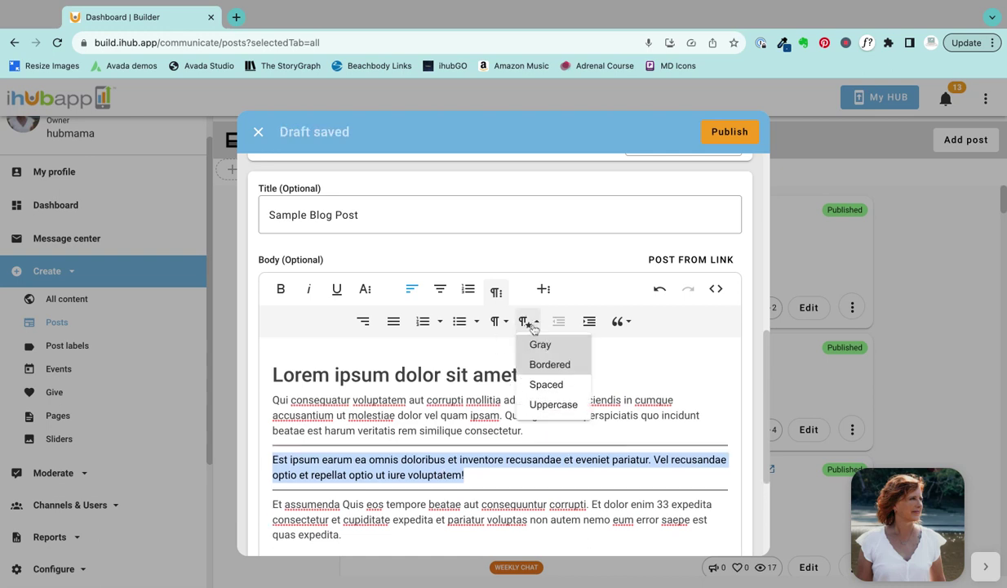
left_click(549, 384)
left_click(525, 321)
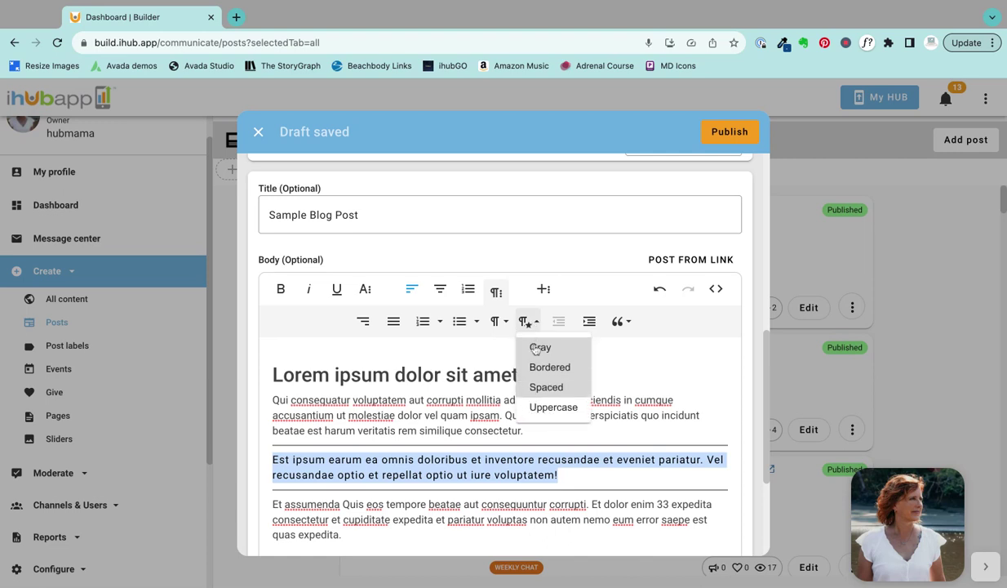
left_click(547, 407)
left_click(501, 423)
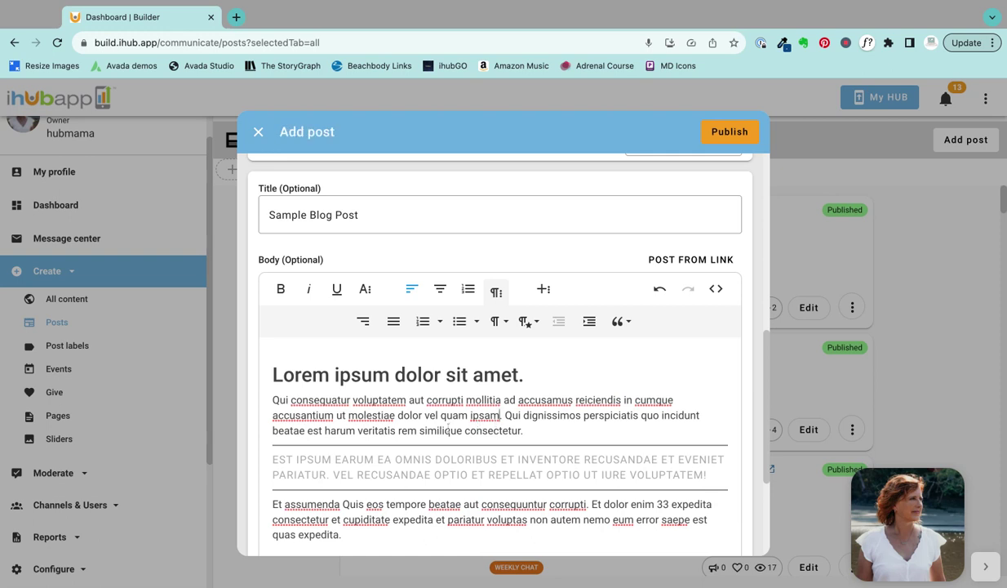
Step: Scroll below the body editor to reach the post options section
scroll(447, 430, "down", 1)
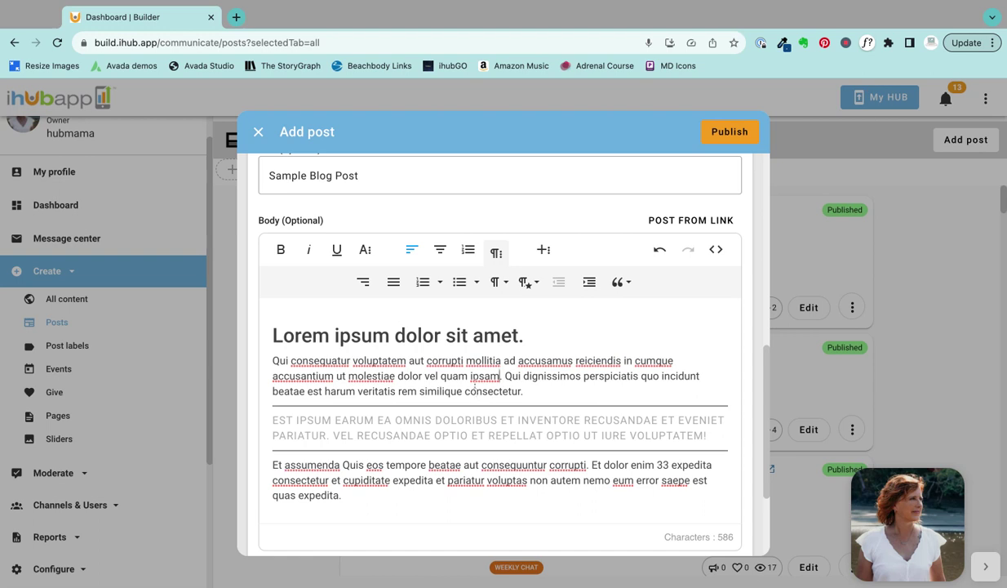
scroll(474, 389, "down", 4)
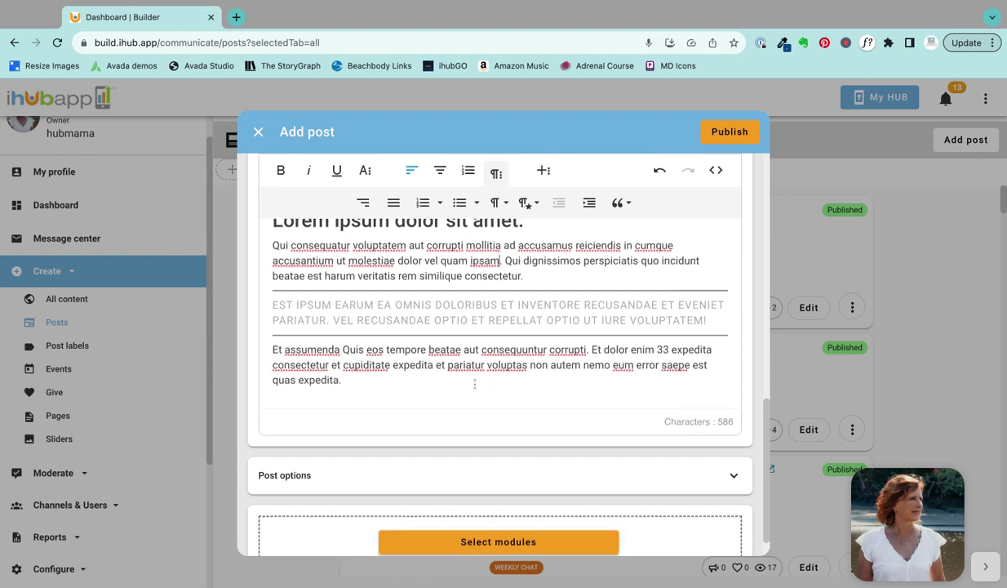
scroll(474, 383, "down", 1)
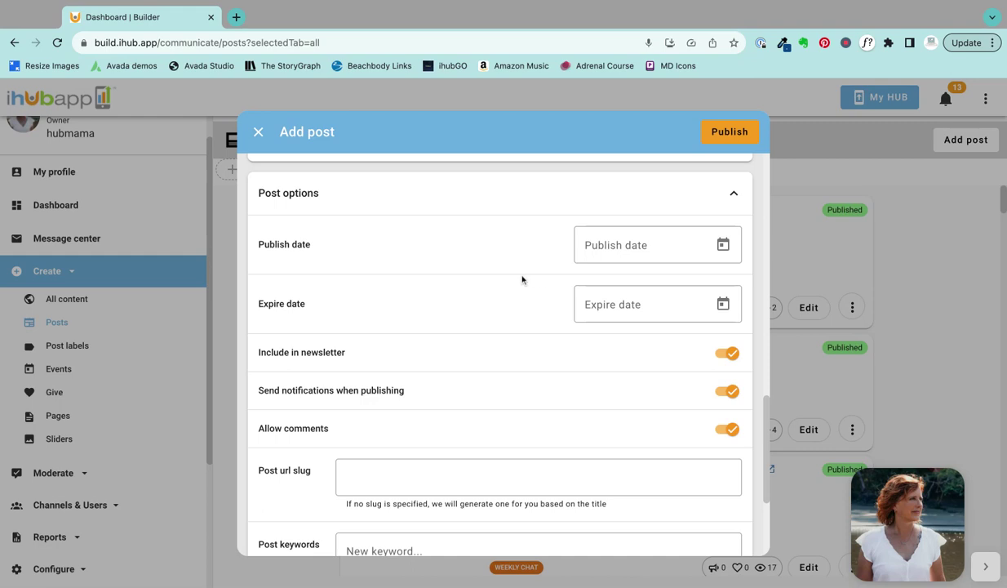
Step: Switch off Include in newsletter and Send notifications when publishing, keeping comments allowed
scroll(432, 269, "down", 2)
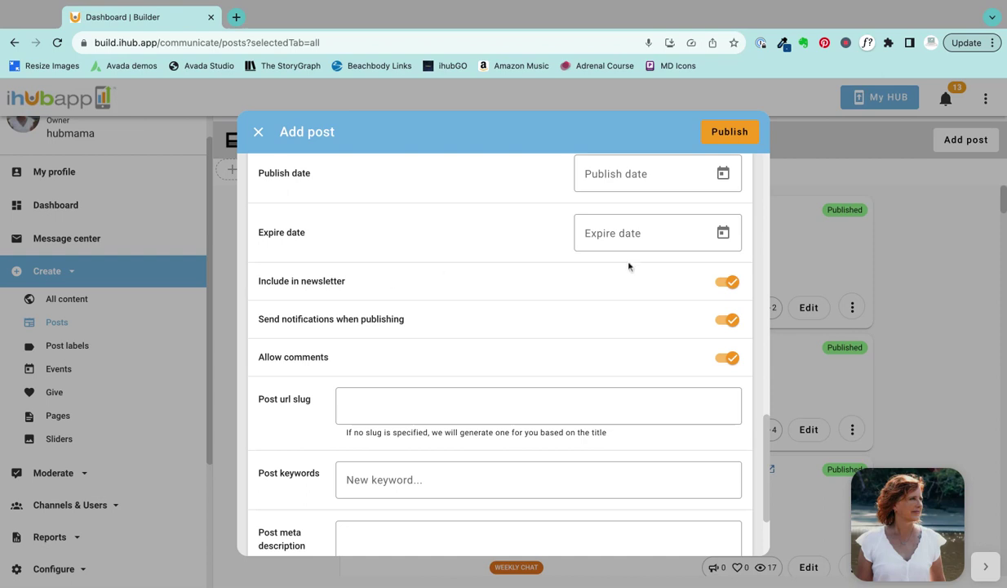
left_click(731, 283)
left_click(733, 323)
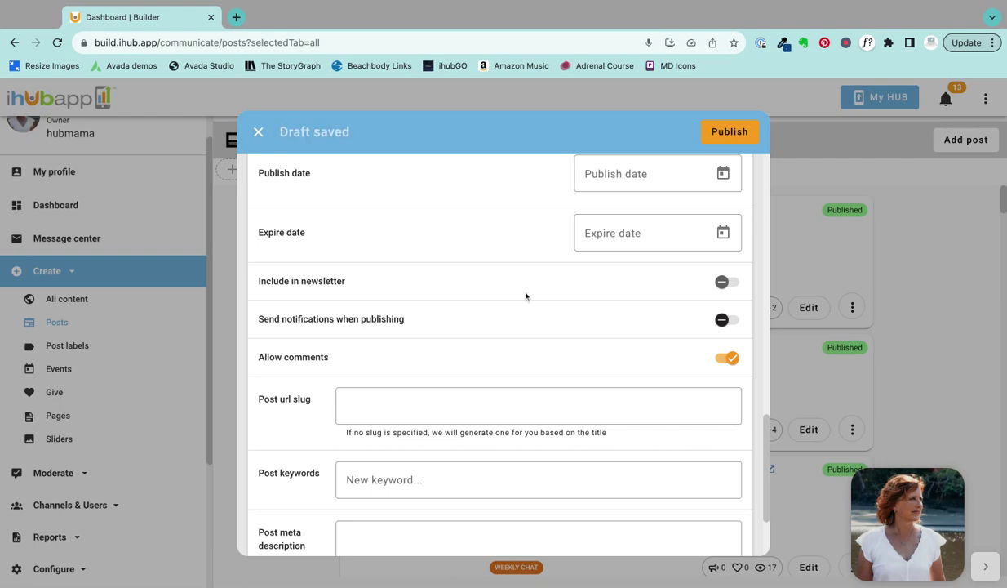
Step: Put focus in the Post url slug field
scroll(526, 296, "down", 1)
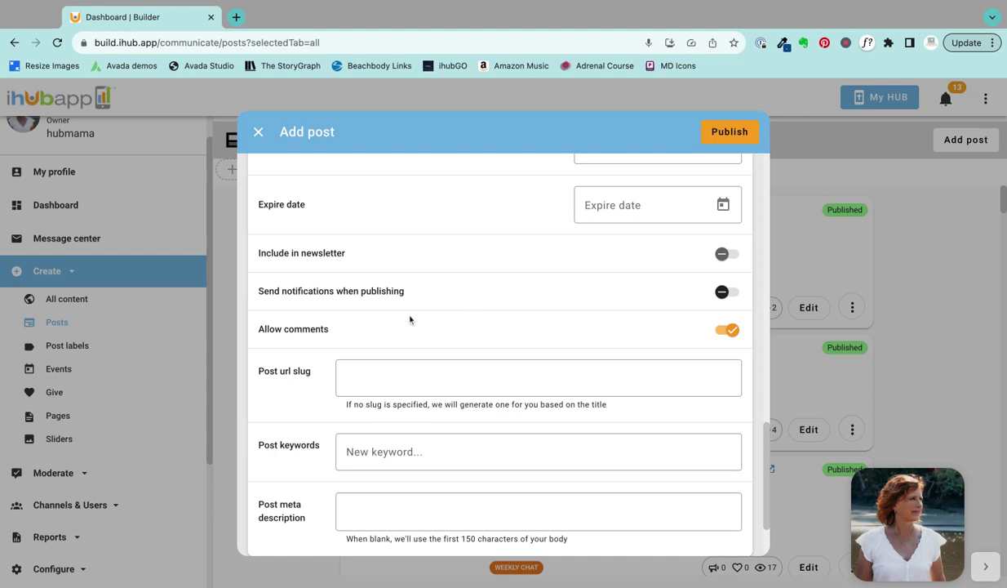
scroll(393, 314, "down", 1)
left_click(361, 358)
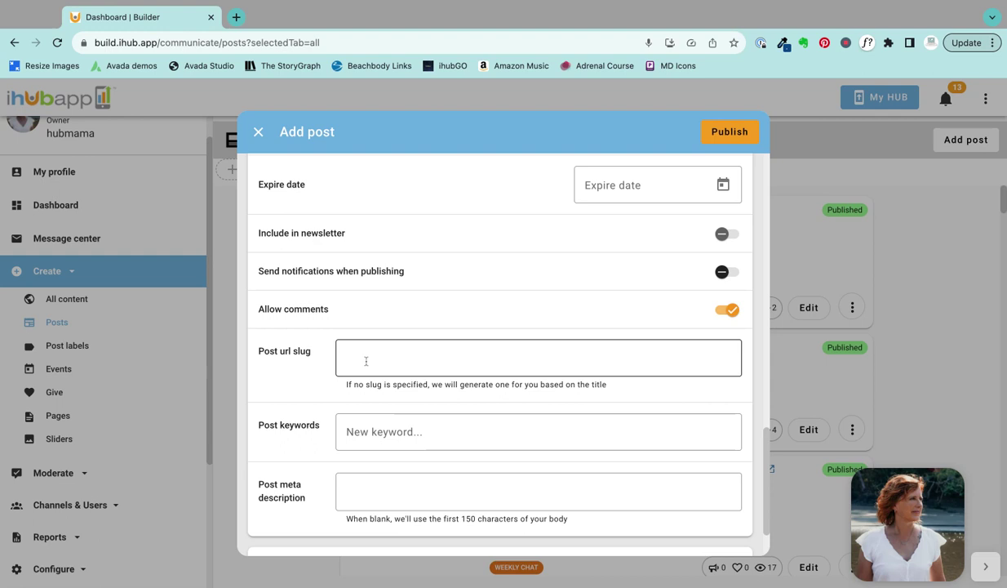
scroll(314, 371, "up", 10)
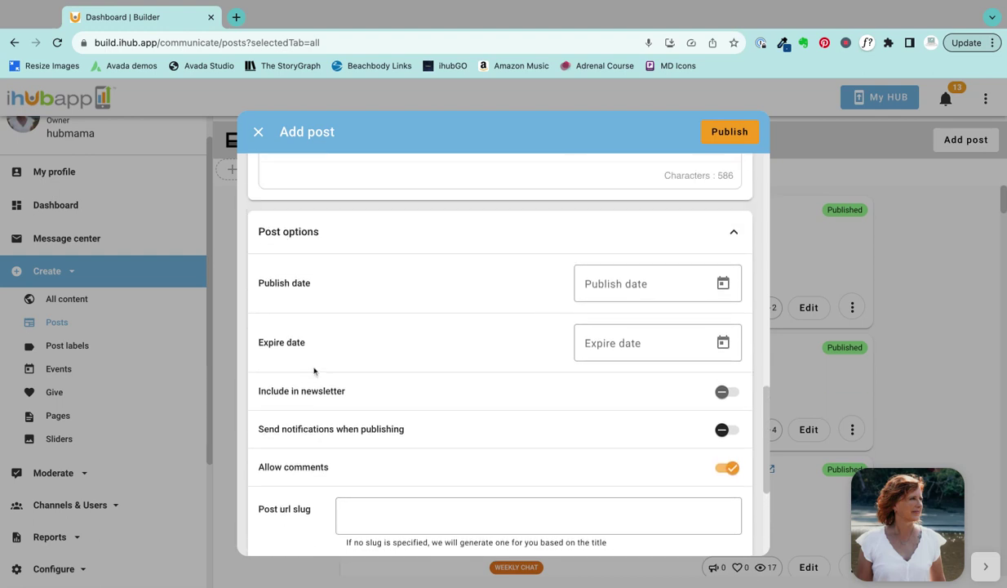
scroll(313, 359, "up", 2)
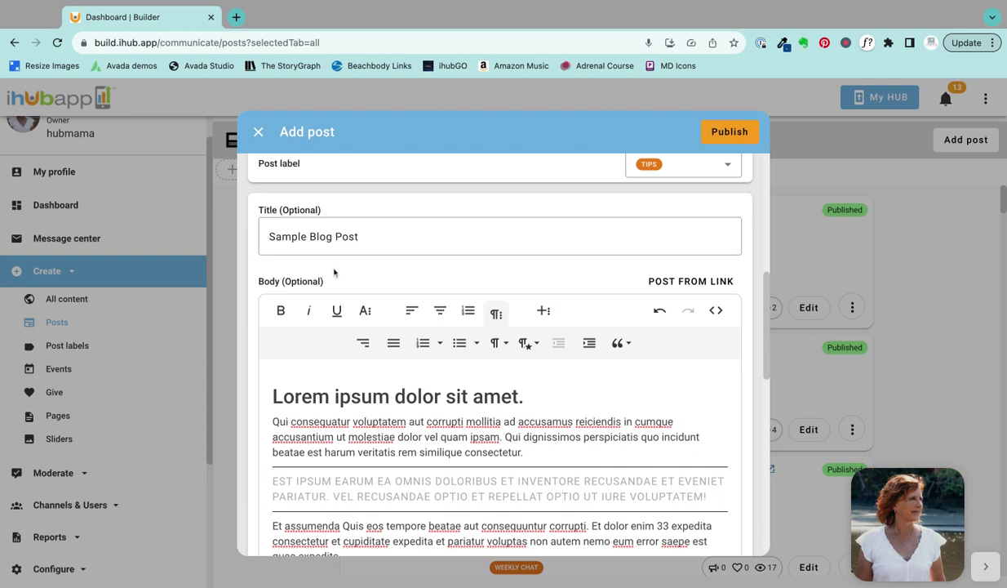
scroll(320, 503, "down", 8)
scroll(322, 498, "down", 2)
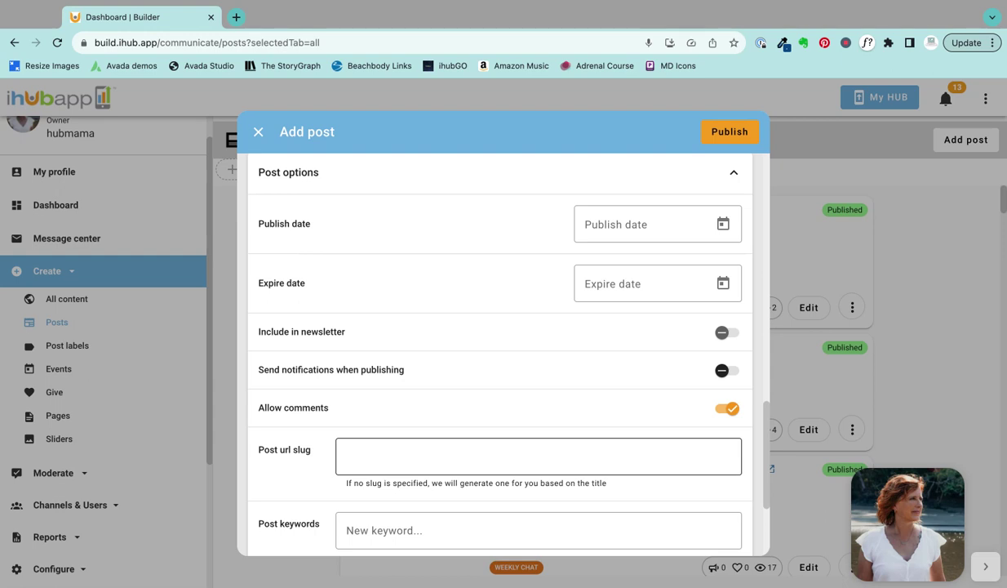
left_click(539, 456)
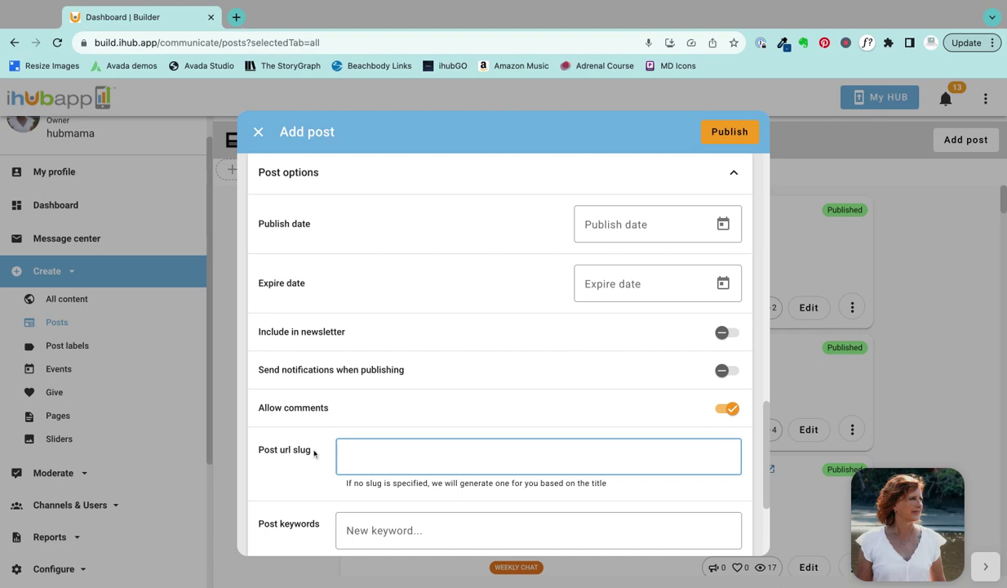
scroll(306, 441, "down", 1)
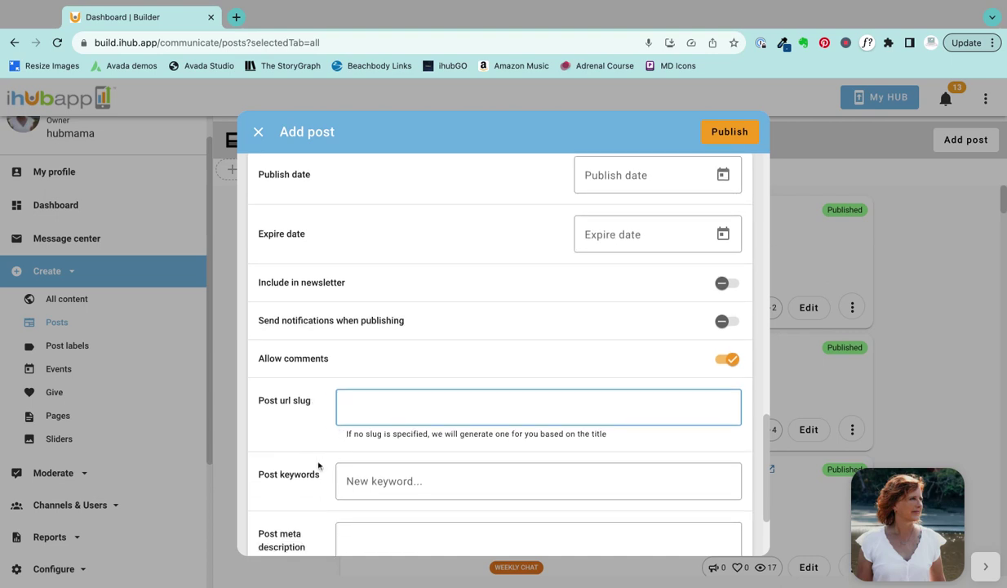
scroll(315, 451, "down", 1)
Step: Add the post keywords 'sample' and 'sample blog'
left_click(365, 421)
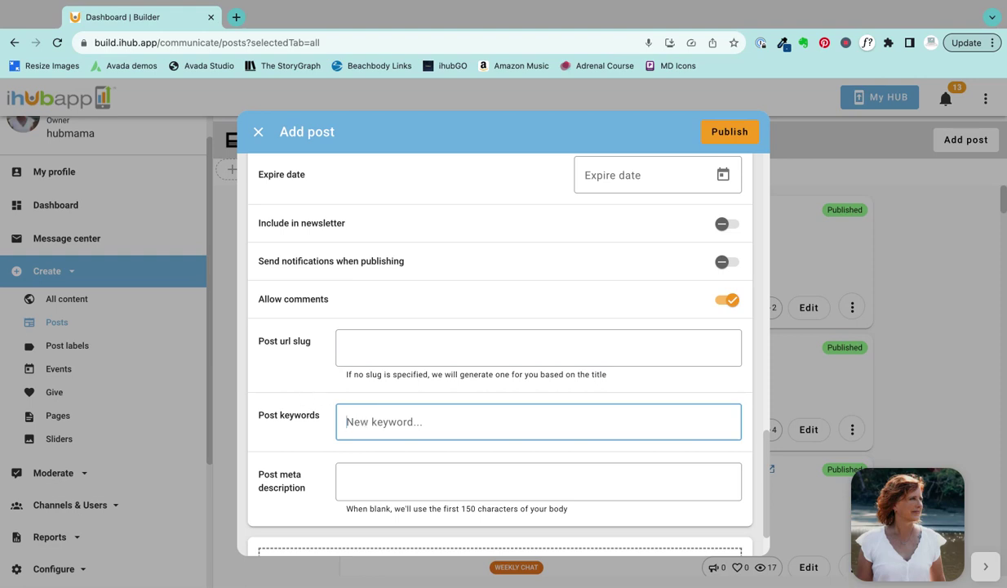
type("sample")
key("Return")
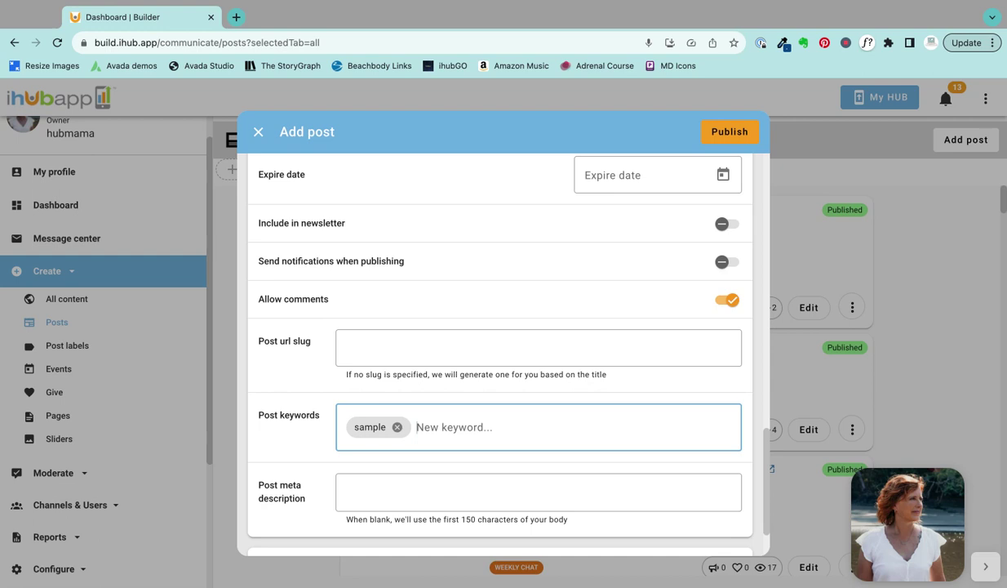
type("n")
key("BackSpace")
type("sample blog")
key("Return")
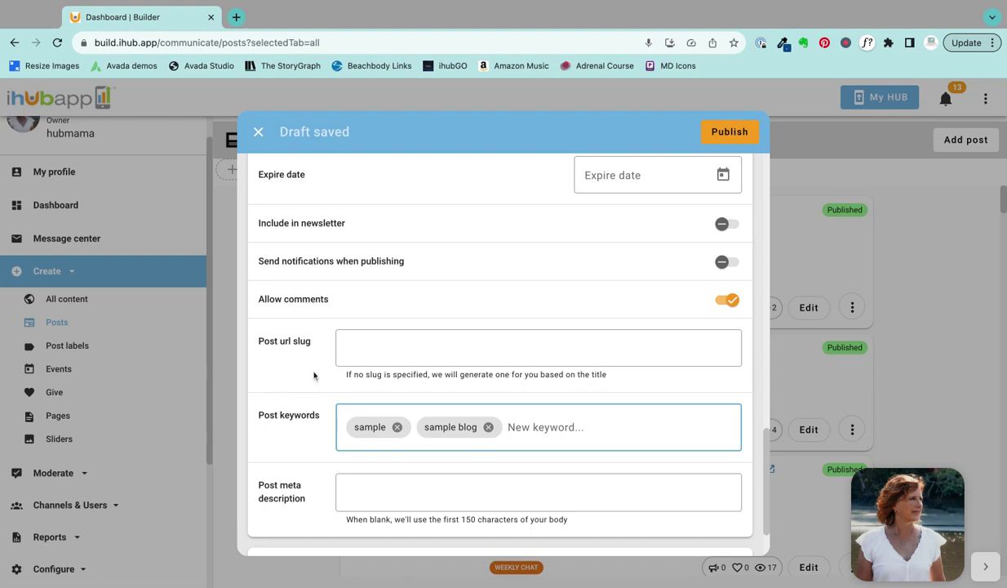
scroll(310, 371, "down", 2)
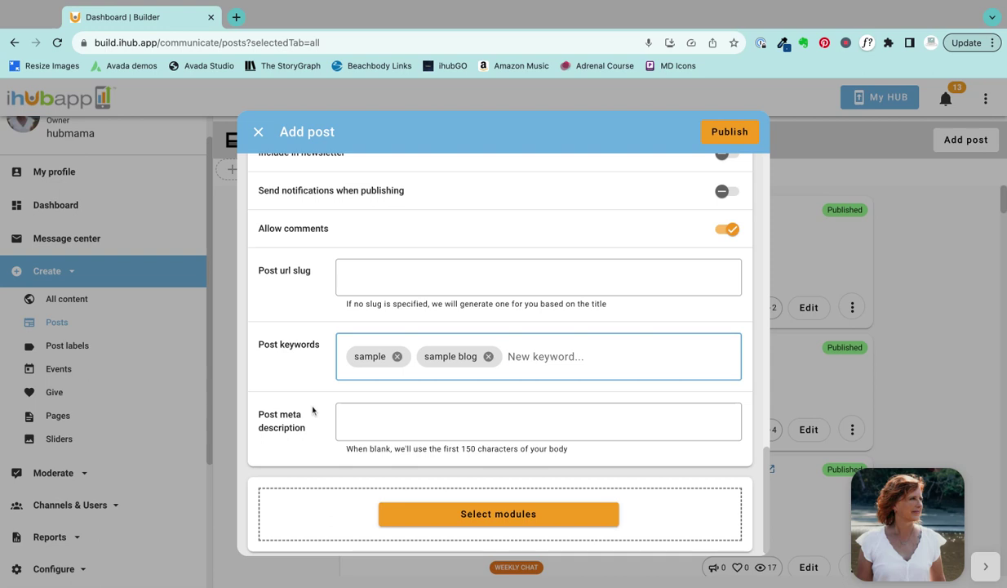
scroll(312, 410, "up", 8)
scroll(499, 367, "up", 1)
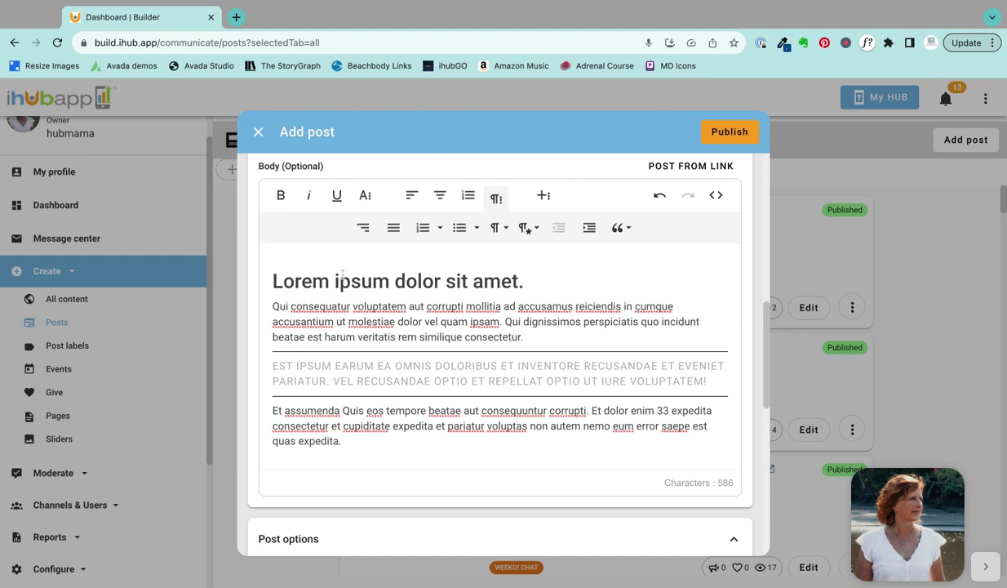
scroll(311, 343, "down", 2)
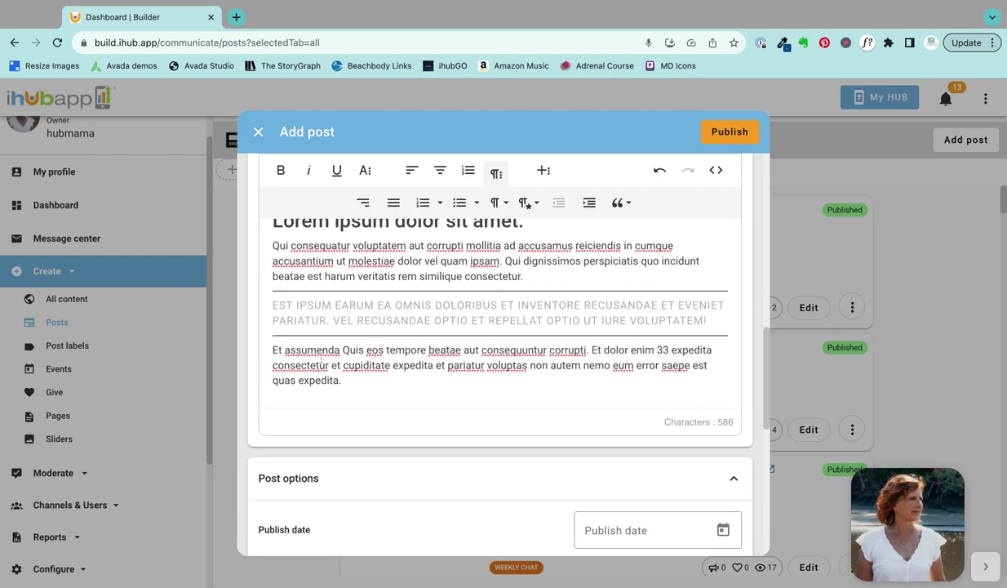
scroll(322, 366, "down", 10)
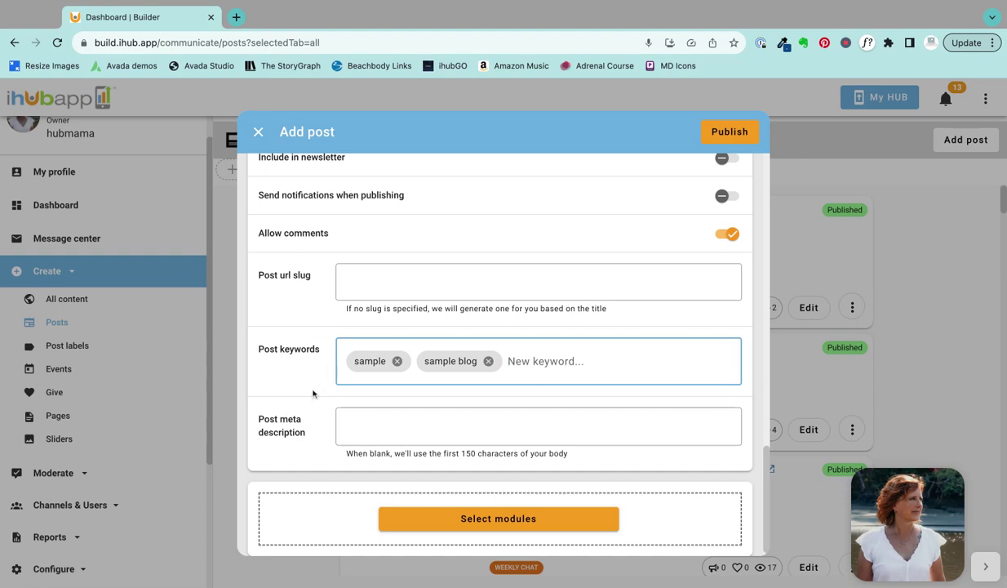
scroll(313, 393, "down", 1)
left_click(354, 411)
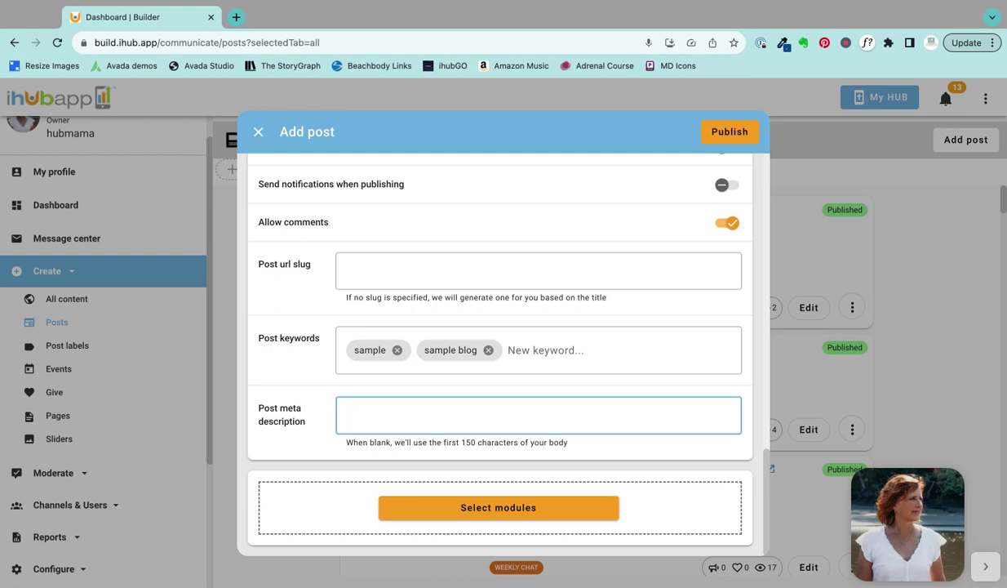
scroll(446, 379, "down", 1)
Step: Enable the Call to action, Map location, Photo album, Survey questions and Tasks modules and save
left_click(507, 514)
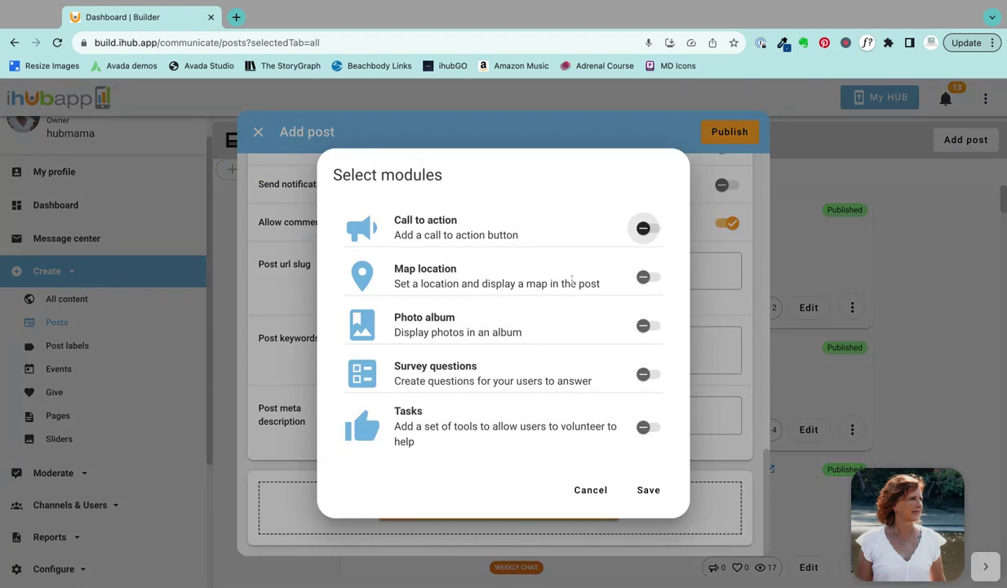
left_click(643, 229)
left_click(647, 276)
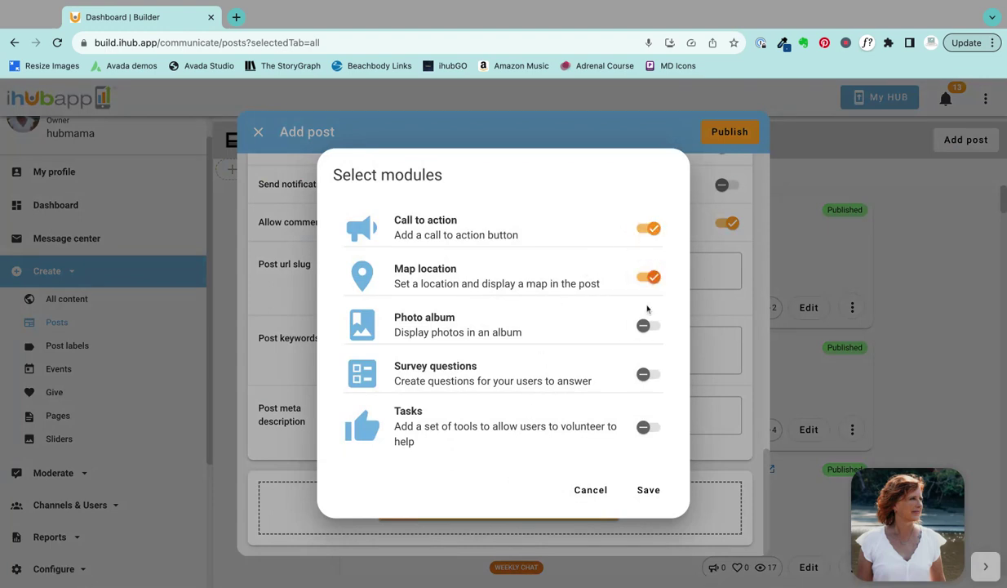
left_click(644, 328)
left_click(645, 375)
left_click(645, 428)
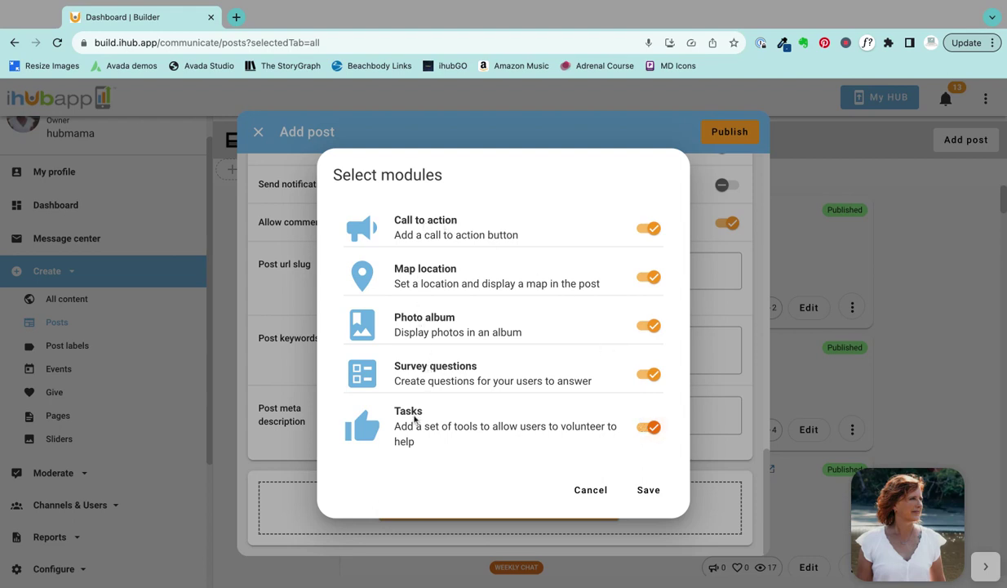
left_click(648, 489)
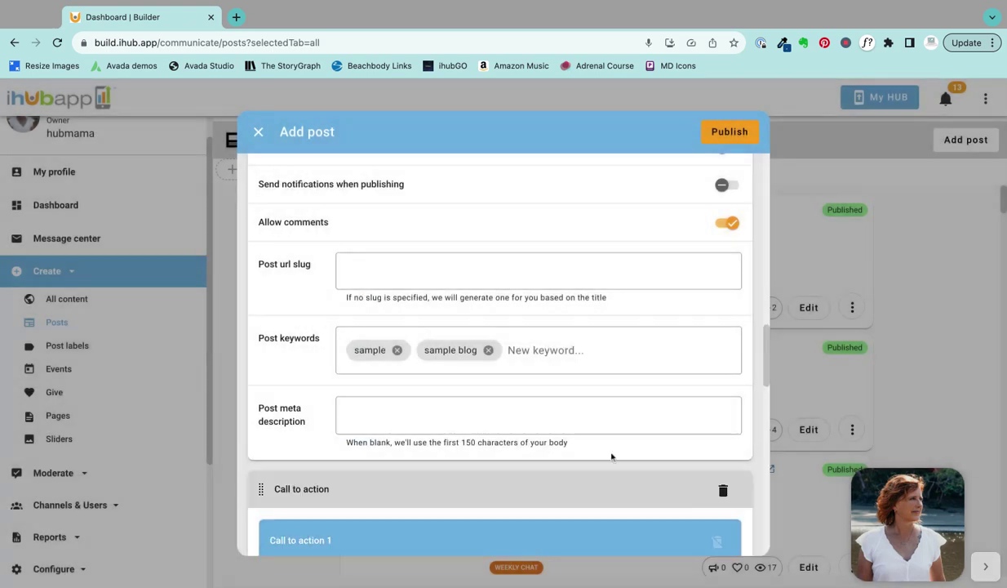
Step: Enter 'Click GET STARTED to schedule a complimentary consultation!' as the call to action description
scroll(581, 406, "down", 2)
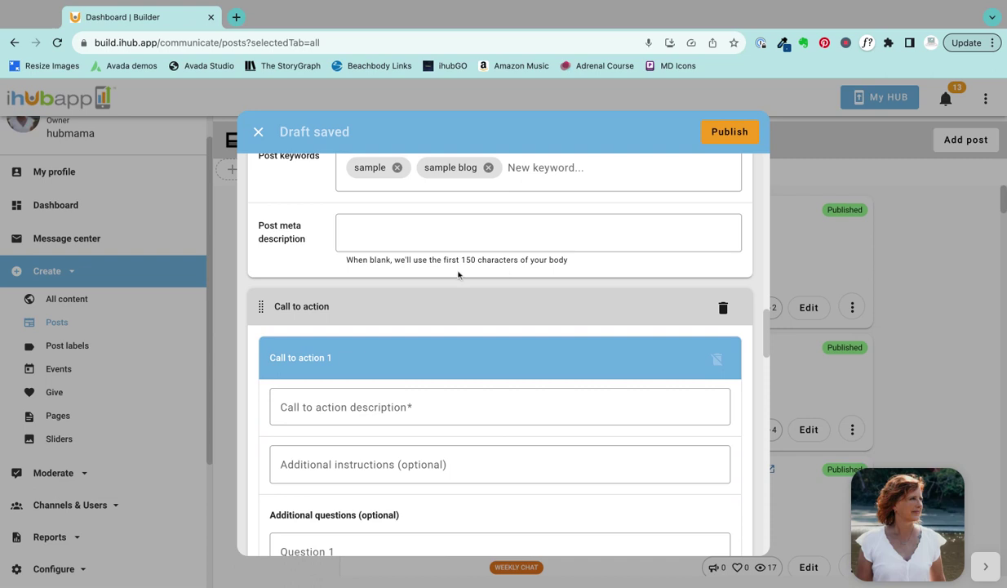
scroll(459, 275, "down", 1)
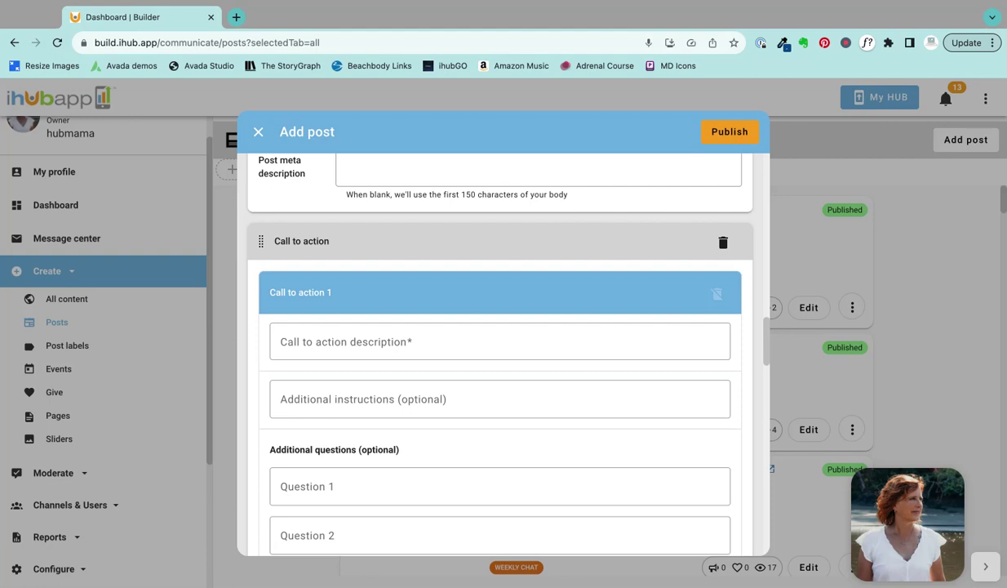
left_click(304, 341)
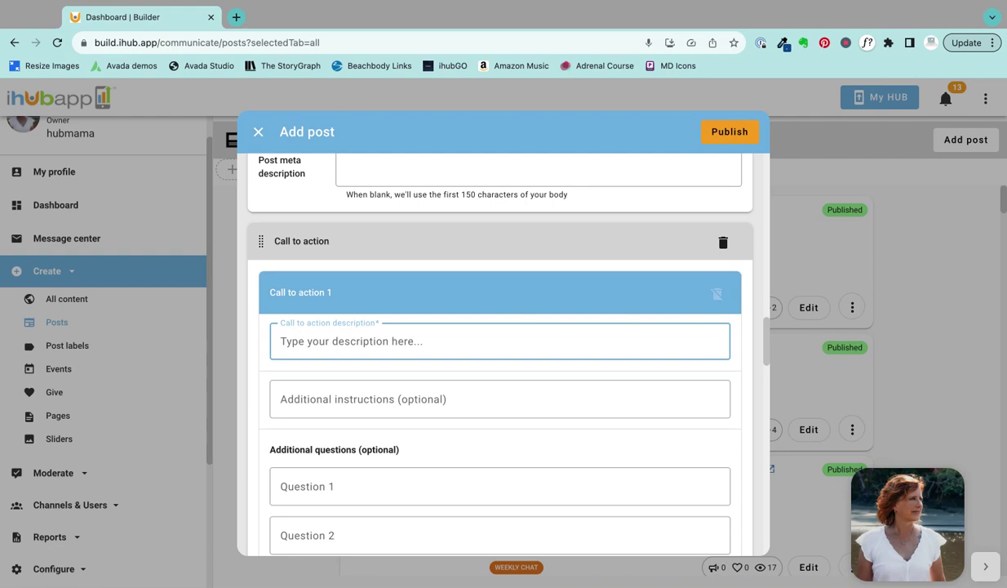
type("Click")
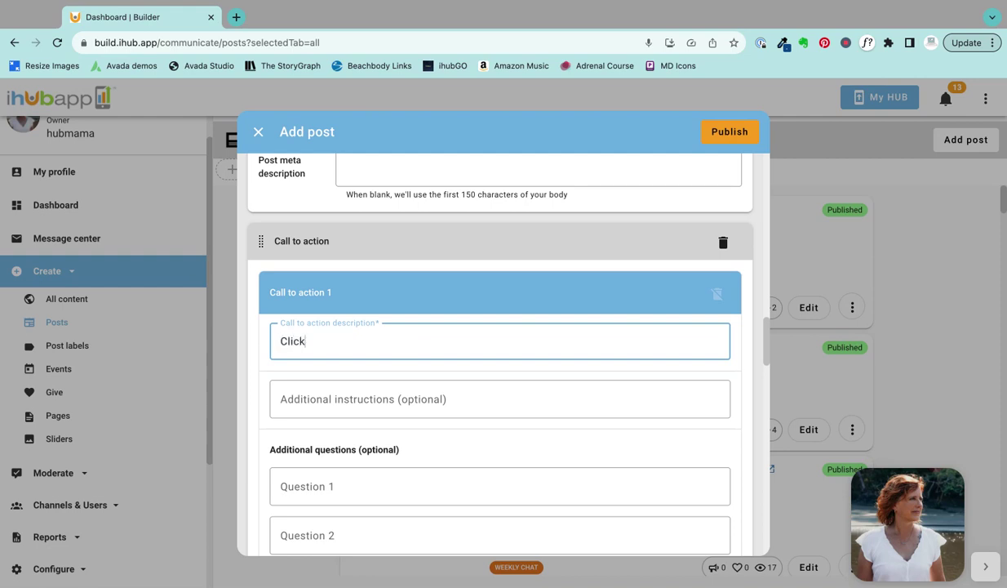
type(" GET STARTED")
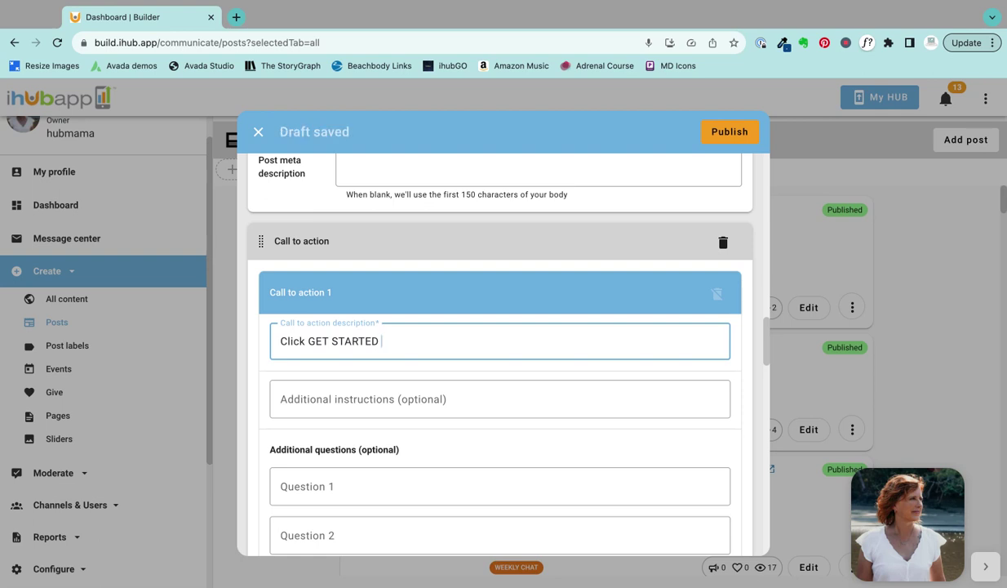
type(" to sch")
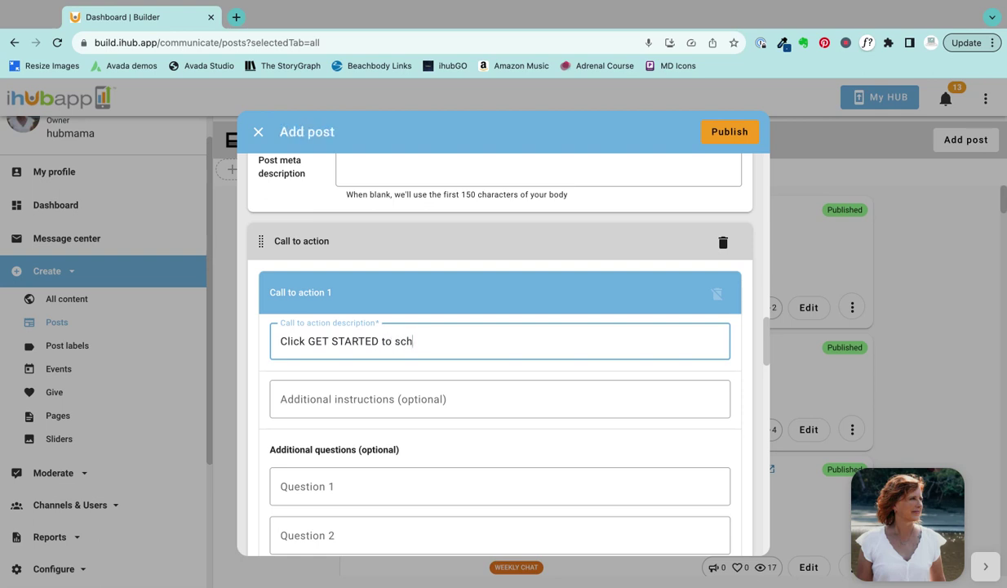
type("edule a complimen")
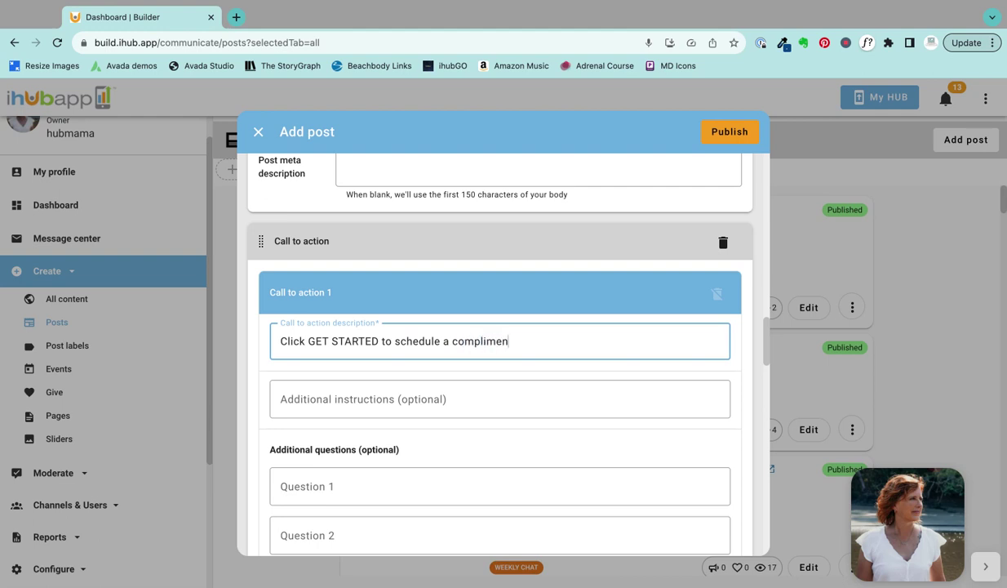
type("tary consultation")
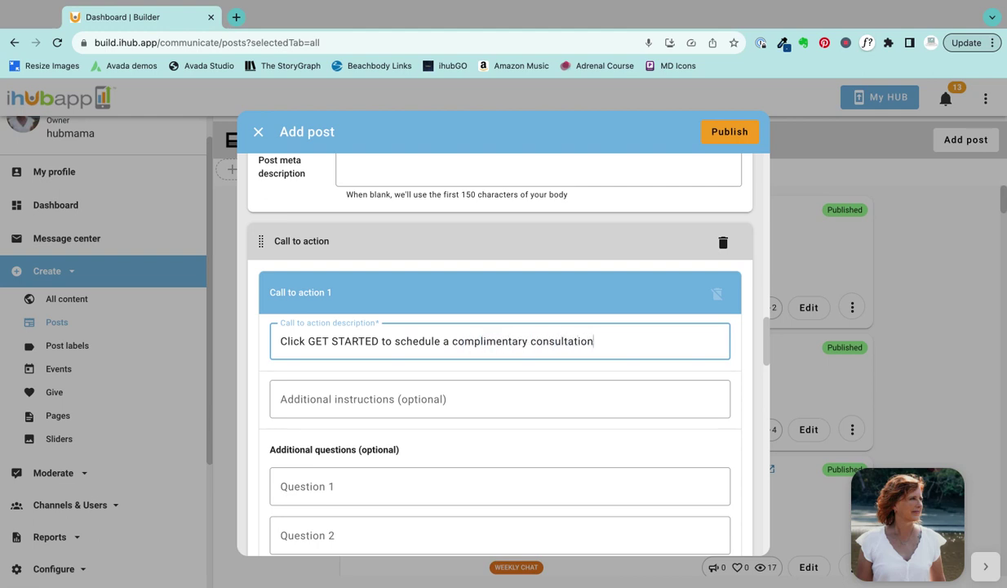
type("!")
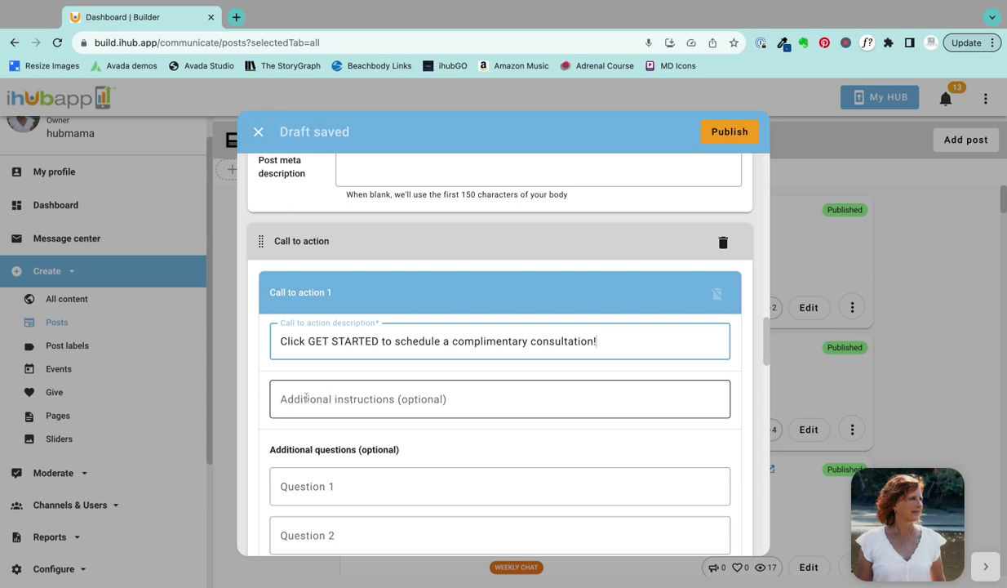
scroll(318, 387, "down", 3)
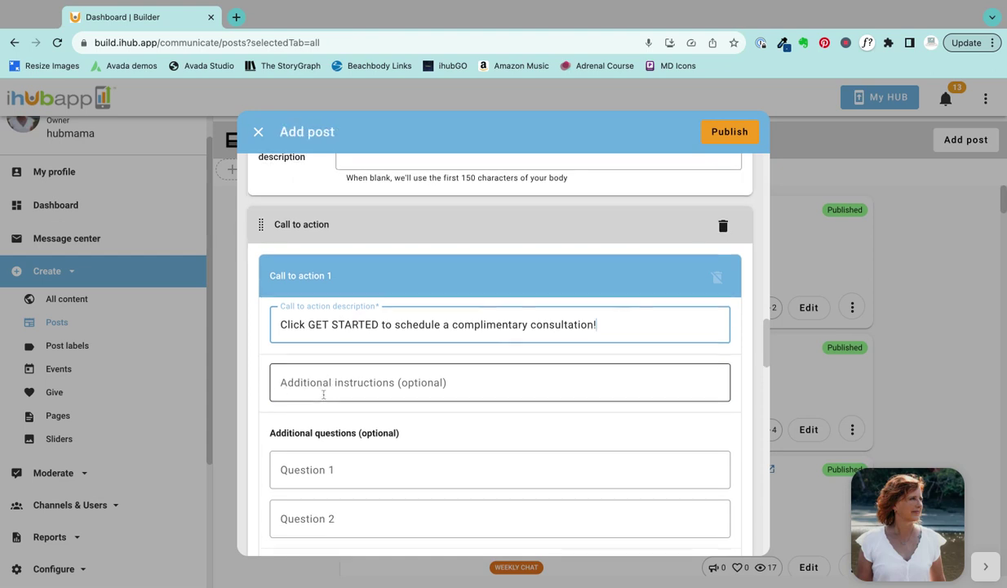
Step: Enter 'Let me know what day and time works for your consultation:' as Question 1
left_click(314, 408)
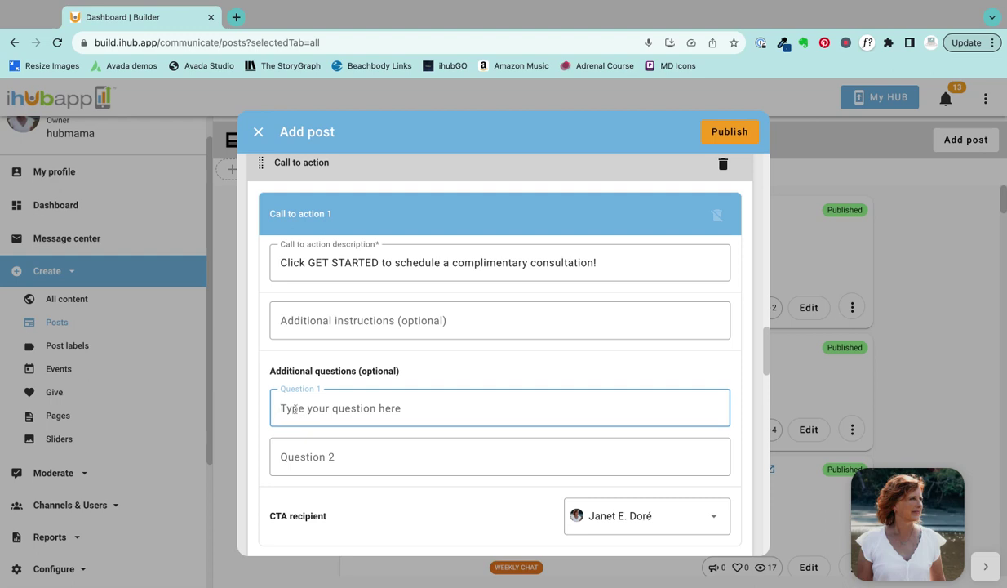
type("Let me know")
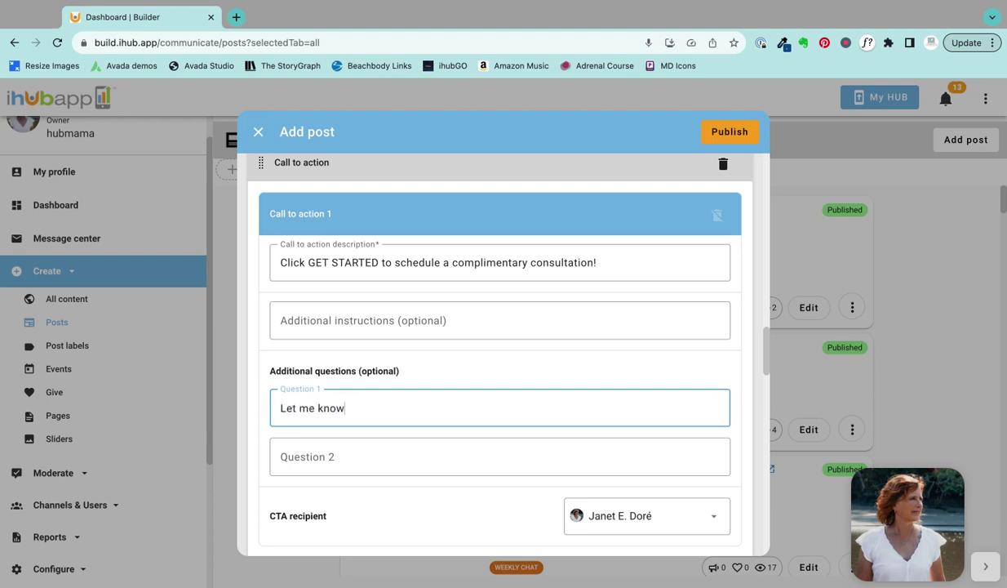
type(" what day and tim")
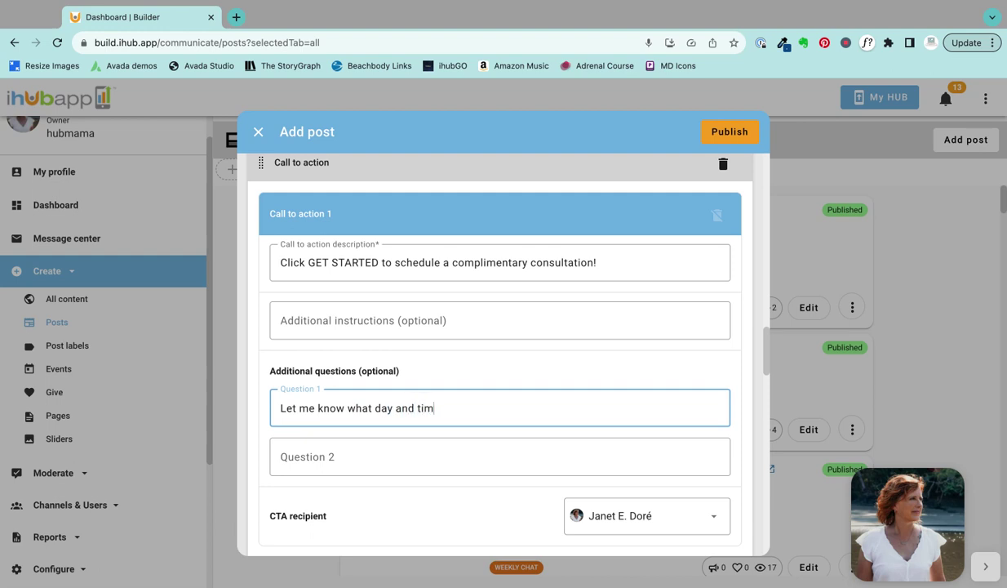
type("e works for your consultation")
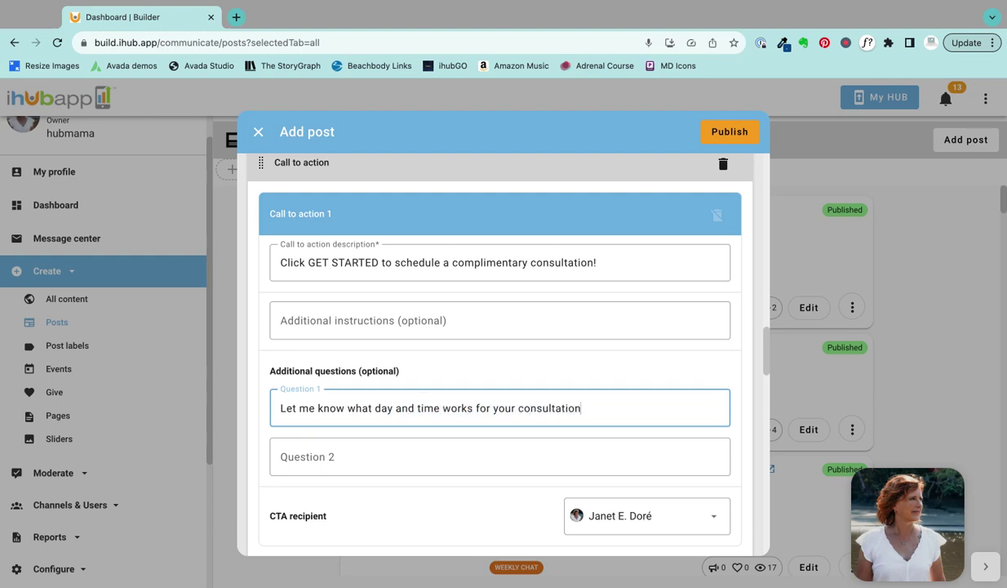
type(":")
scroll(377, 425, "down", 2)
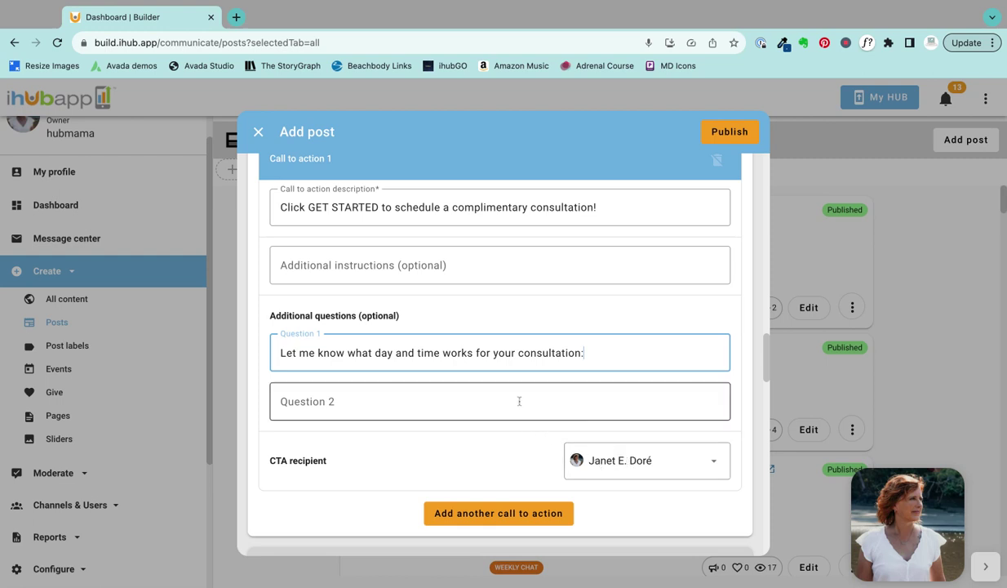
scroll(490, 394, "down", 5)
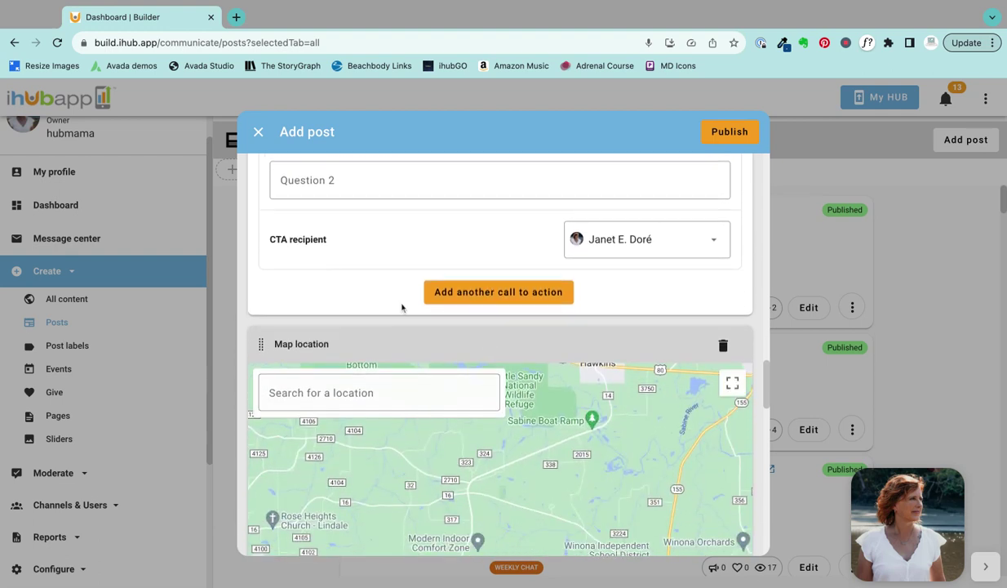
Step: Set the map location by searching the street address and choosing the San Diego suggestion
scroll(402, 308, "down", 1)
left_click(310, 363)
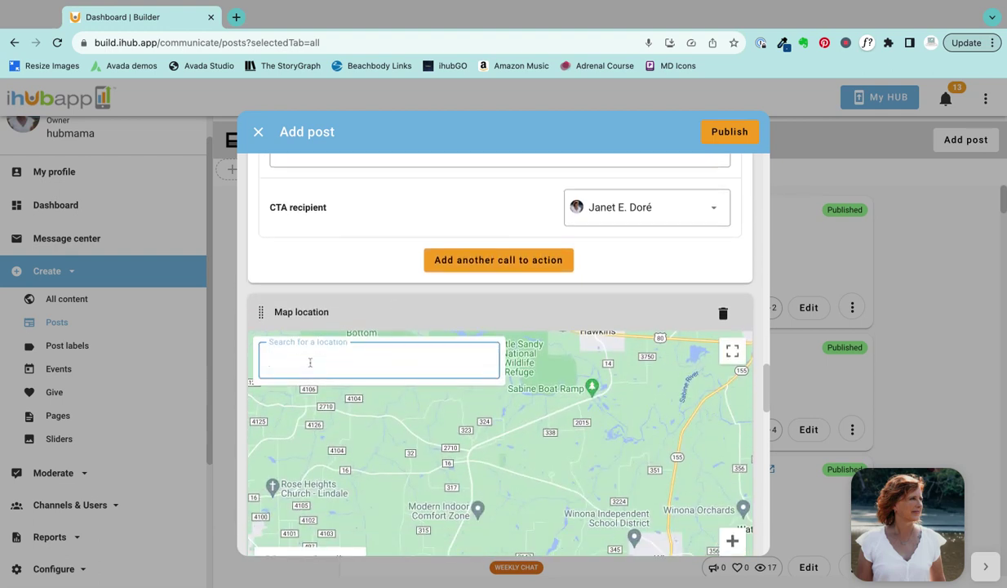
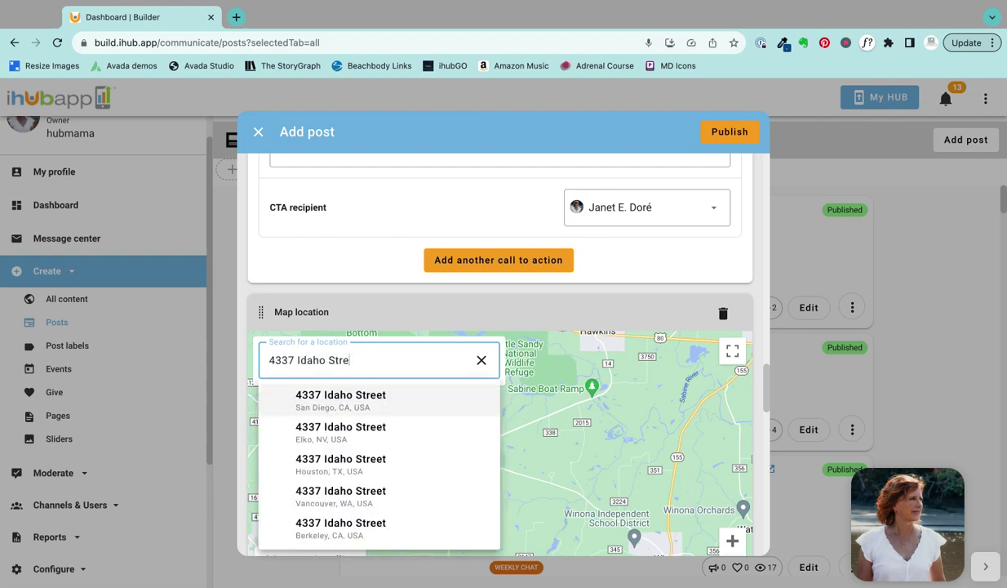
left_click(340, 407)
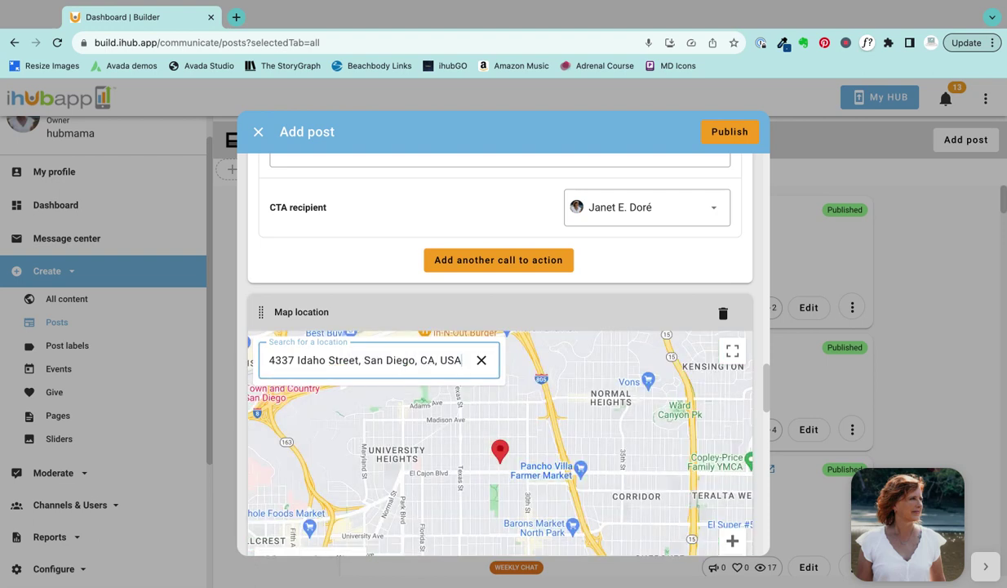
scroll(423, 427, "down", 2)
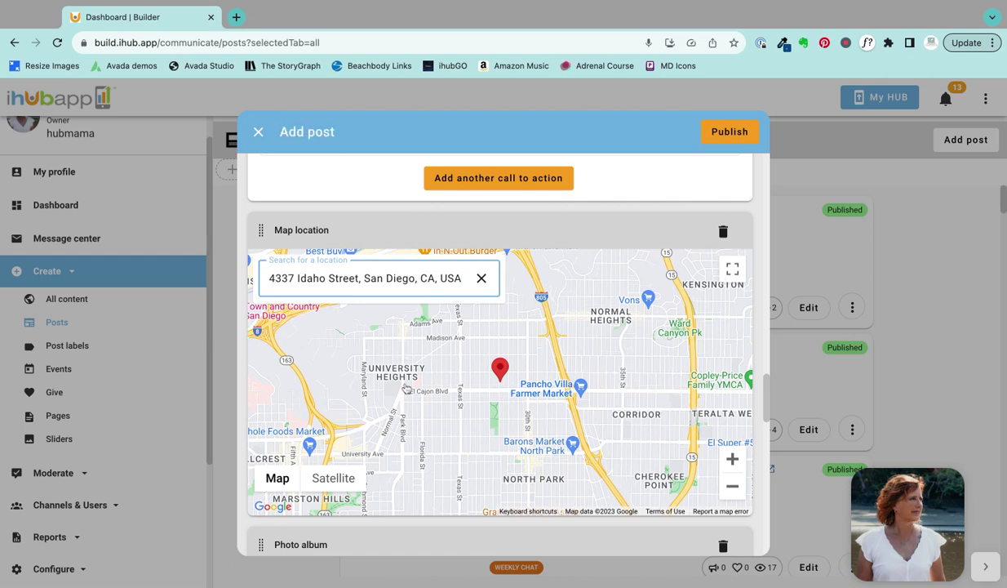
scroll(406, 389, "down", 5)
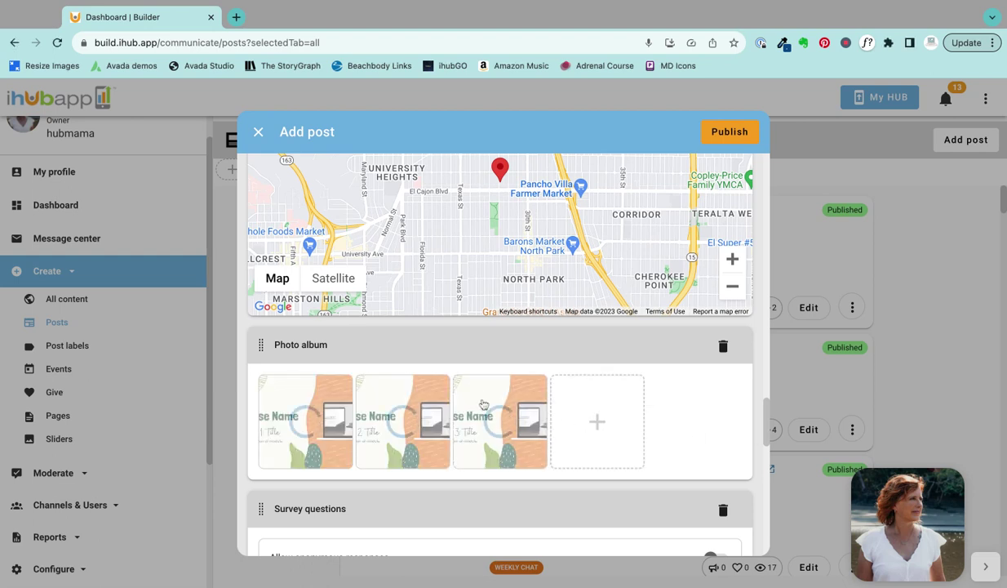
scroll(471, 376, "down", 1)
scroll(471, 376, "down", 2)
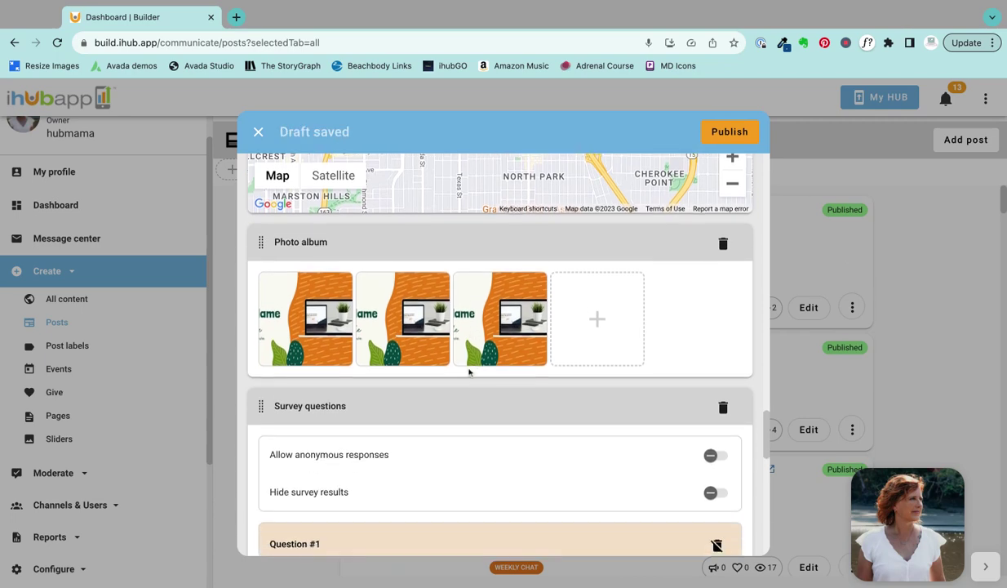
scroll(454, 330, "down", 1)
scroll(455, 330, "down", 1)
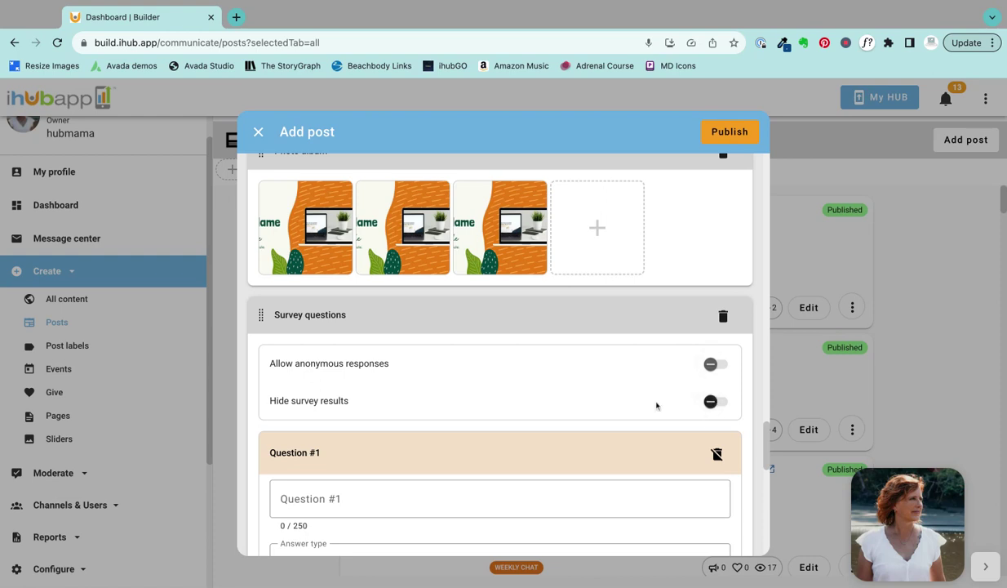
scroll(383, 400, "down", 3)
Step: Enter survey question 'What is your favorite color?' with a Multiple choice answer type
left_click(371, 395)
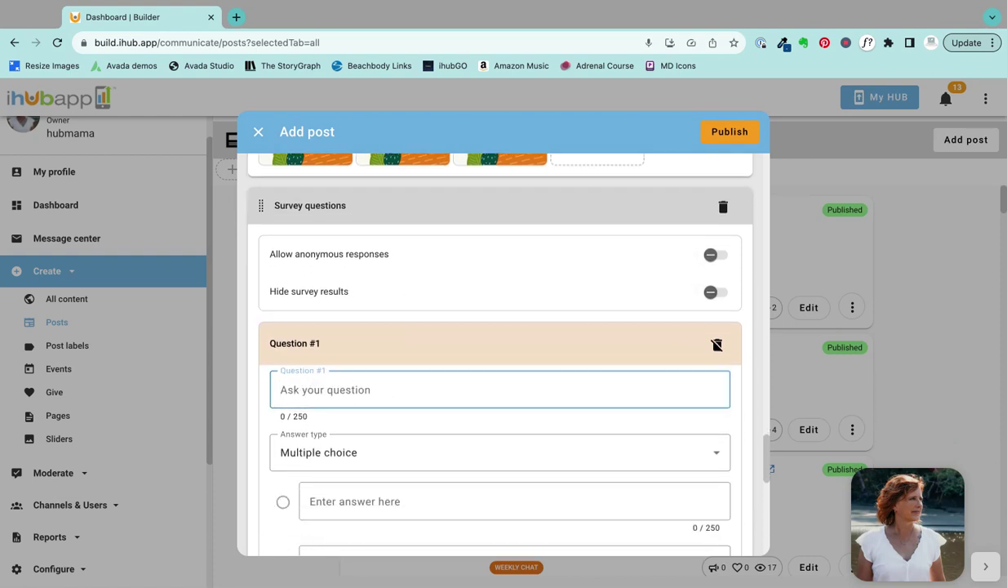
type("What is your favorite color?")
scroll(341, 383, "down", 1)
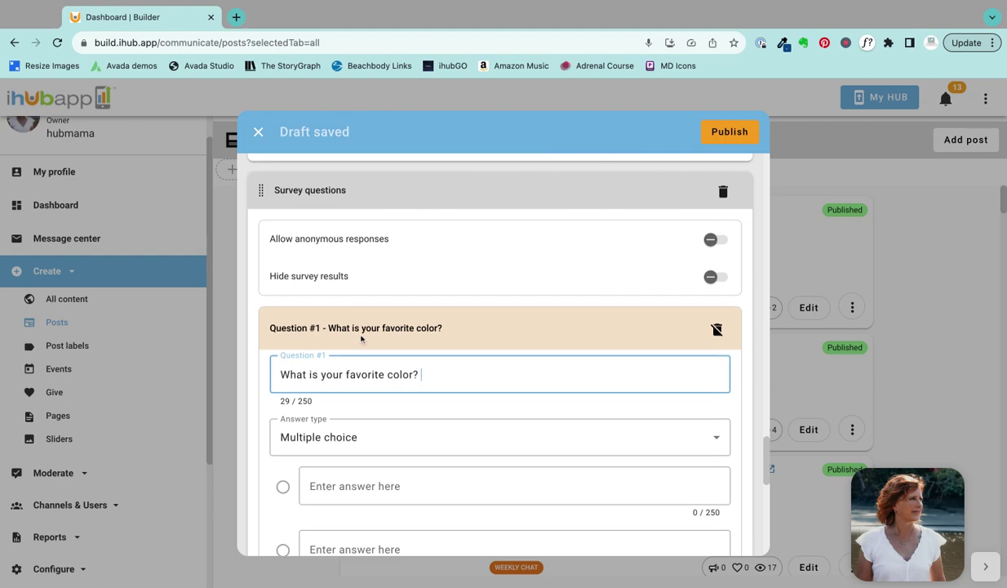
left_click(344, 416)
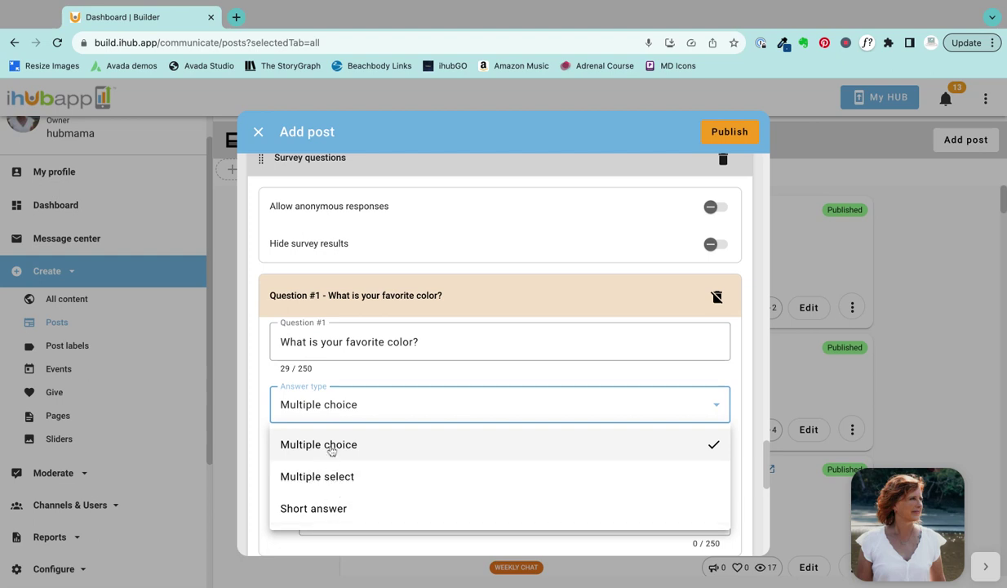
left_click(331, 451)
Step: Fill in the answer options Red, Yellow and Blue
left_click(315, 449)
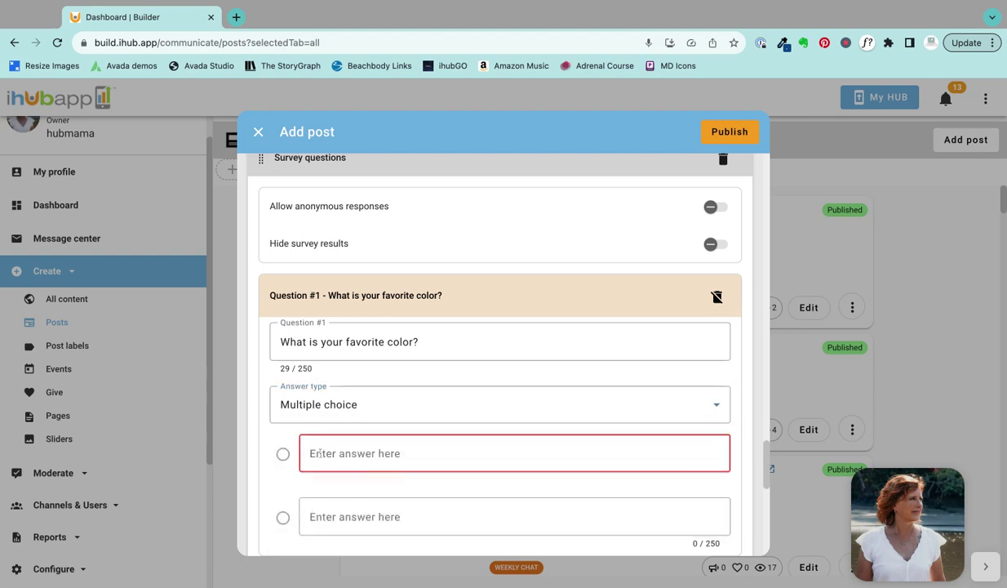
type("Red")
key("Tab")
type("Yellow")
scroll(367, 404, "down", 2)
left_click(359, 465)
type("Blue")
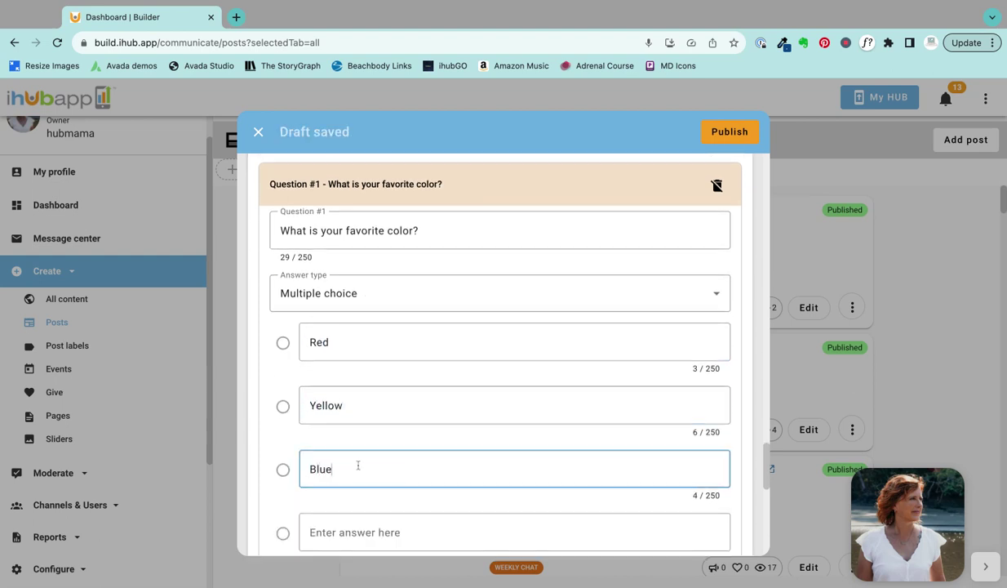
scroll(420, 382, "down", 3)
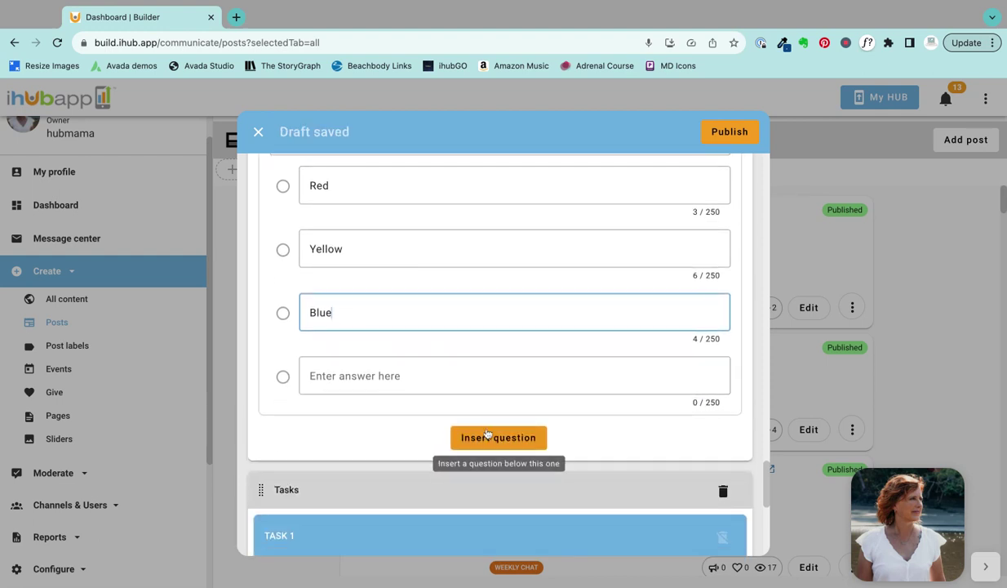
scroll(391, 416, "down", 2)
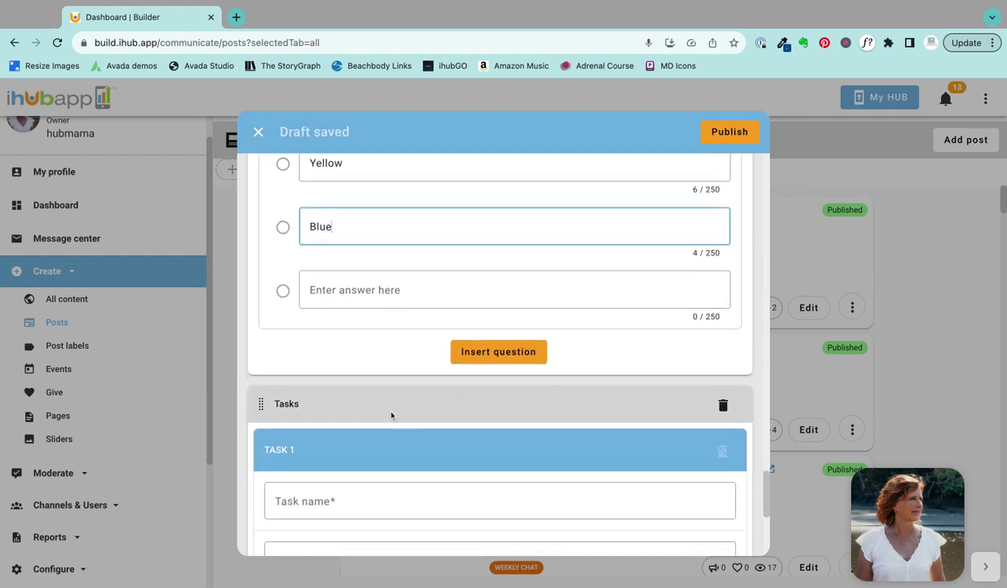
Step: Name Task 1 'We are looking for speakers for our 2024 conference! Sign up if you are interested'
scroll(360, 395, "down", 2)
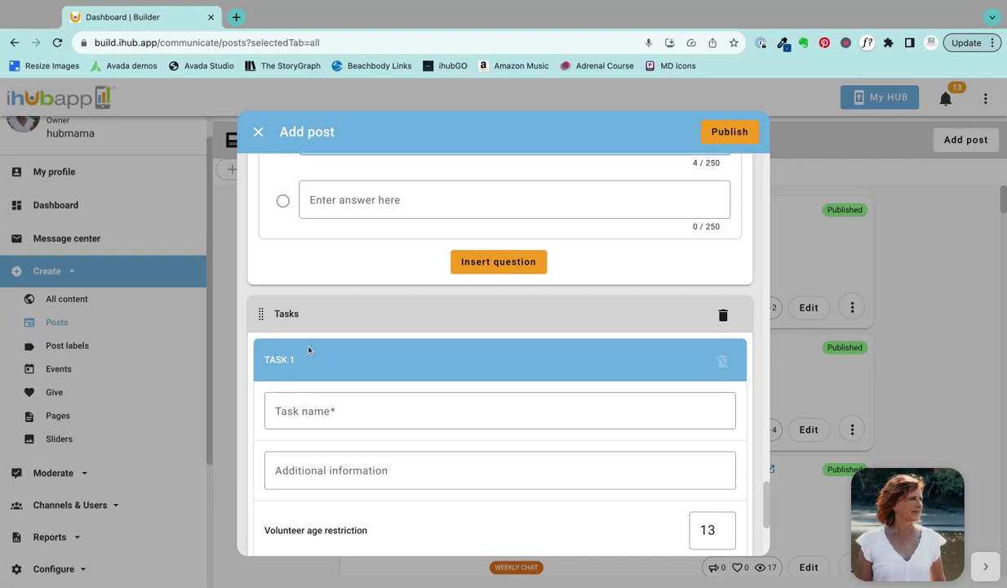
left_click(288, 411)
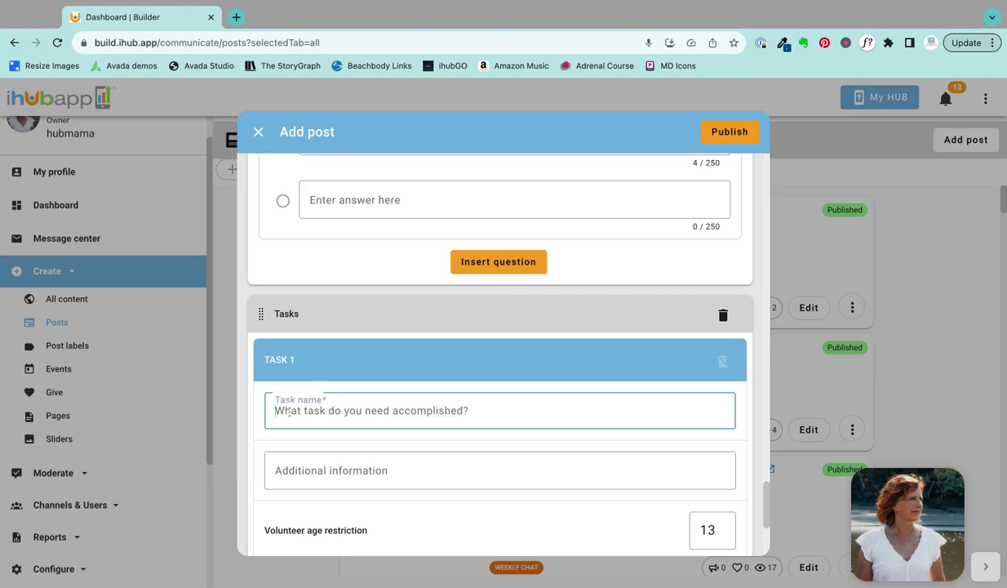
type("We ar")
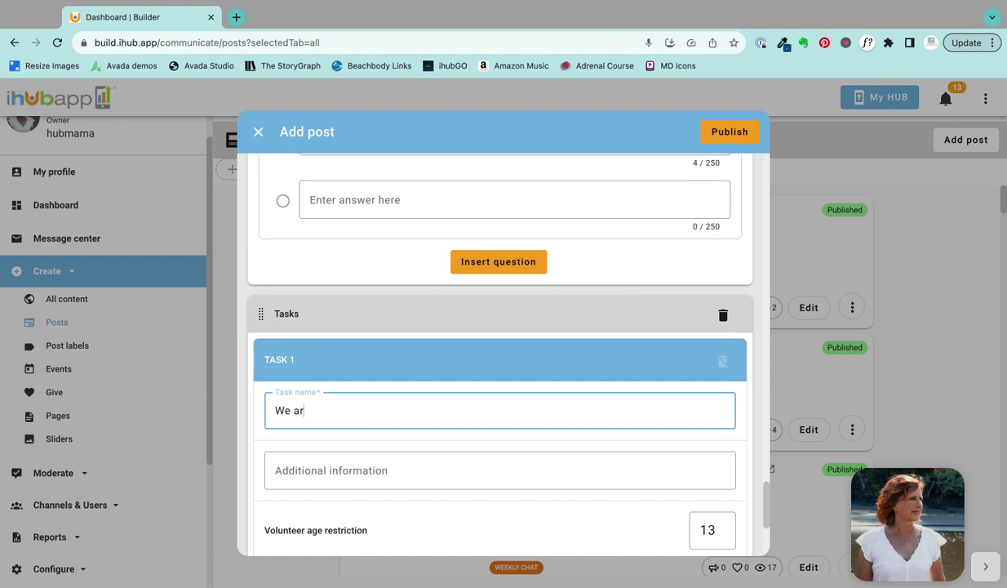
type("e looking for speakers for o")
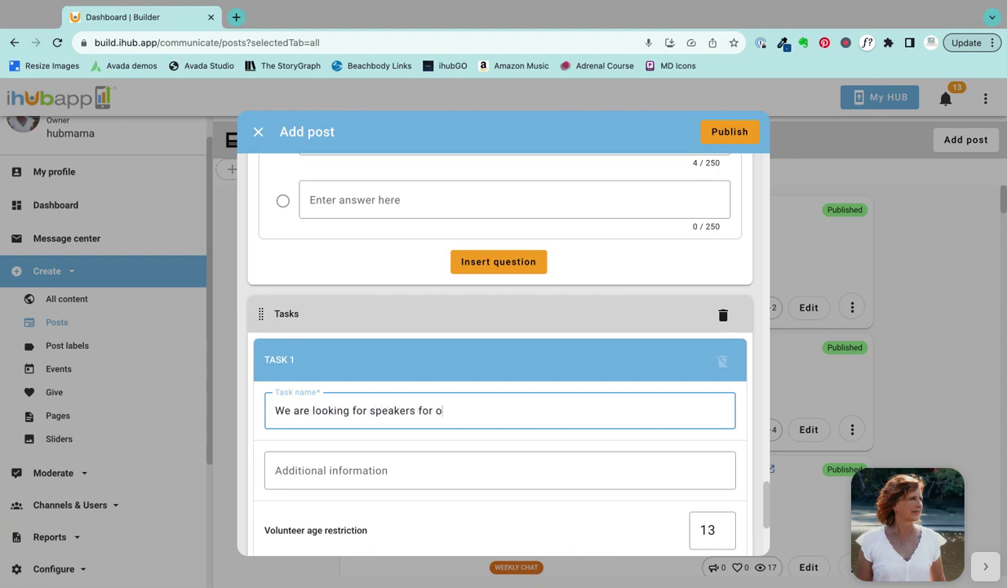
type("ur 2024 conference")
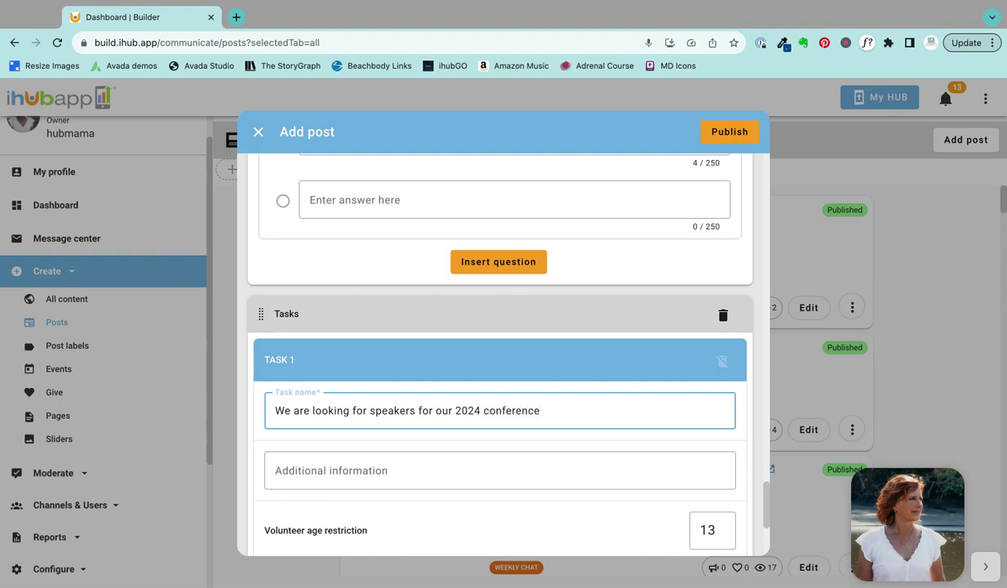
type("! Click GET")
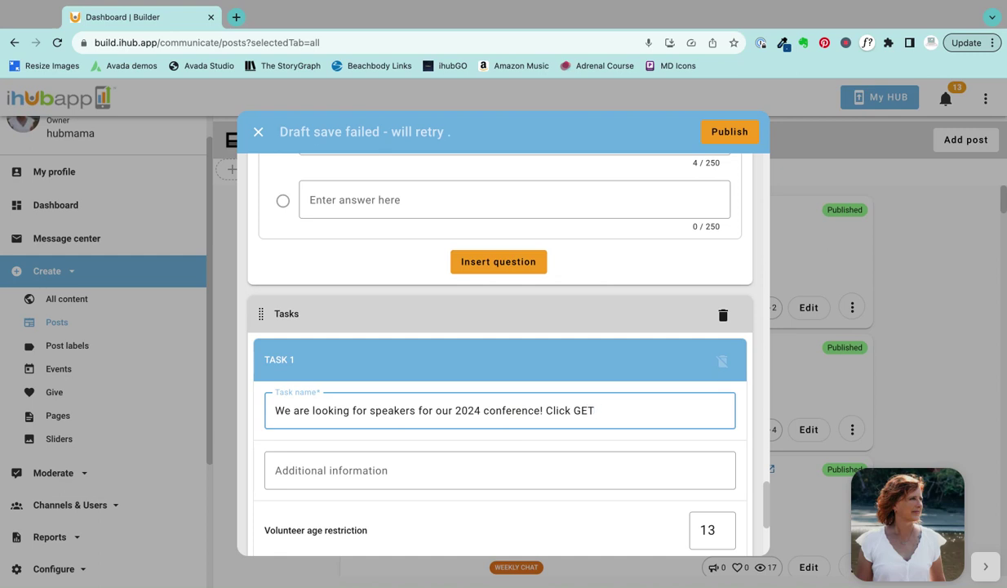
type("!")
key("BackSpace")
key("BackSpace")
key("BackSpace")
key("BackSpace")
key("BackSpace")
key("BackSpace")
key("BackSpace")
key("BackSpace")
key("BackSpace")
key("BackSpace")
type("Sign up ")
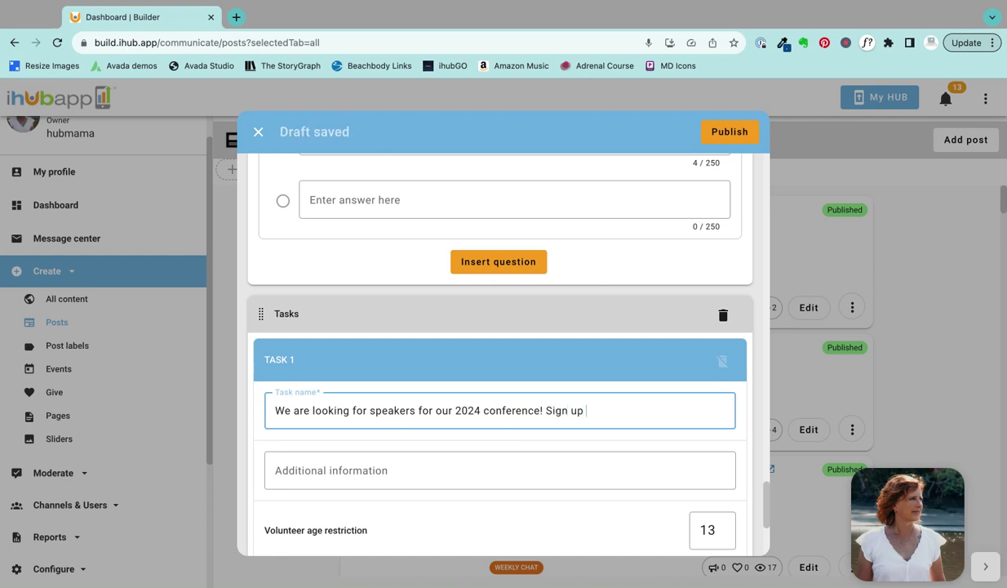
type("if you are interested.")
left_click(299, 470)
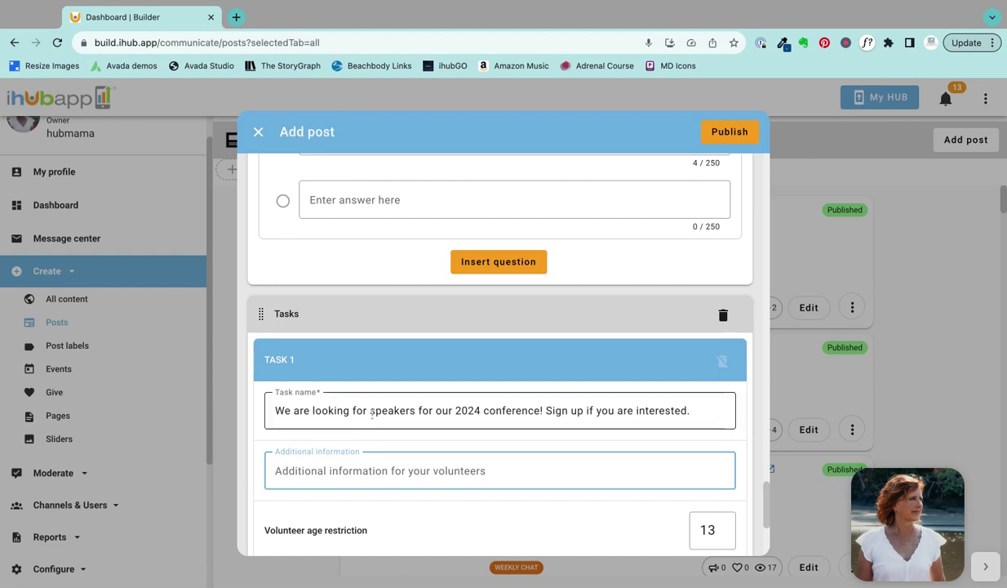
scroll(478, 397, "down", 3)
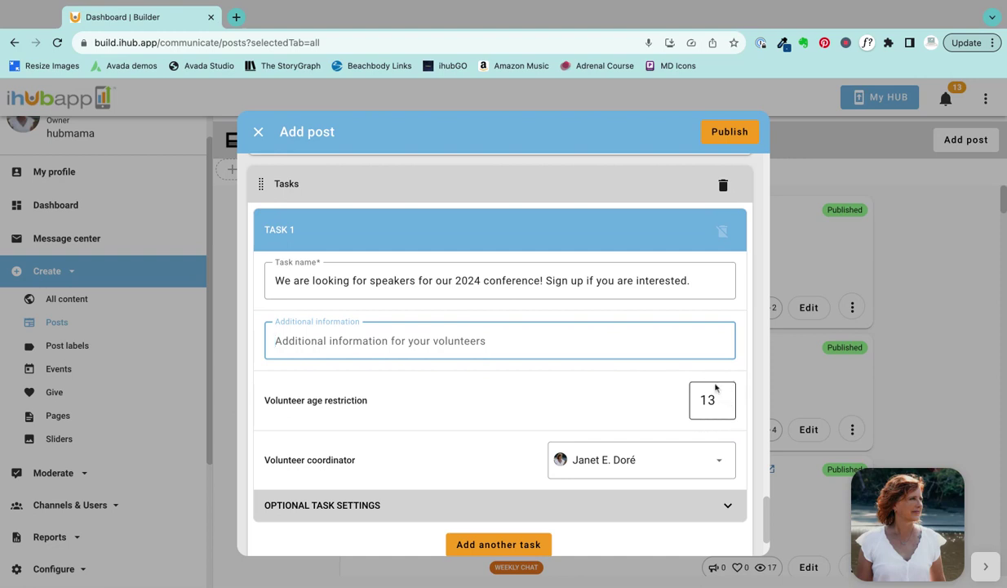
scroll(579, 395, "down", 1)
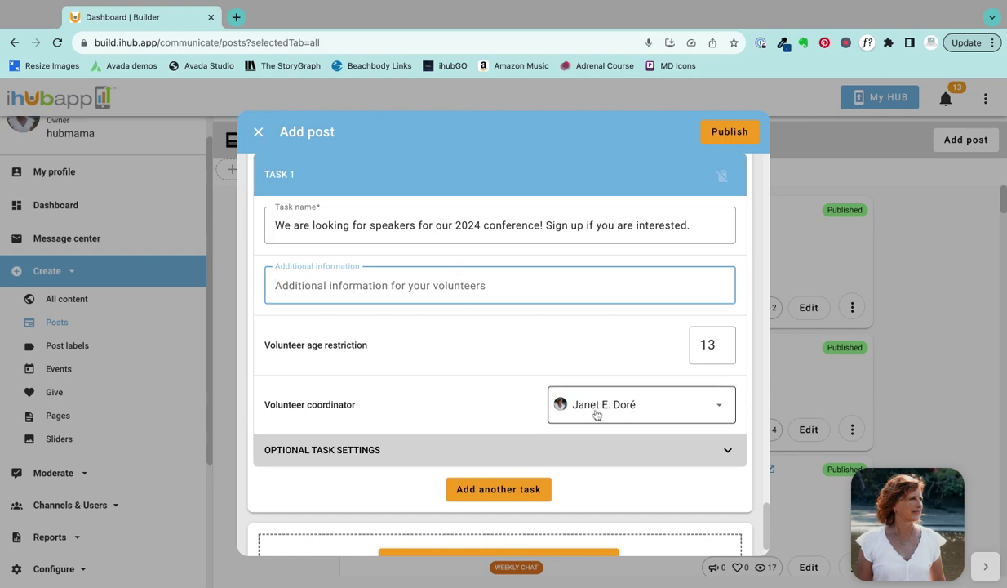
scroll(449, 358, "down", 2)
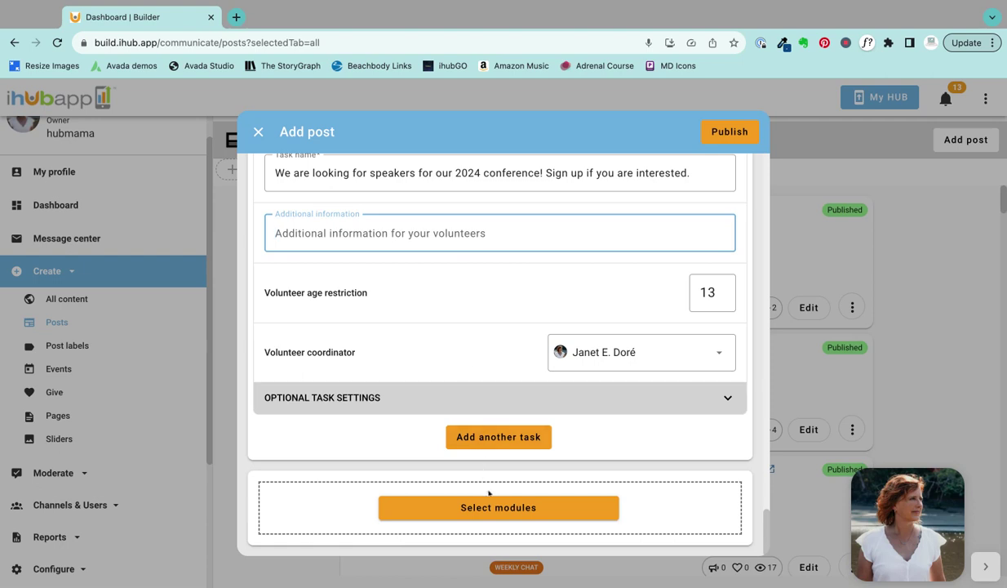
Step: Turn 'voluptatem' in the body's first paragraph into the hashtag '#voluptatem'
scroll(490, 490, "up", 5)
scroll(491, 497, "up", 7)
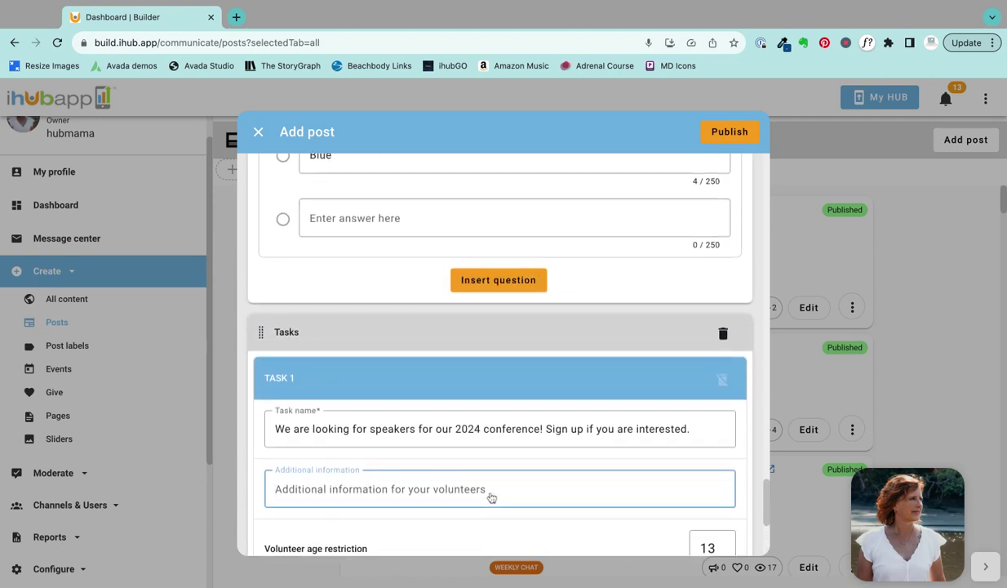
scroll(489, 467, "up", 16)
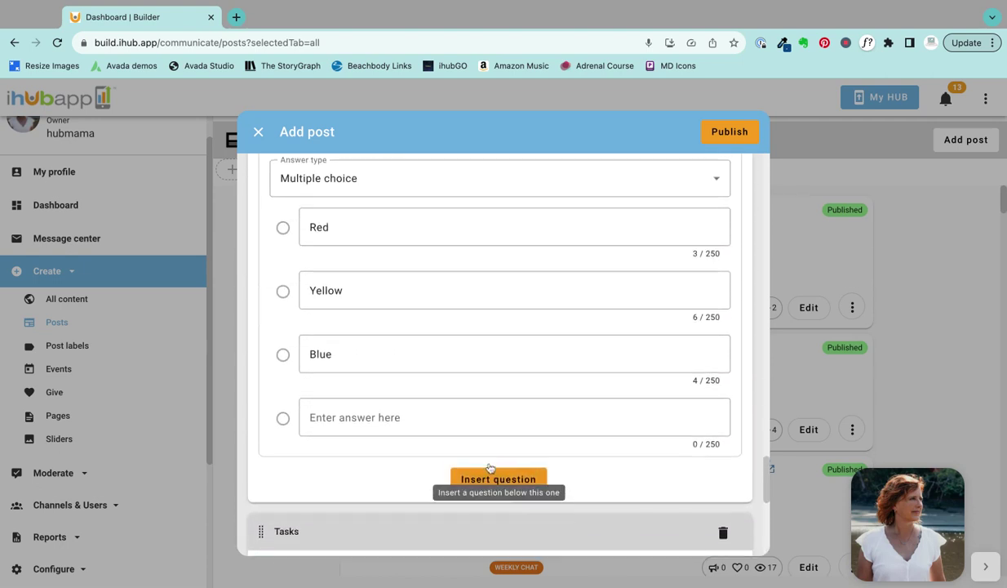
scroll(490, 467, "up", 20)
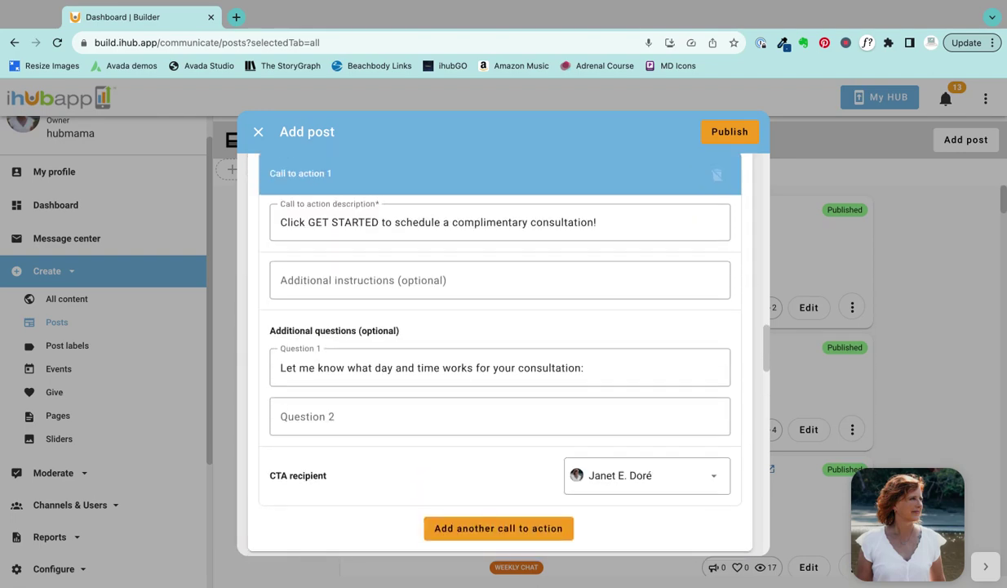
scroll(490, 467, "up", 10)
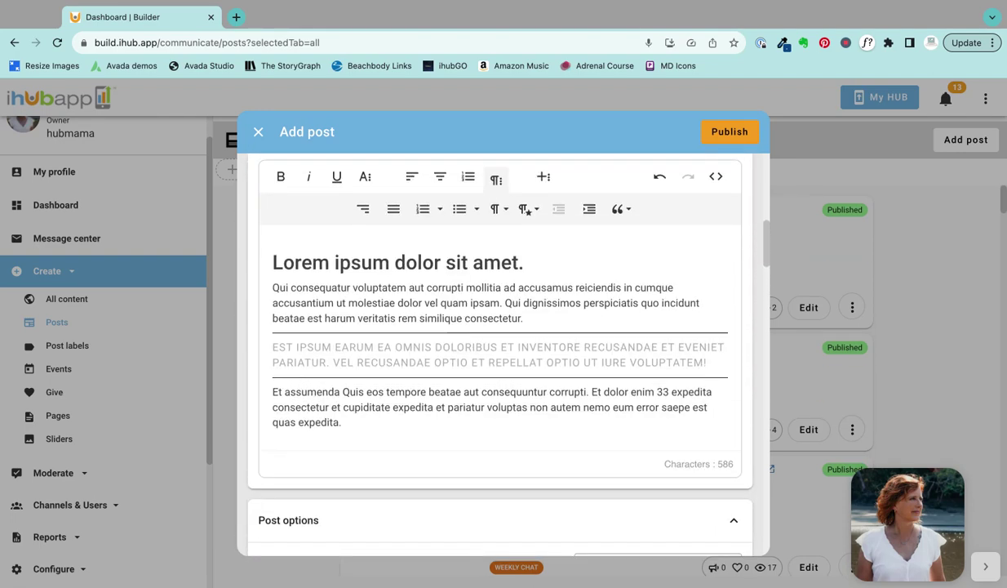
left_click(353, 287)
type("#")
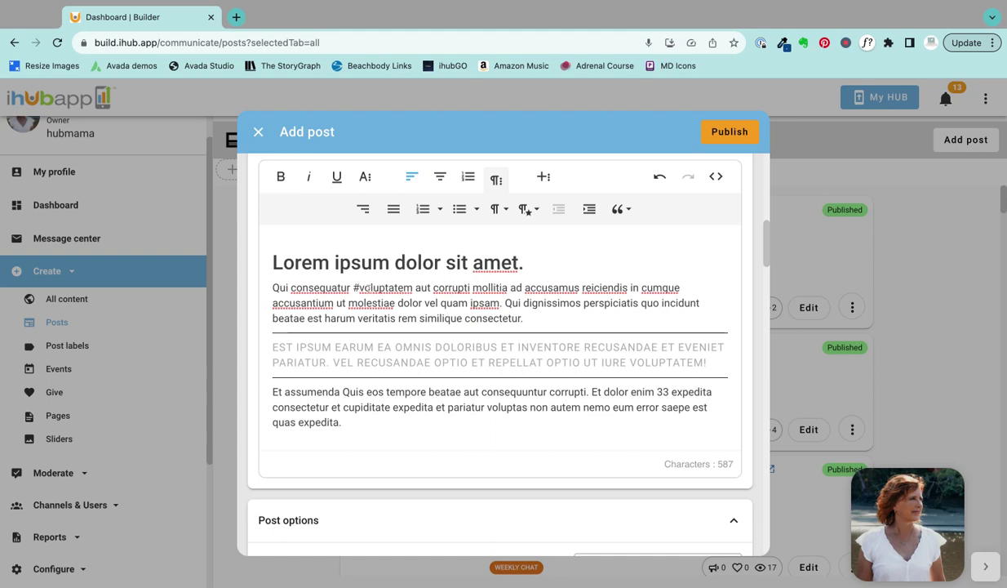
scroll(435, 349, "up", 5)
scroll(436, 349, "up", 2)
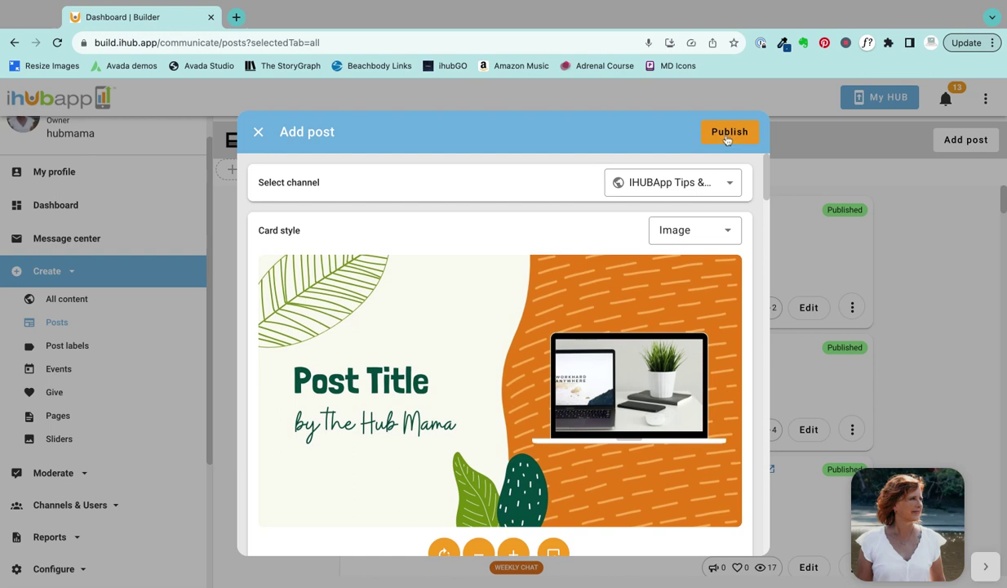
Step: Check the publish channel list, leaving the selected channel unchanged
scroll(508, 283, "down", 3)
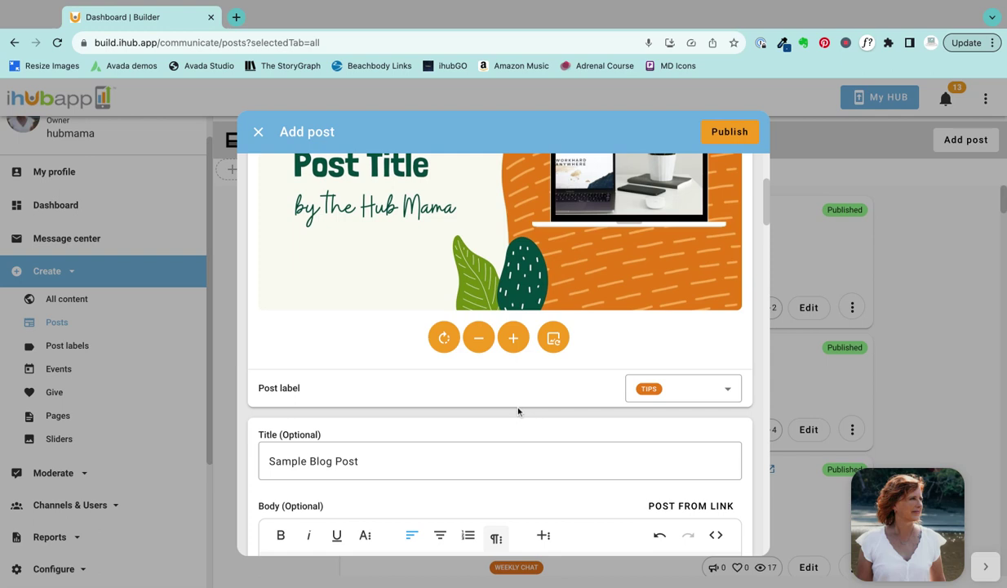
scroll(510, 415, "up", 5)
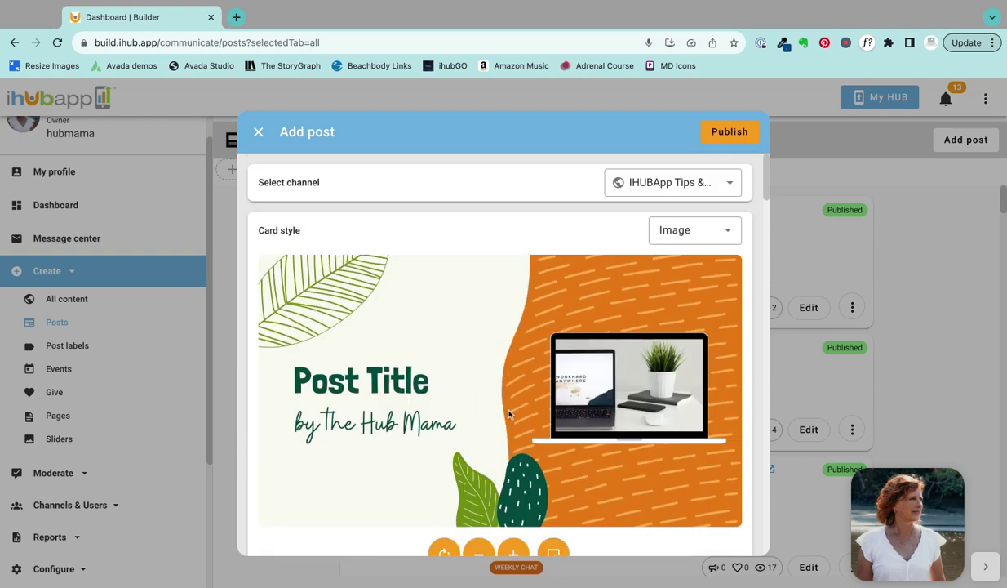
left_click(729, 188)
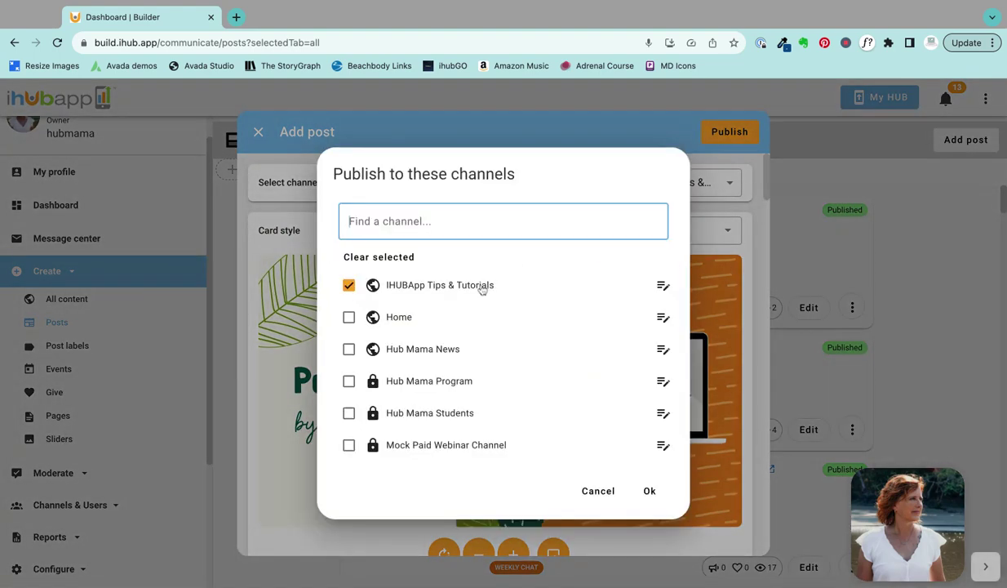
left_click(602, 492)
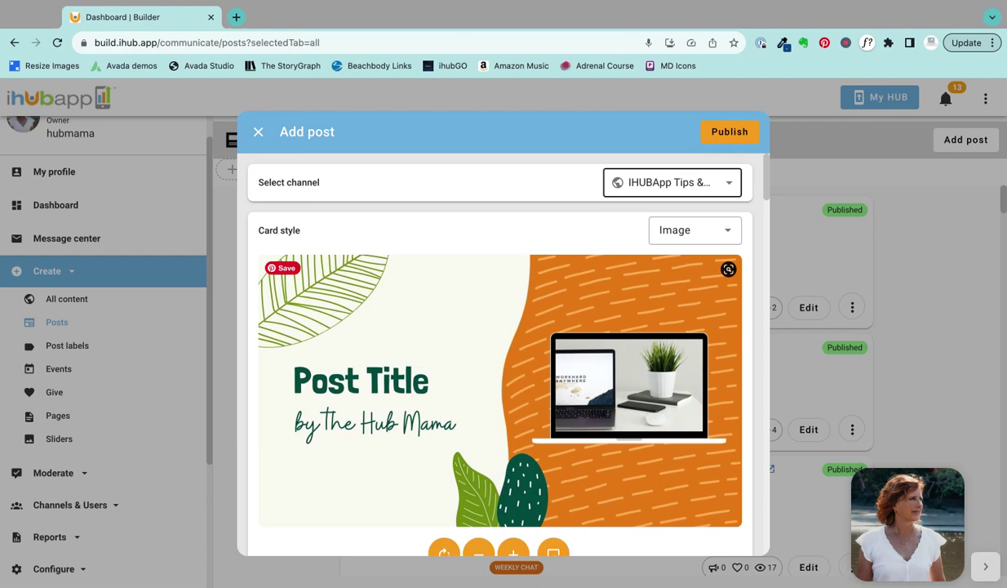
Step: Review the finished body and the post options with their empty publish and expire dates
scroll(499, 342, "down", 15)
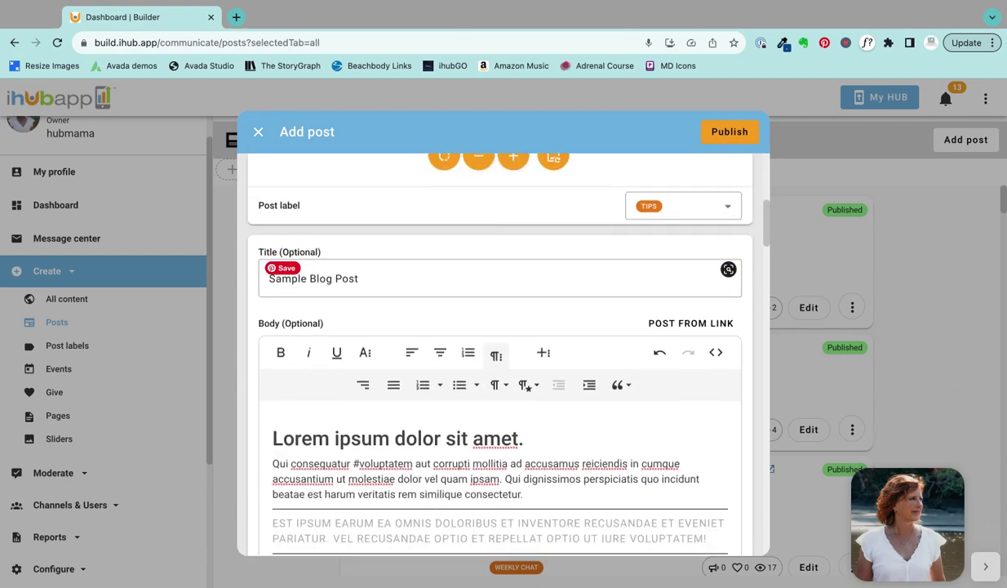
scroll(636, 281, "down", 2)
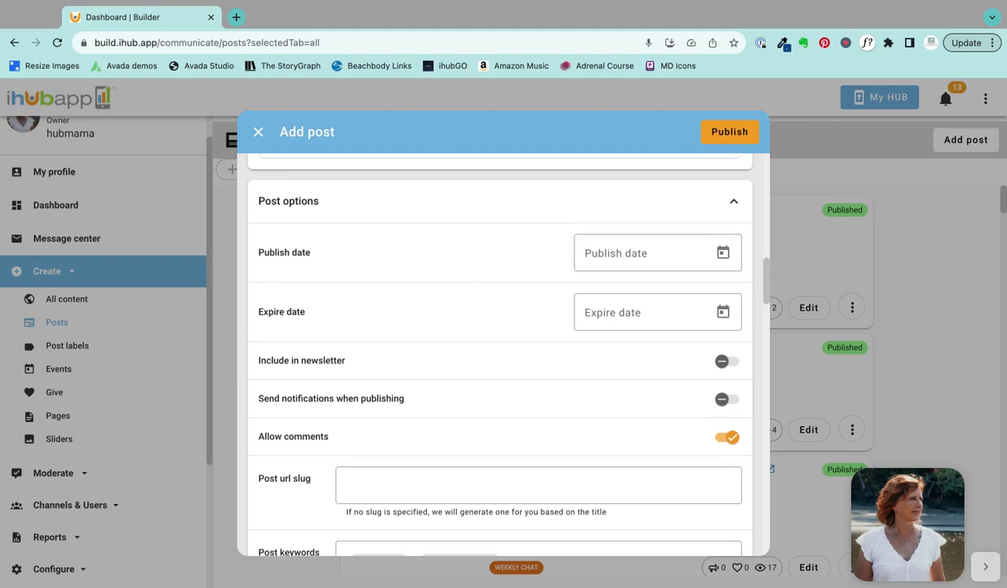
scroll(475, 297, "up", 15)
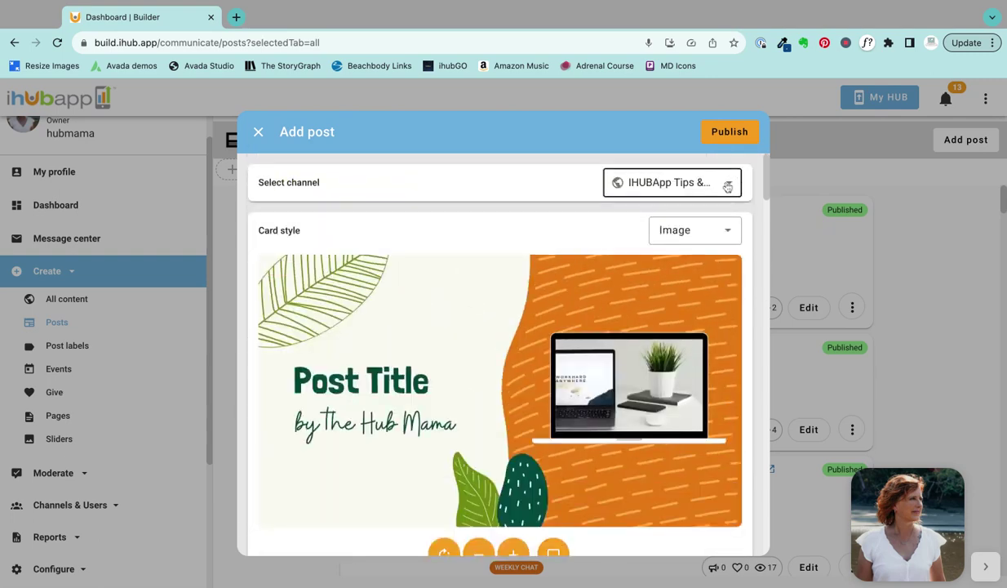
scroll(493, 295, "down", 5)
scroll(493, 296, "down", 5)
scroll(493, 296, "up", 10)
scroll(491, 282, "up", 3)
scroll(489, 272, "down", 1)
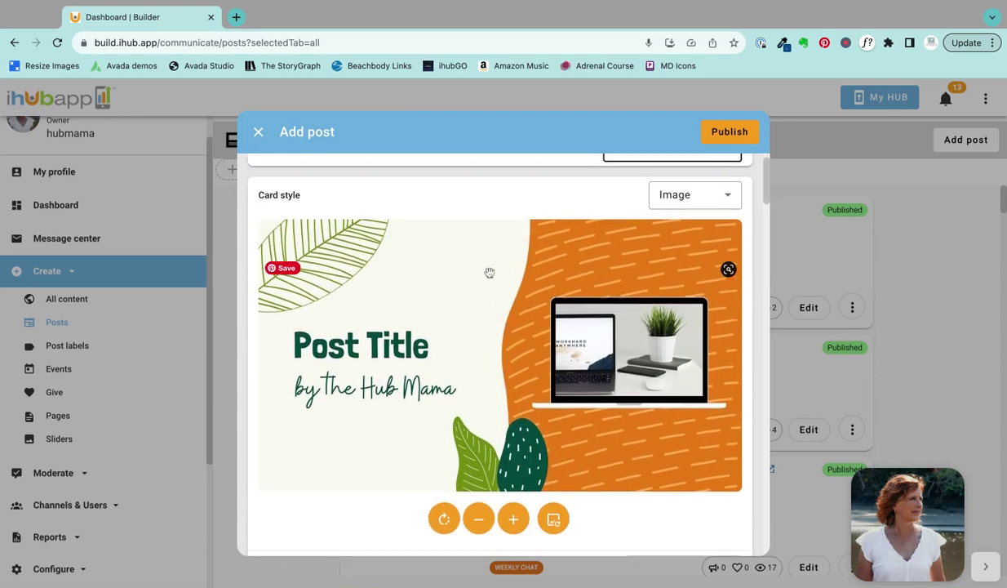
scroll(489, 273, "up", 1)
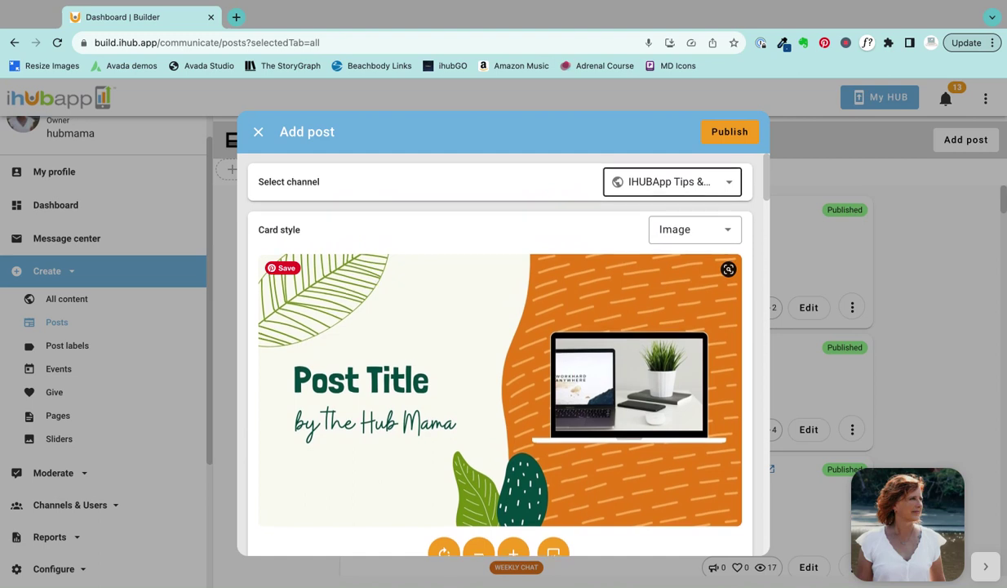
scroll(490, 276, "down", 5)
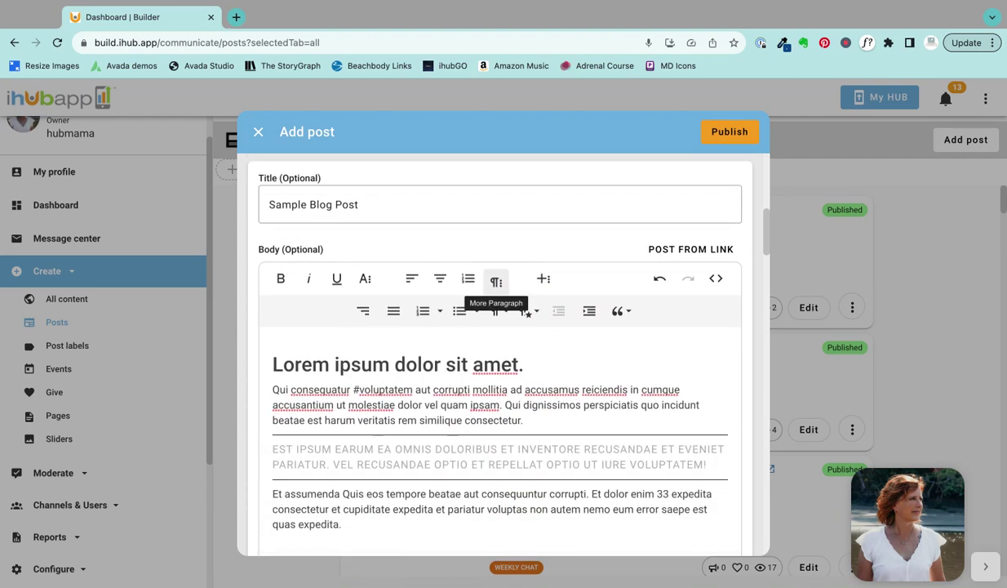
scroll(604, 326, "down", 3)
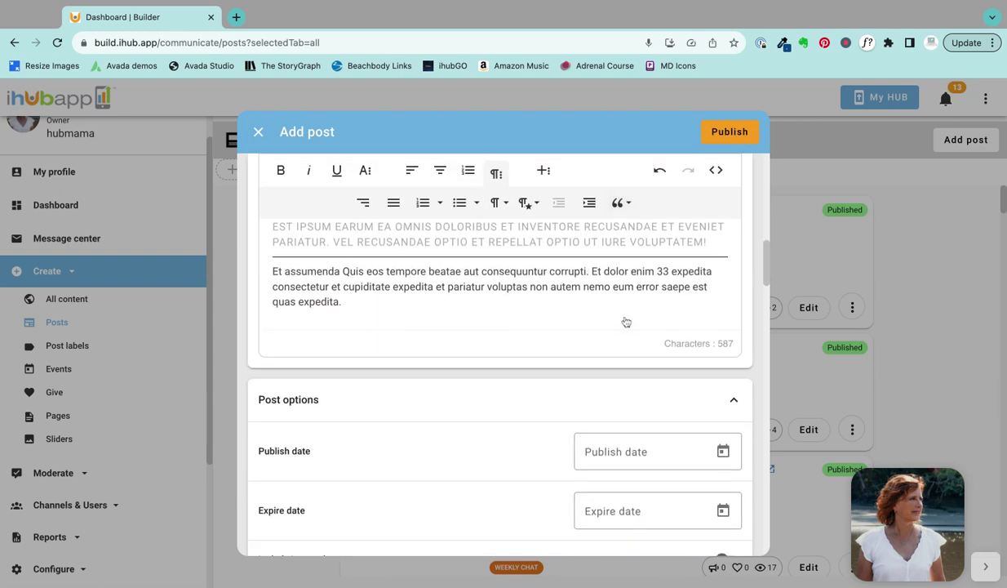
left_click(616, 452)
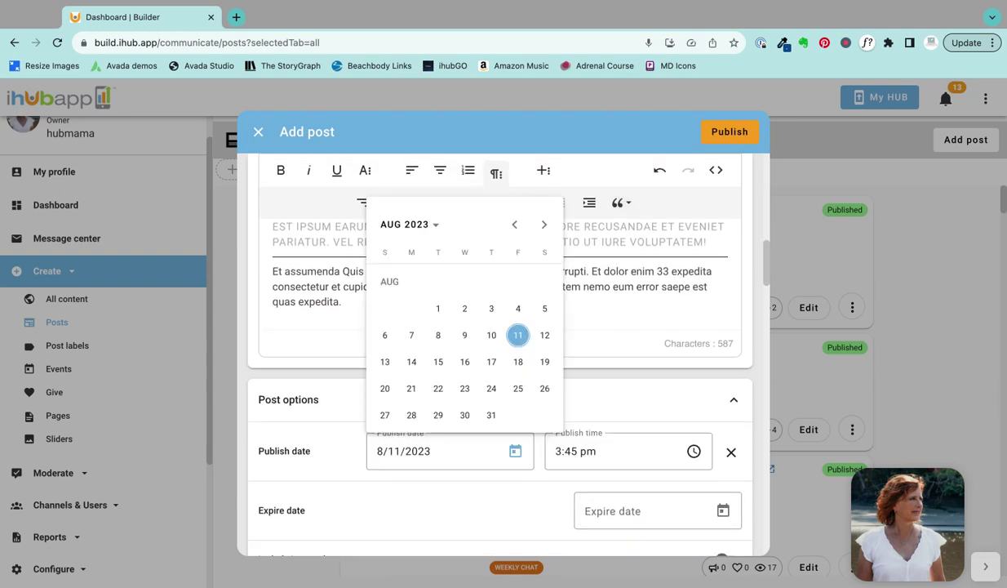
left_click(618, 400)
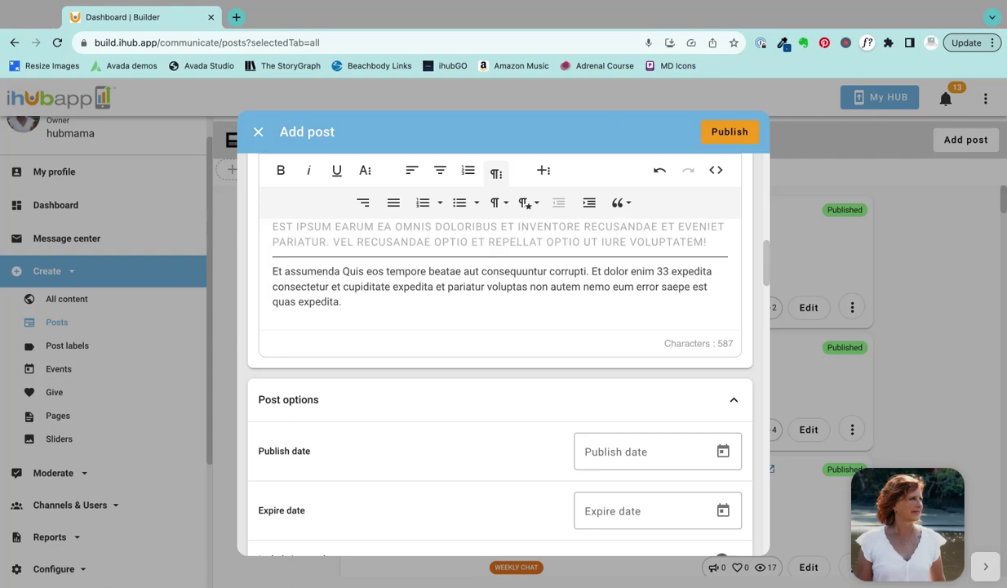
scroll(596, 235, "up", 10)
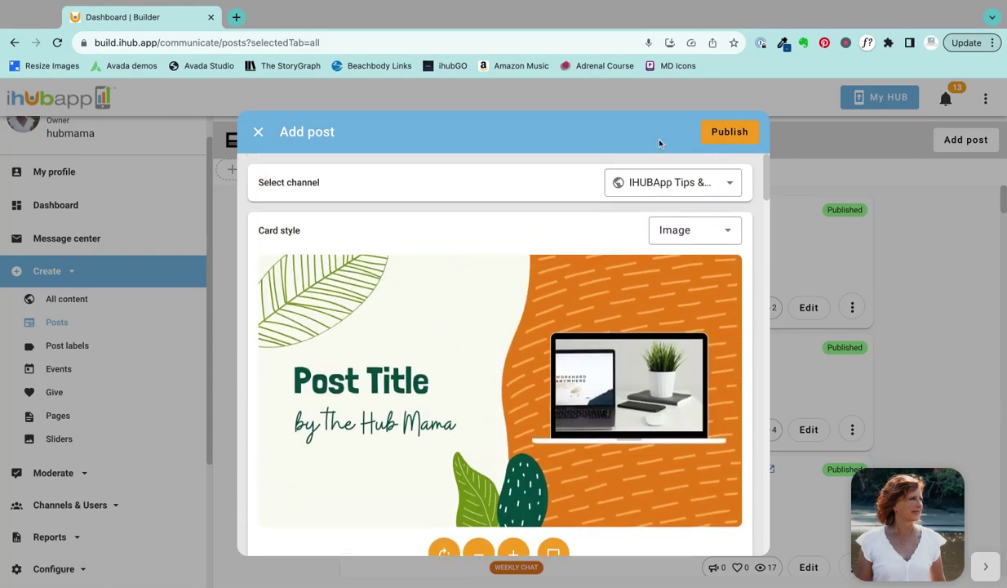
Step: Publish Sample Blog Post and open it live from the Posts list
left_click(716, 133)
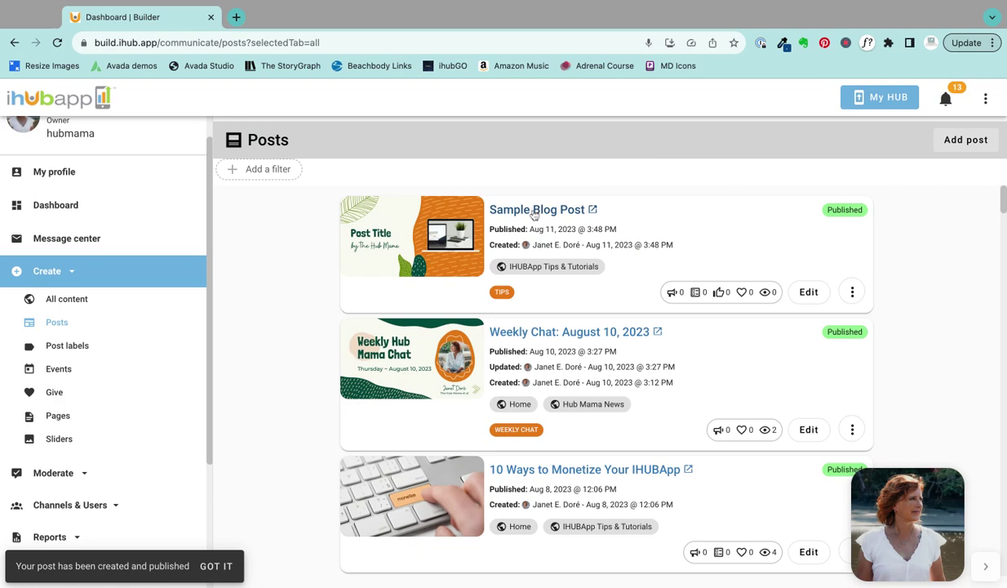
left_click(534, 212)
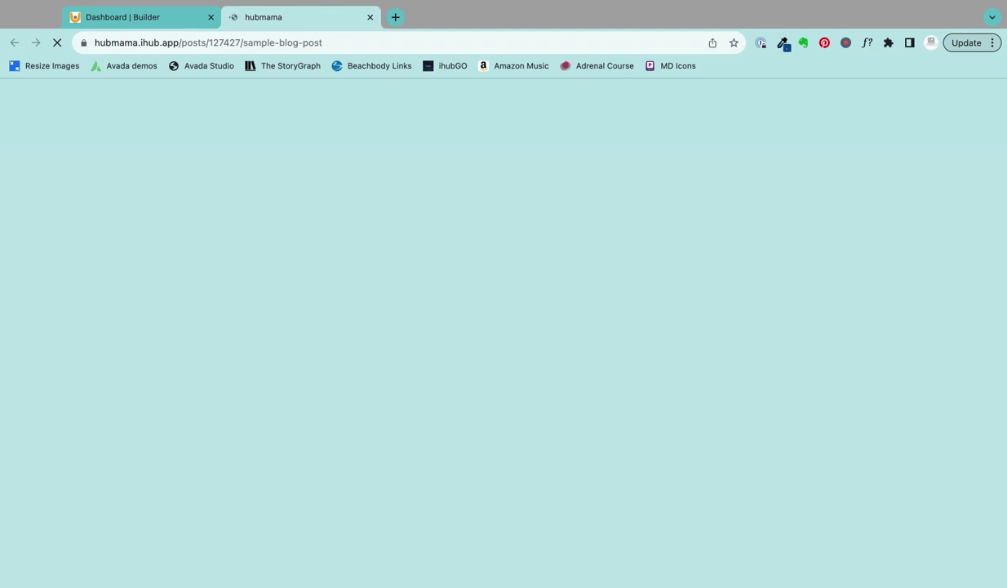
Step: Scroll the live post and follow its #voluptatem hashtag to the tag page
scroll(161, 295, "down", 1)
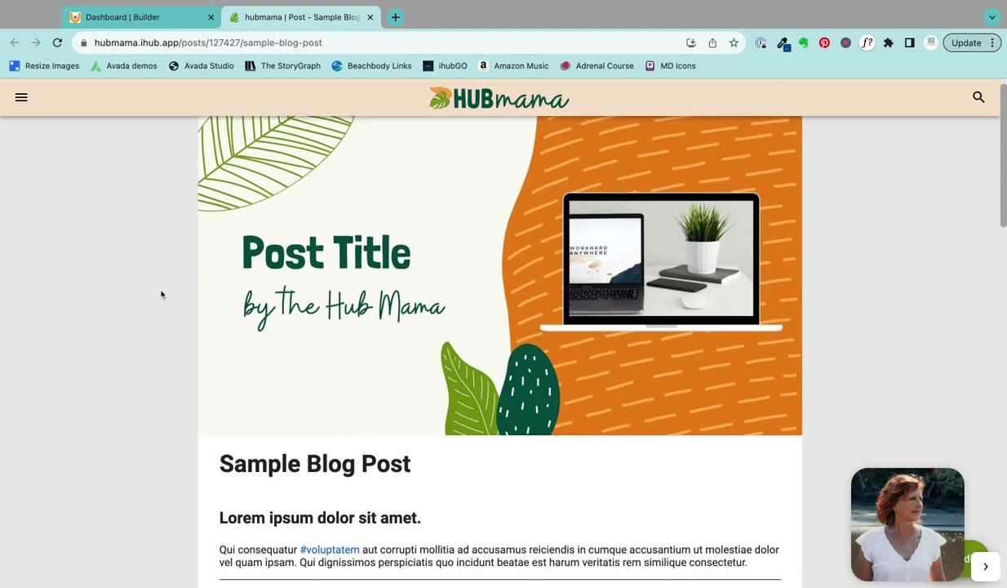
scroll(196, 337, "down", 2)
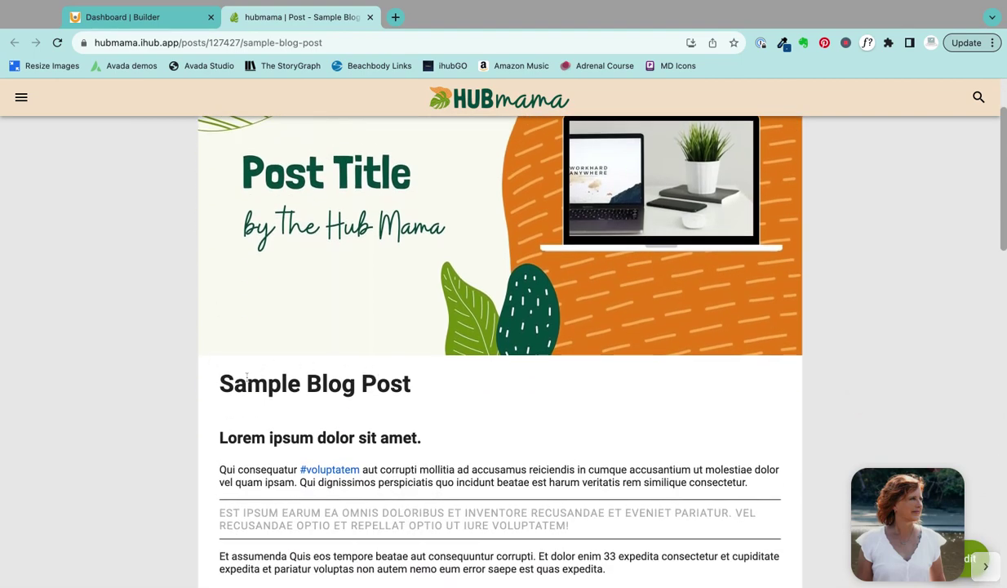
scroll(174, 370, "down", 1)
scroll(175, 369, "down", 1)
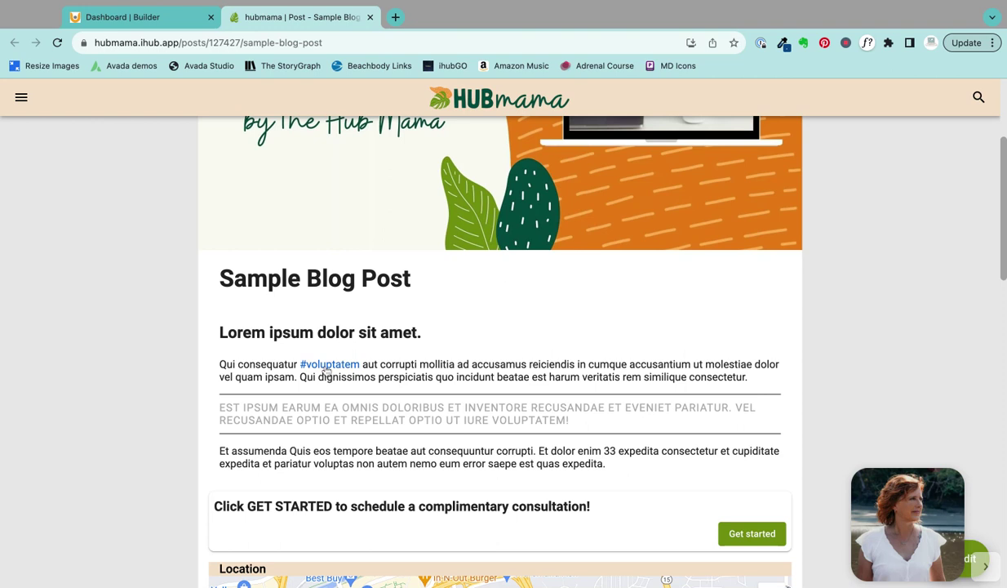
left_click(326, 368)
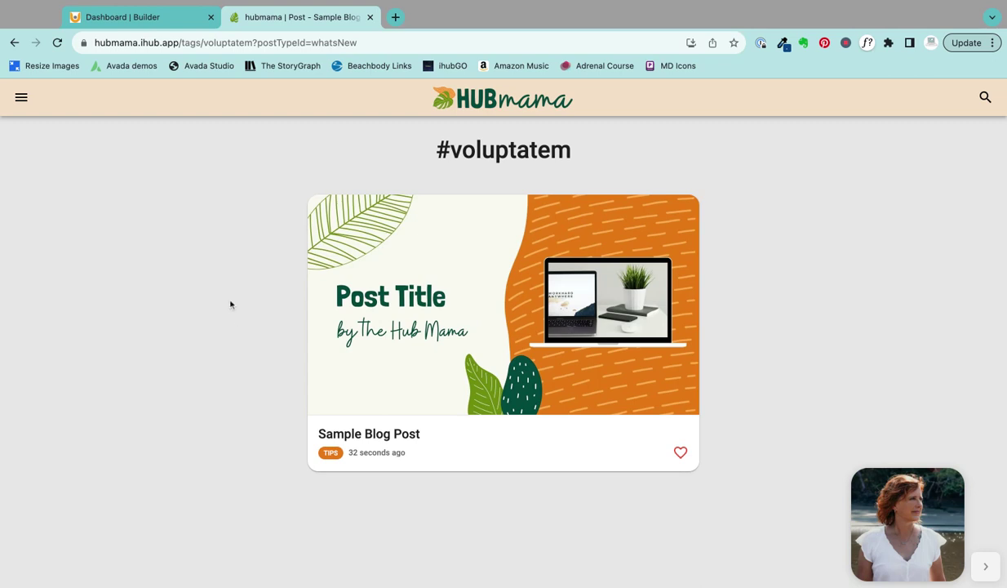
Step: Go back to the live Sample Blog Post page and scroll to its call-to-action
left_click(13, 43)
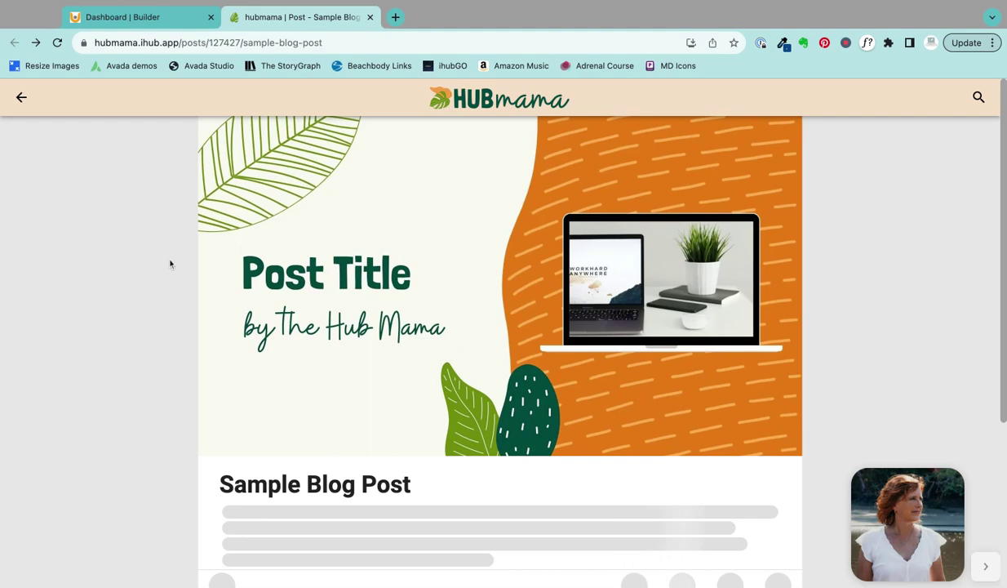
scroll(140, 270, "down", 2)
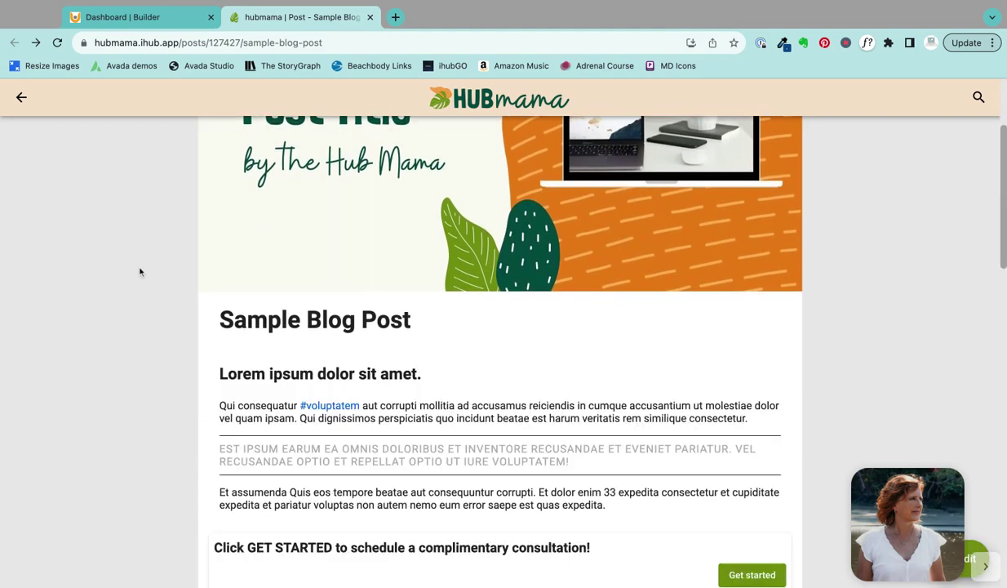
scroll(140, 272, "down", 3)
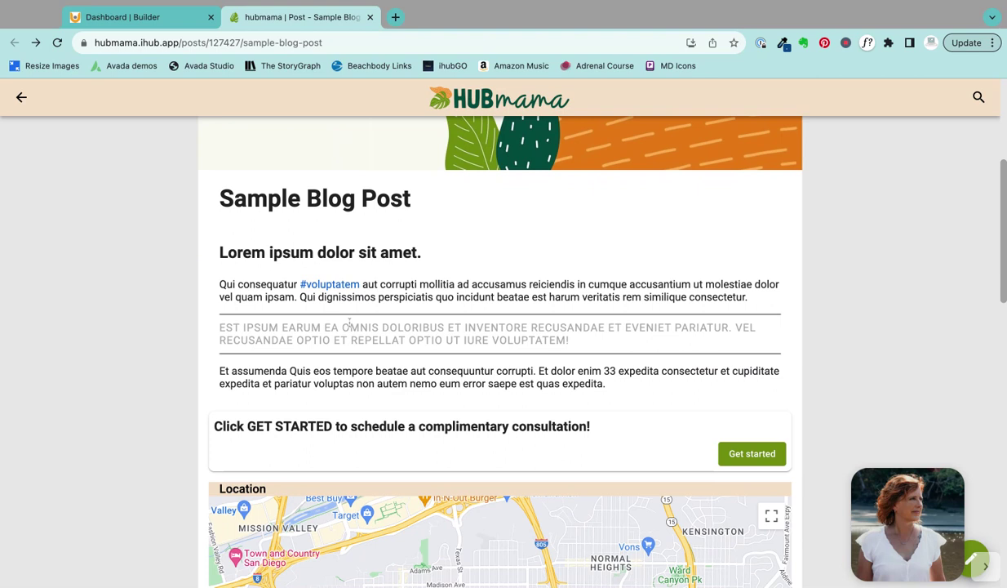
scroll(348, 379, "down", 1)
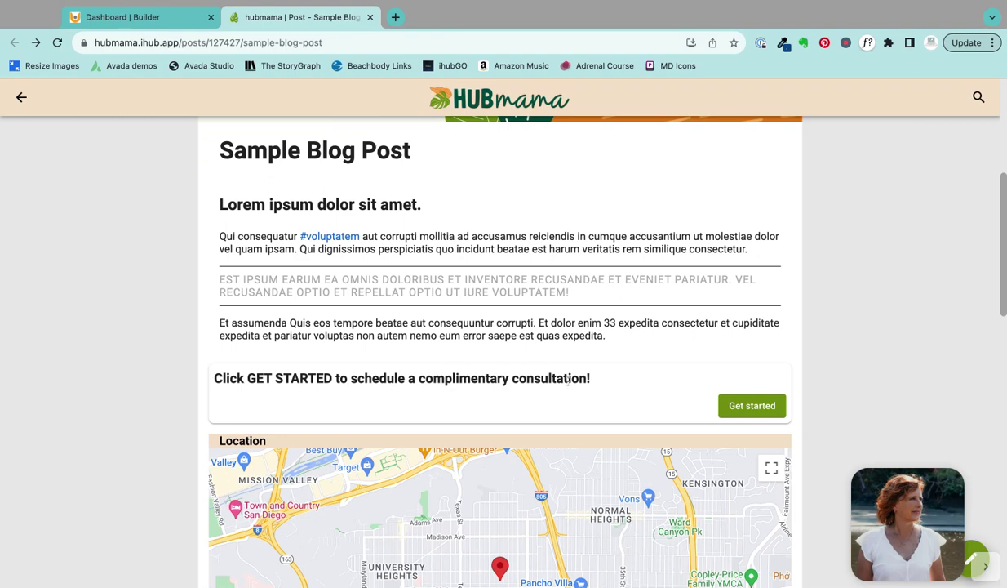
Step: Preview the consultation Get started form, then close it
left_click(736, 408)
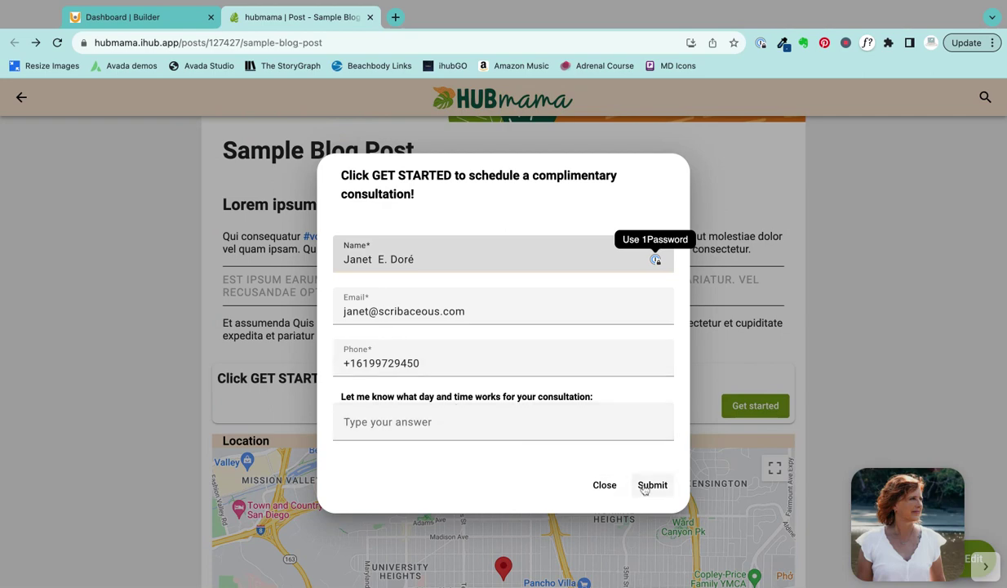
left_click(603, 484)
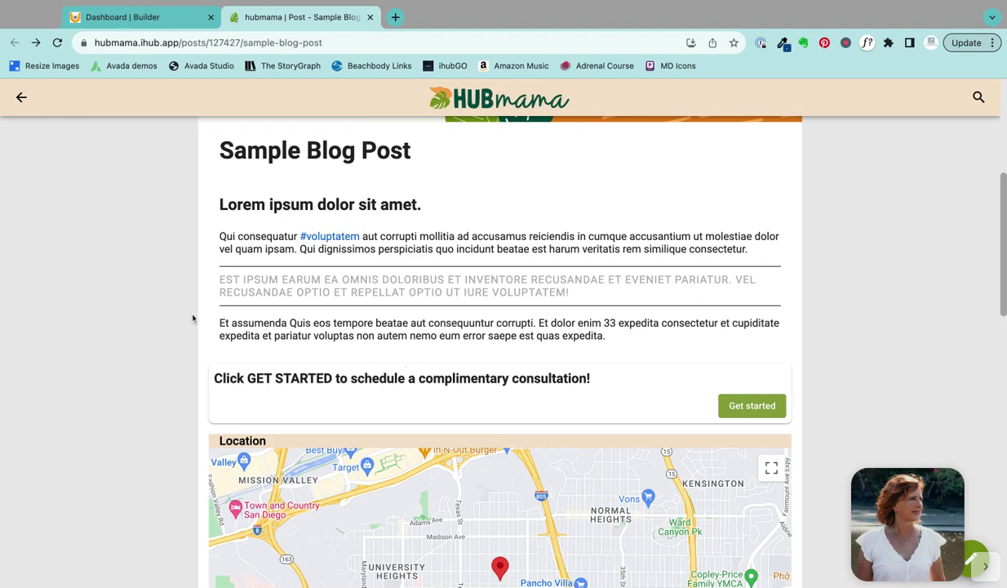
scroll(192, 317, "down", 3)
scroll(192, 318, "down", 2)
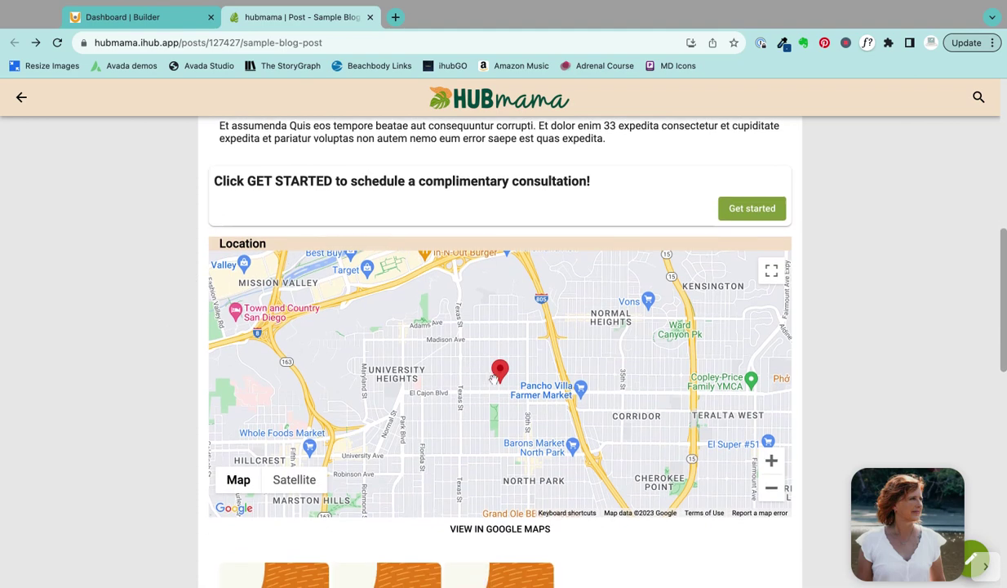
scroll(162, 352, "down", 5)
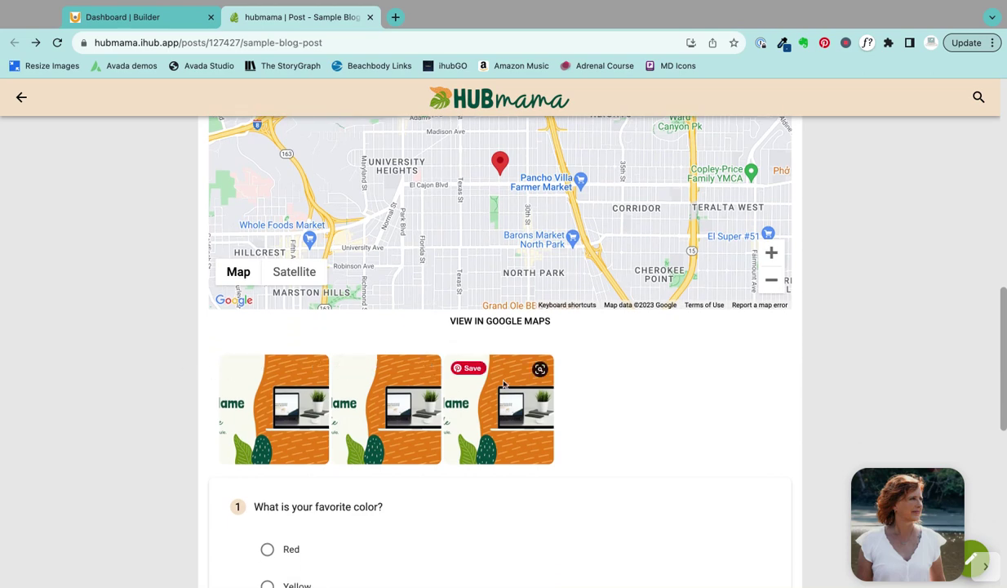
scroll(173, 312, "down", 3)
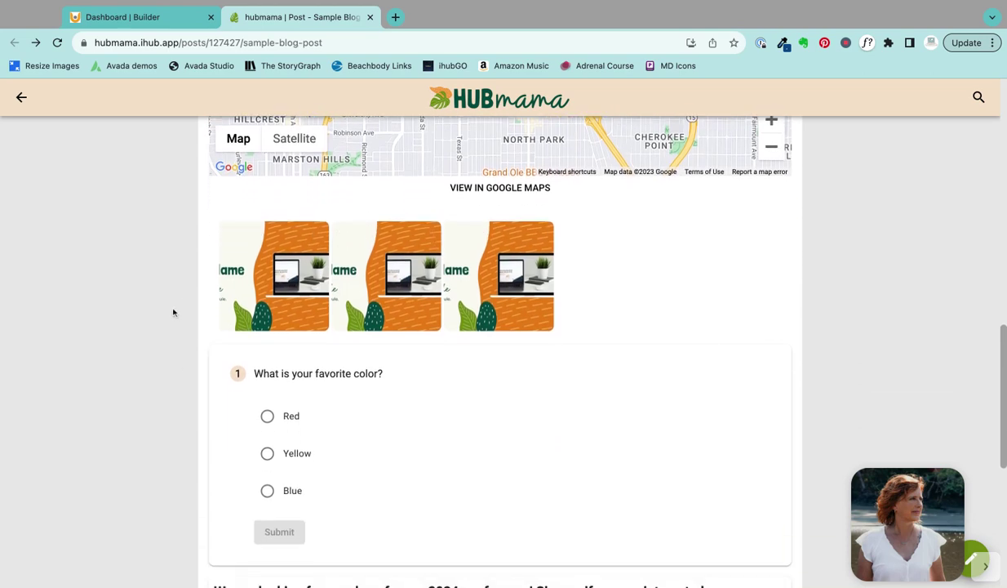
left_click(275, 280)
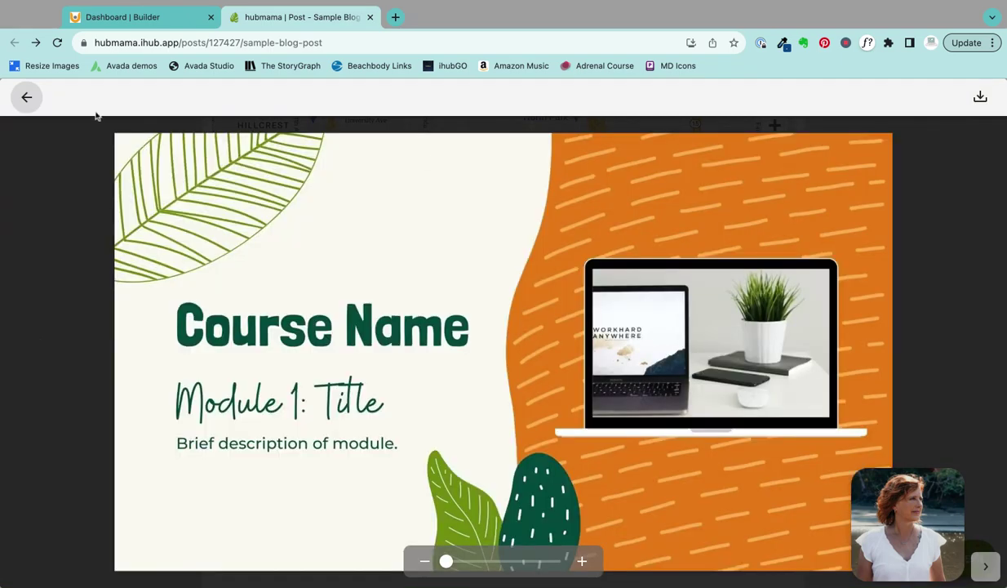
left_click(26, 96)
scroll(286, 314, "down", 1)
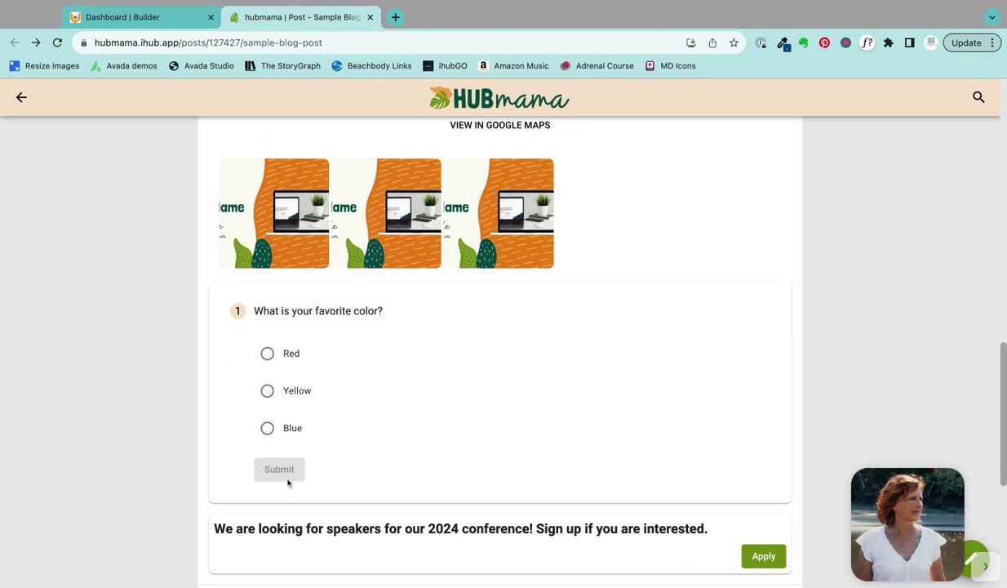
scroll(389, 404, "down", 2)
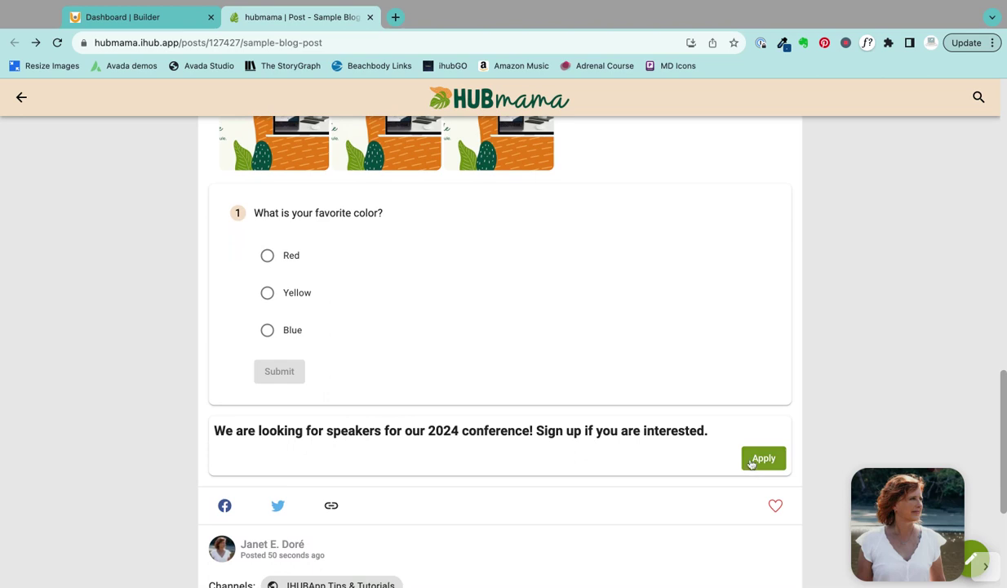
scroll(607, 381, "down", 1)
scroll(606, 381, "down", 1)
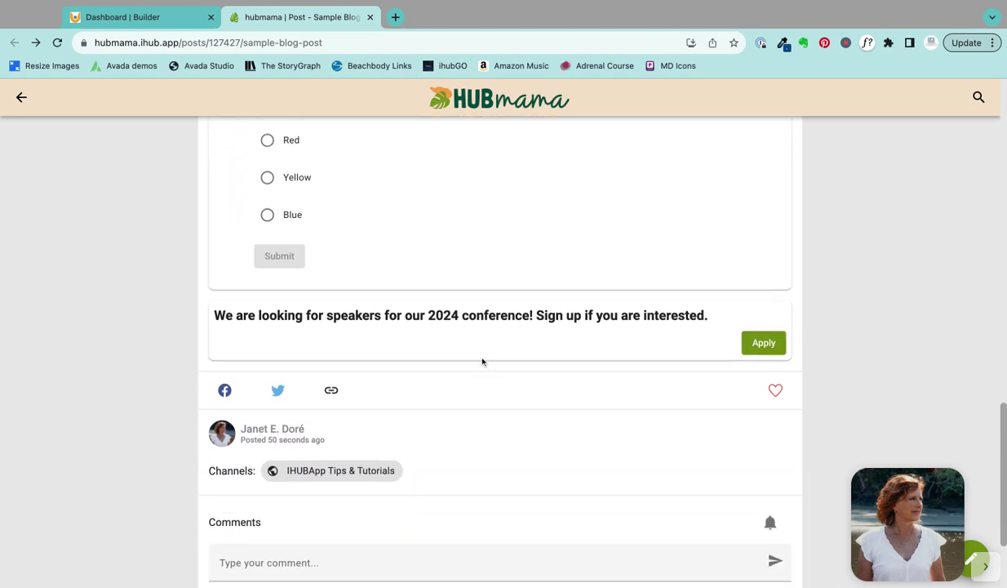
scroll(499, 364, "down", 1)
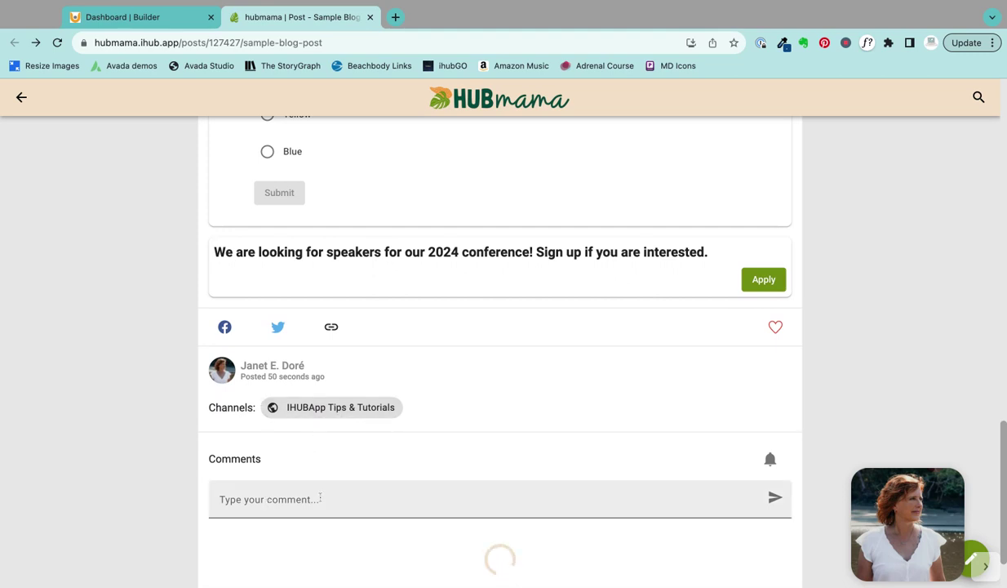
scroll(294, 496, "down", 1)
scroll(320, 496, "down", 1)
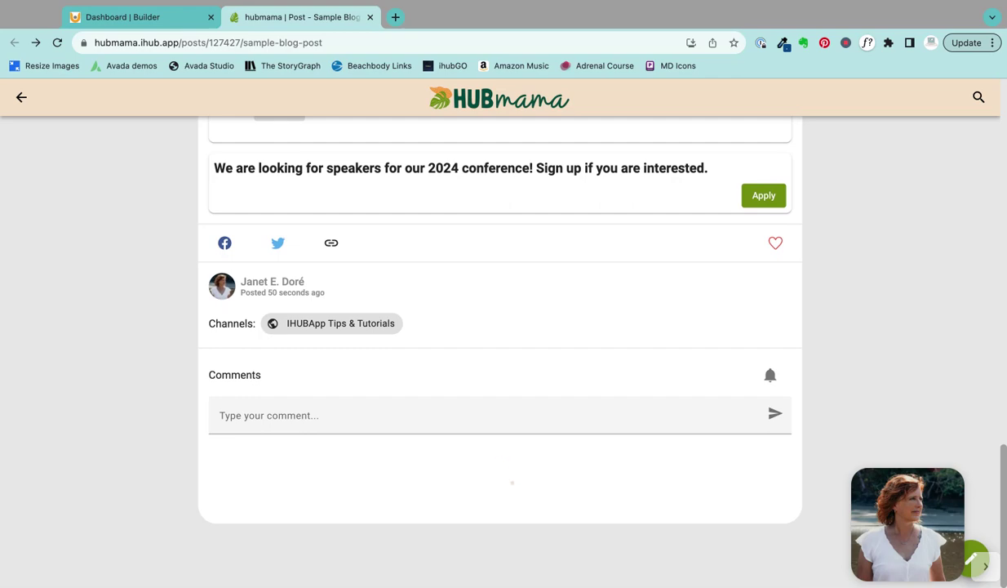
scroll(320, 496, "up", 10)
scroll(500, 351, "up", 10)
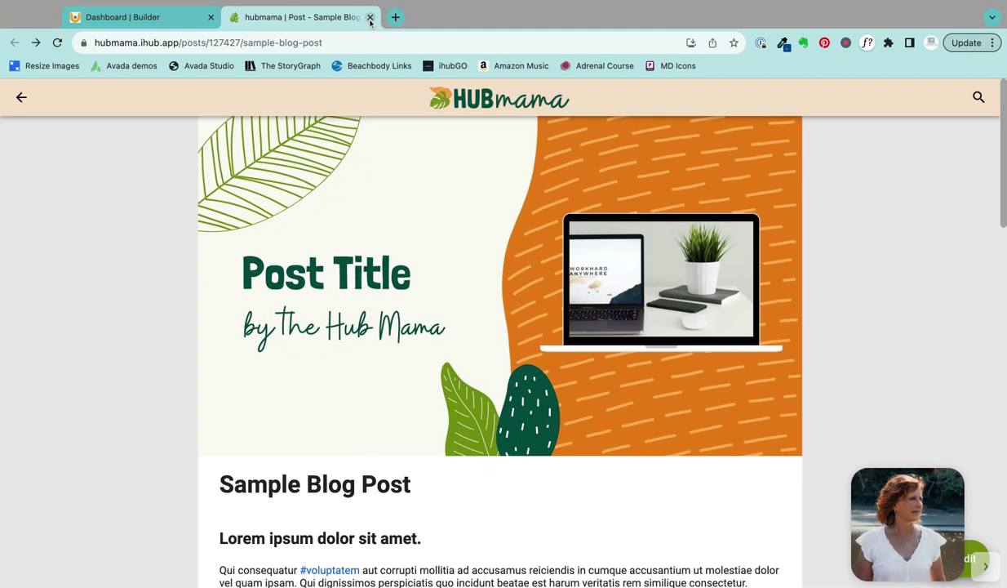
Step: Close the live post tab and discard an empty new post in the builder
left_click(370, 17)
scroll(315, 257, "down", 1)
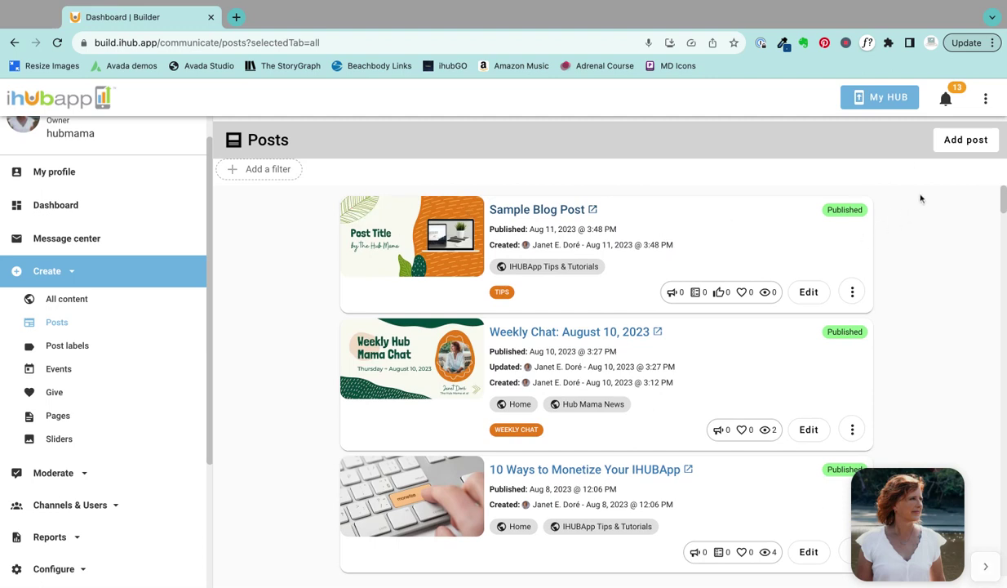
left_click(952, 150)
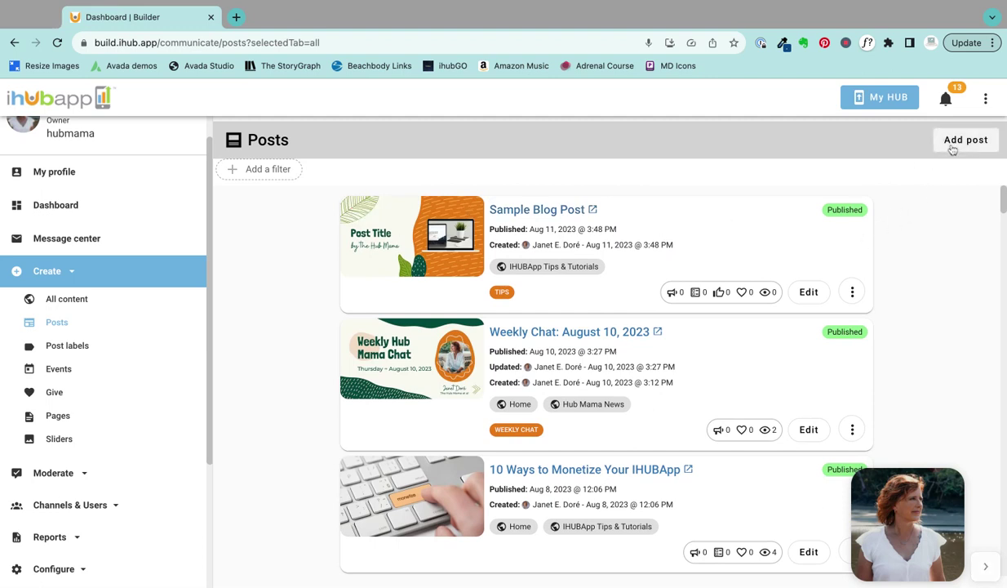
scroll(645, 280, "down", 1)
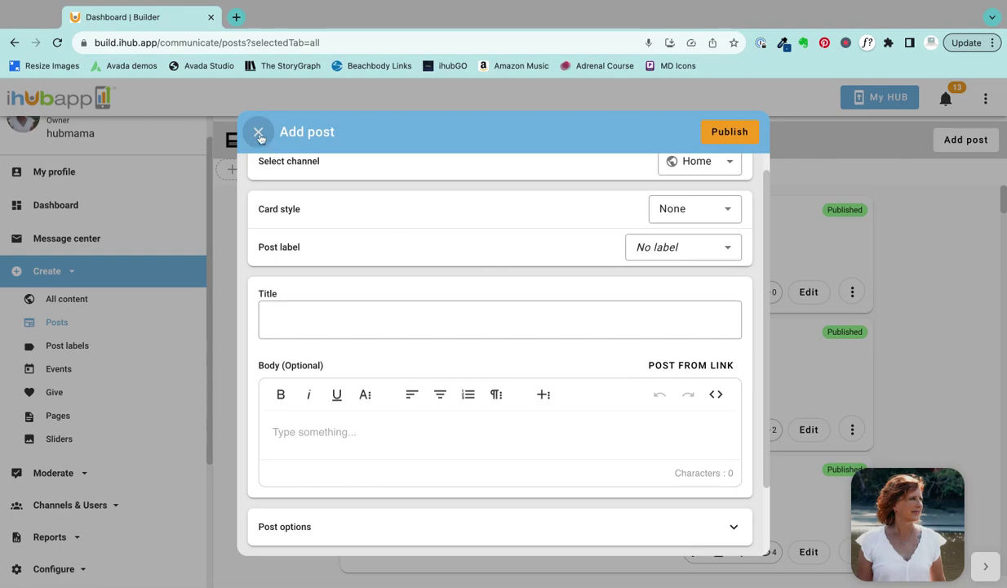
left_click(259, 133)
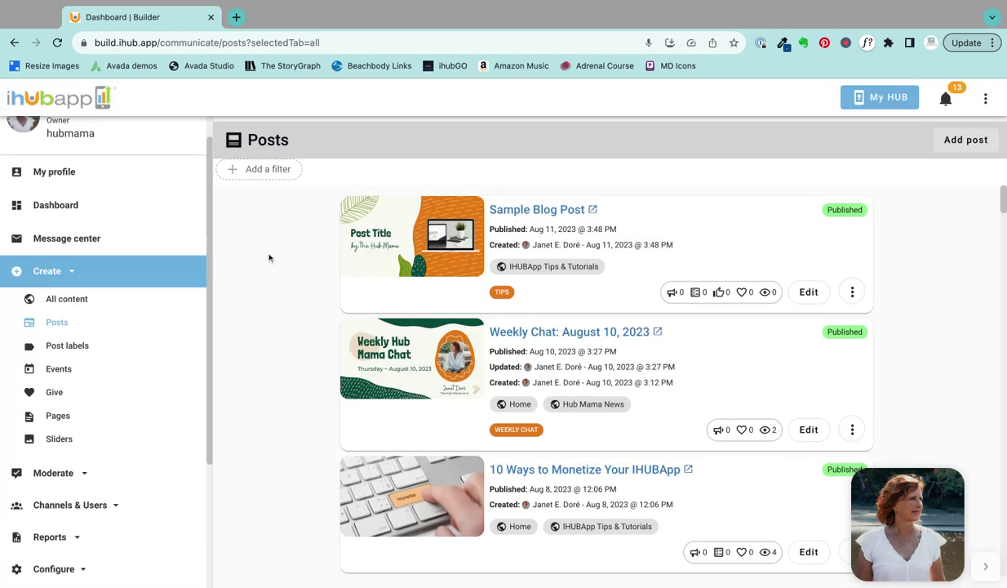